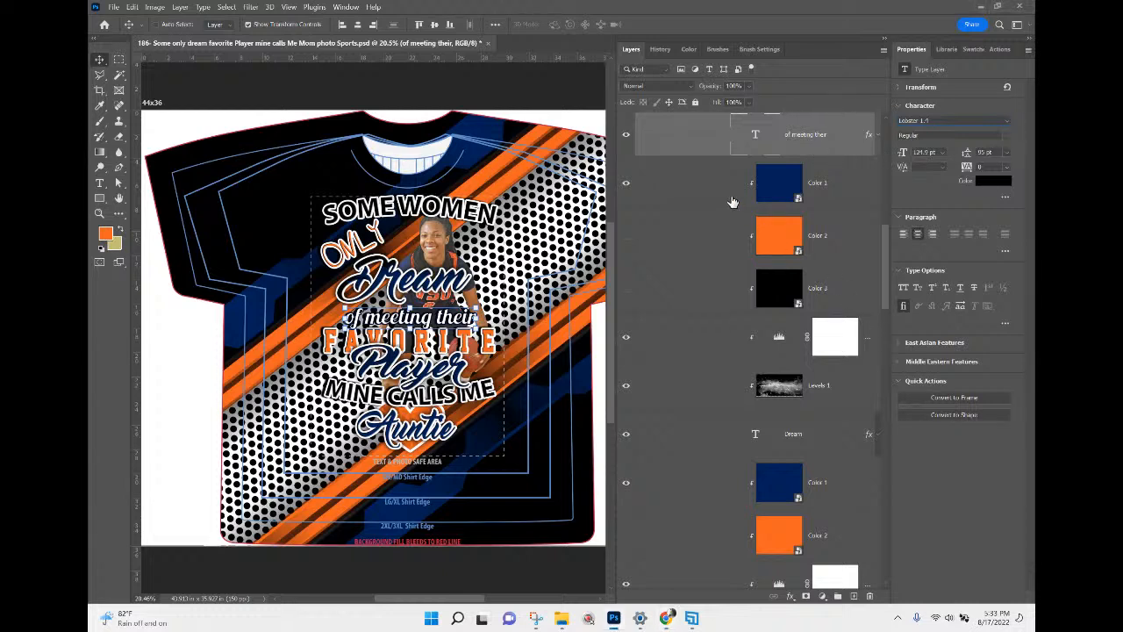
Step: Select the photo group that holds the player image behind the shirt's lettering
right_click(430, 253)
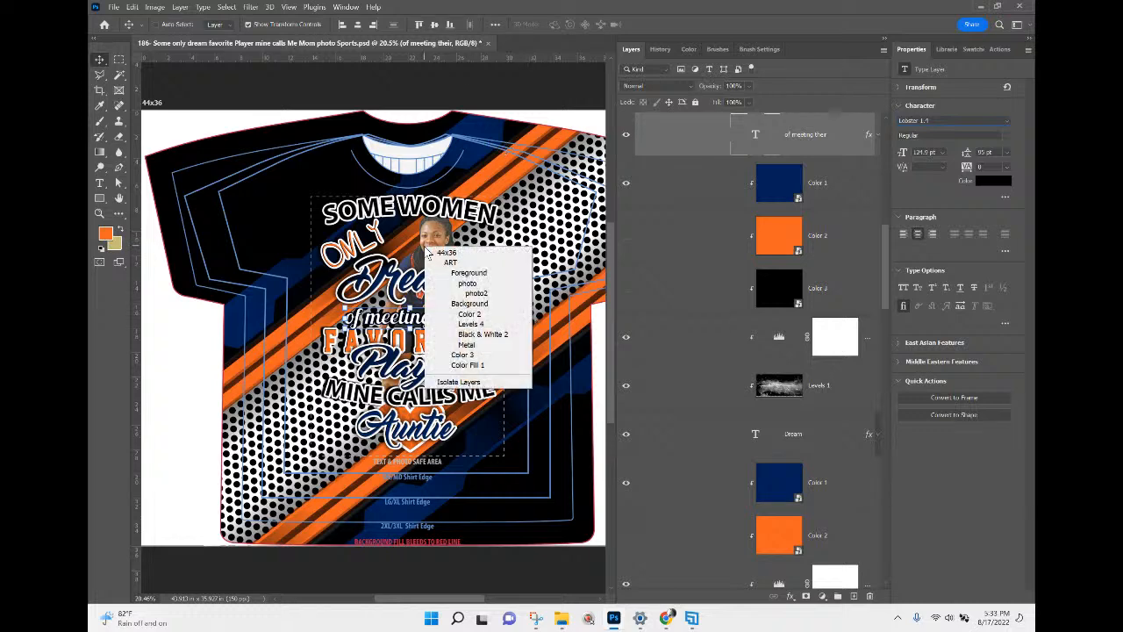
left_click(460, 282)
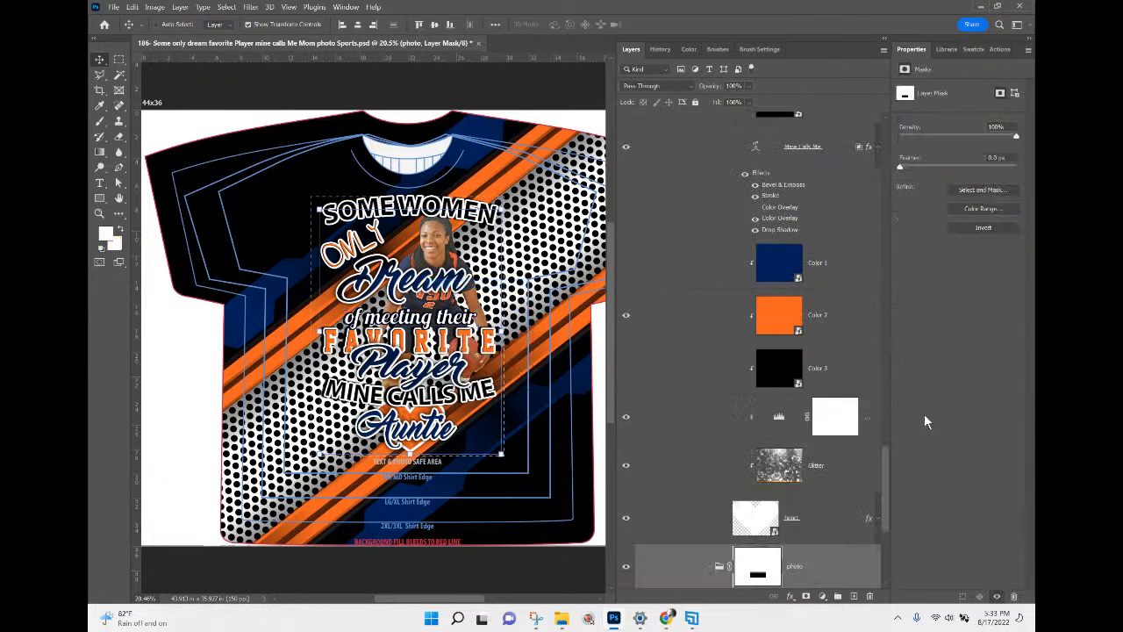
scroll(823, 524, "down", 3)
scroll(823, 524, "down", 3)
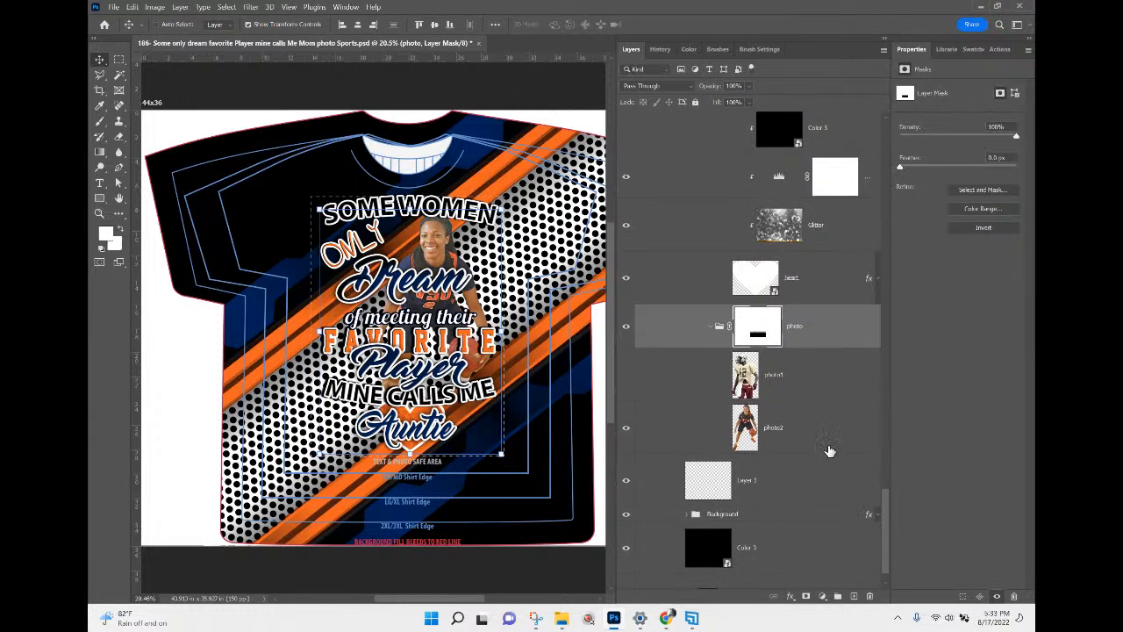
Step: Preview the photo1 football player in place of photo2, restore photo2's visibility and select its layer
left_click(697, 389)
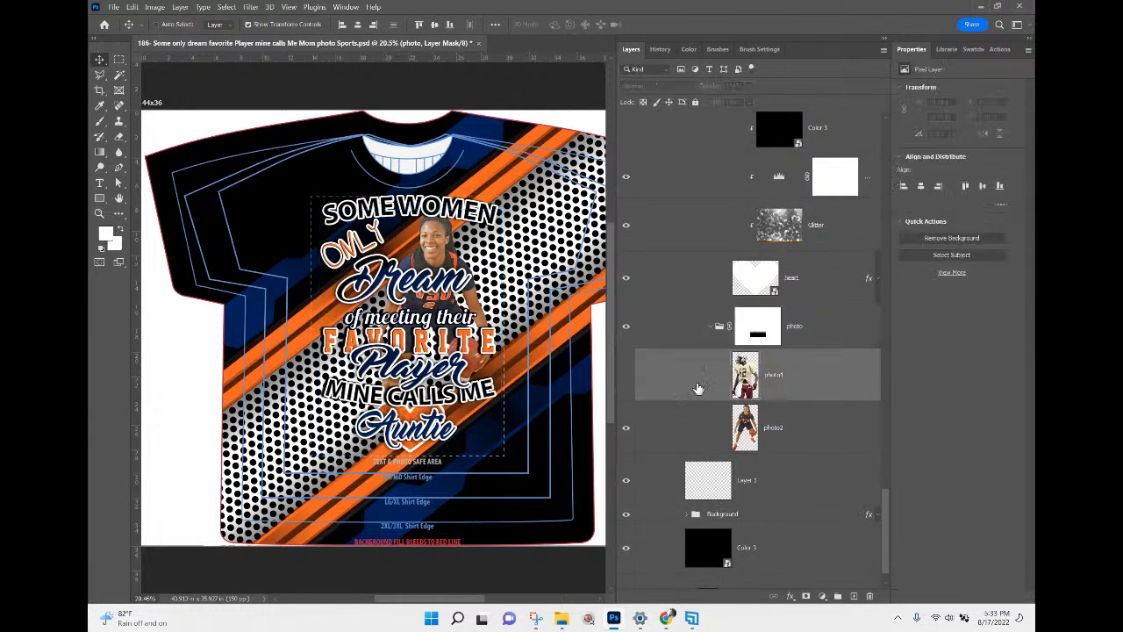
left_click(627, 378)
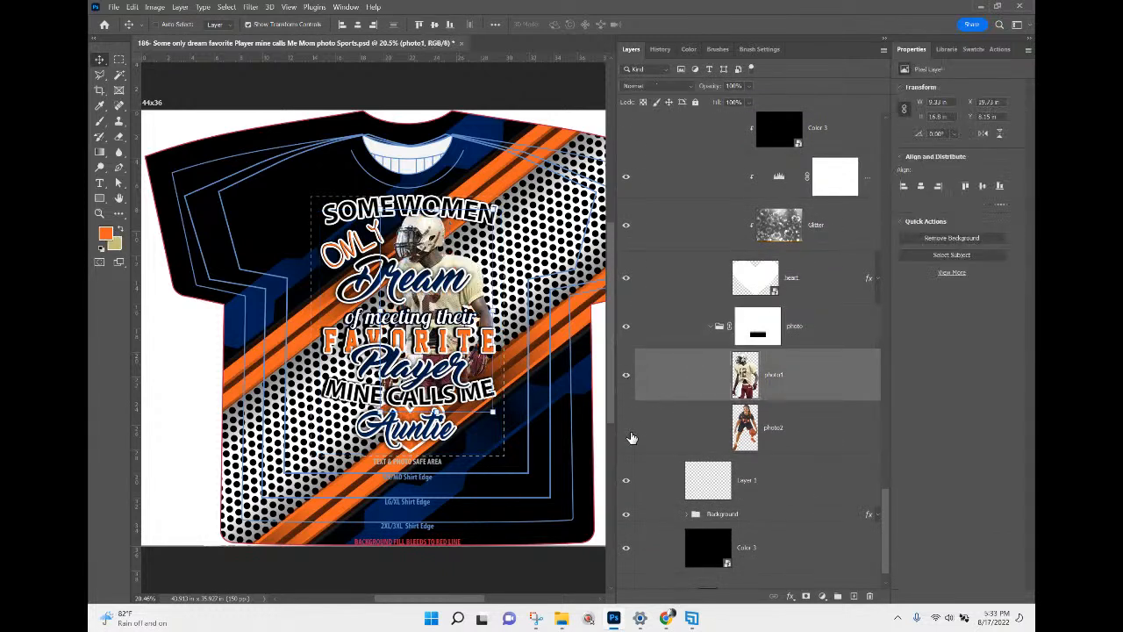
left_click(626, 379)
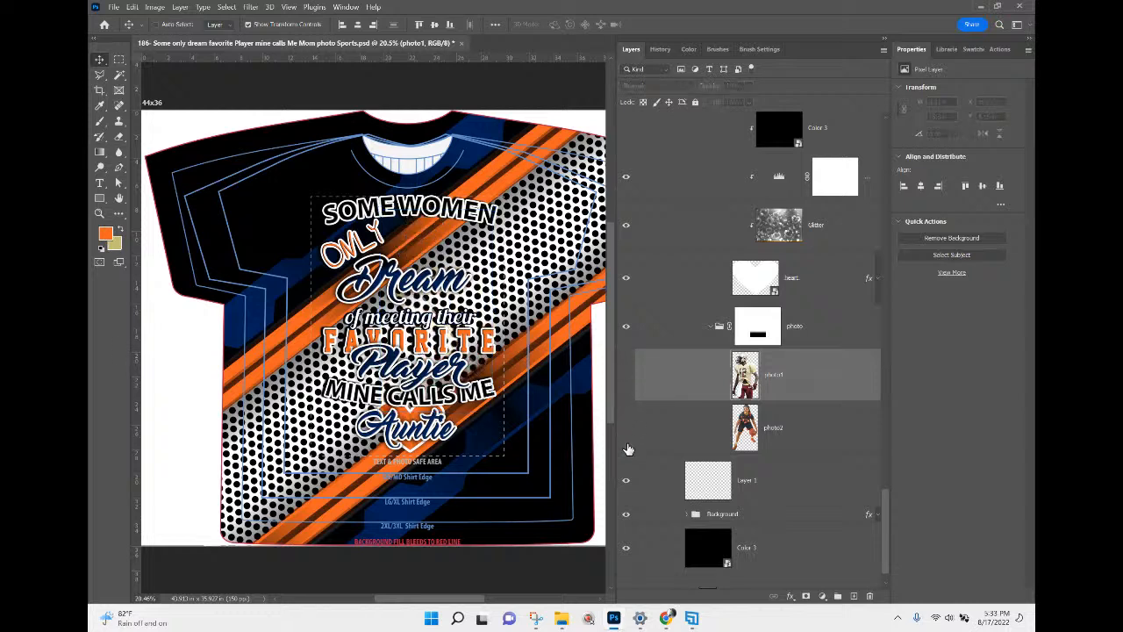
left_click(626, 428)
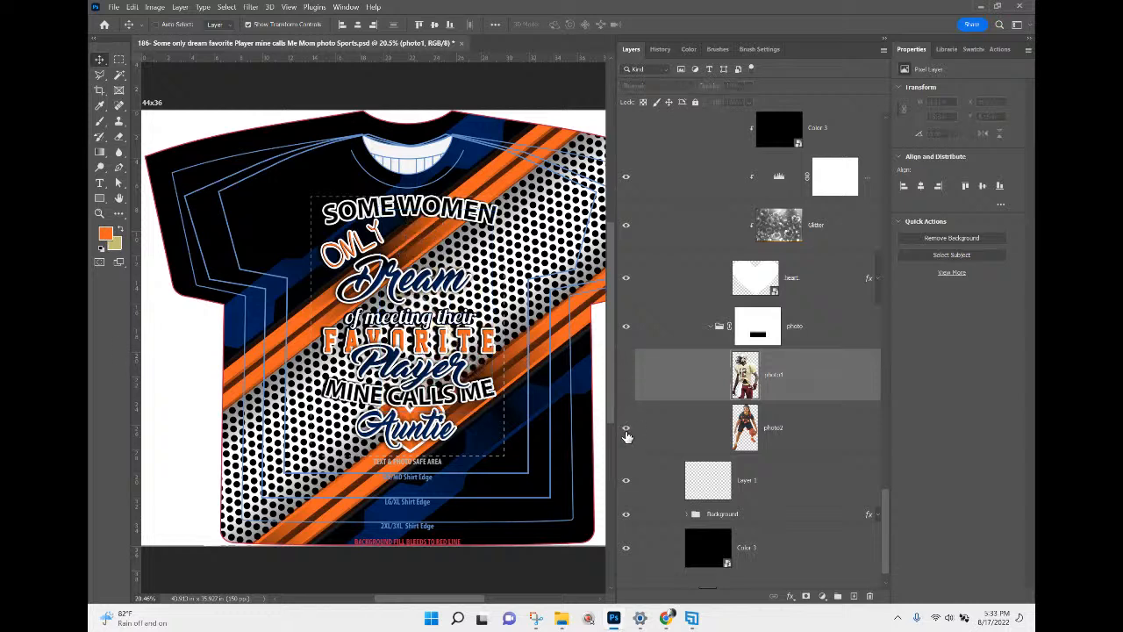
left_click(856, 432)
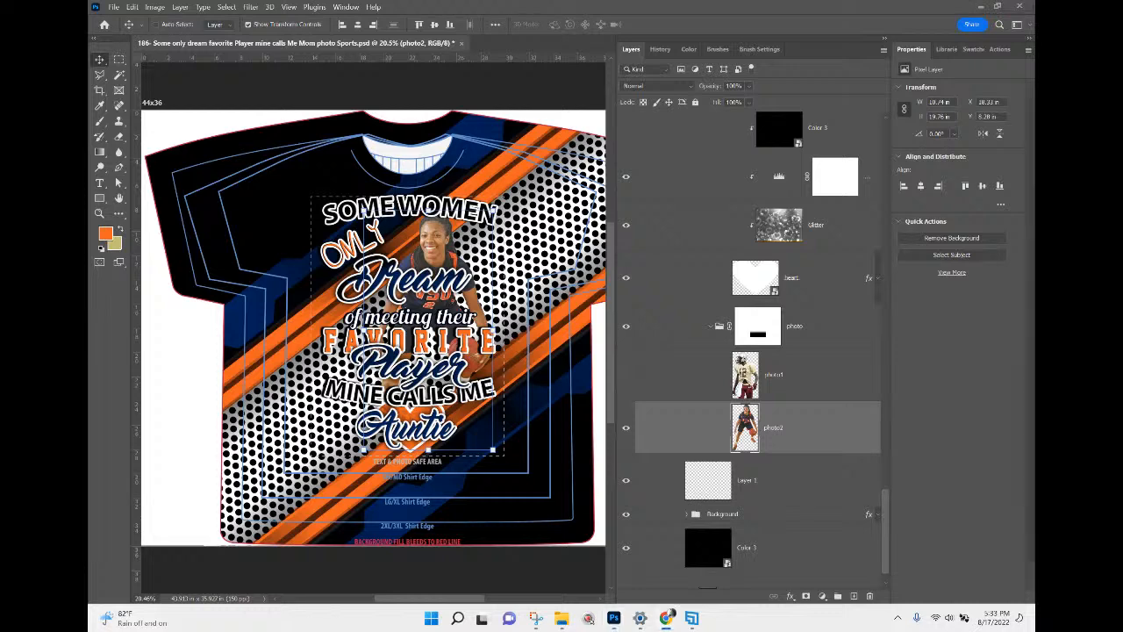
Step: Switch to remove.bg in the browser and upload the basketball image from the Downloads folder
key("alt+Tab")
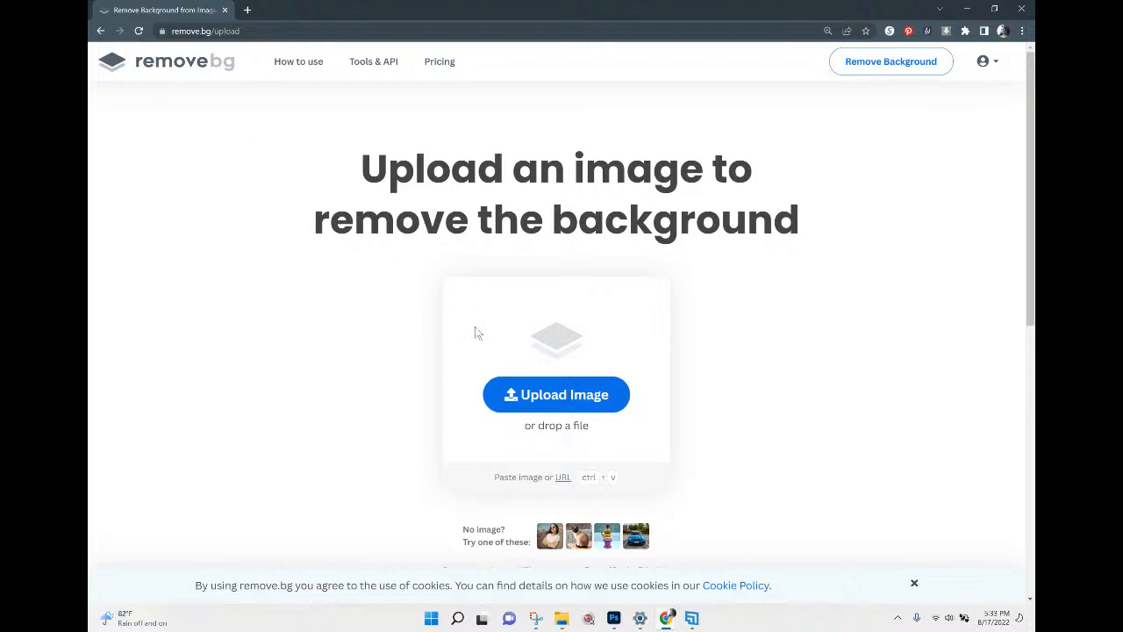
left_click(530, 396)
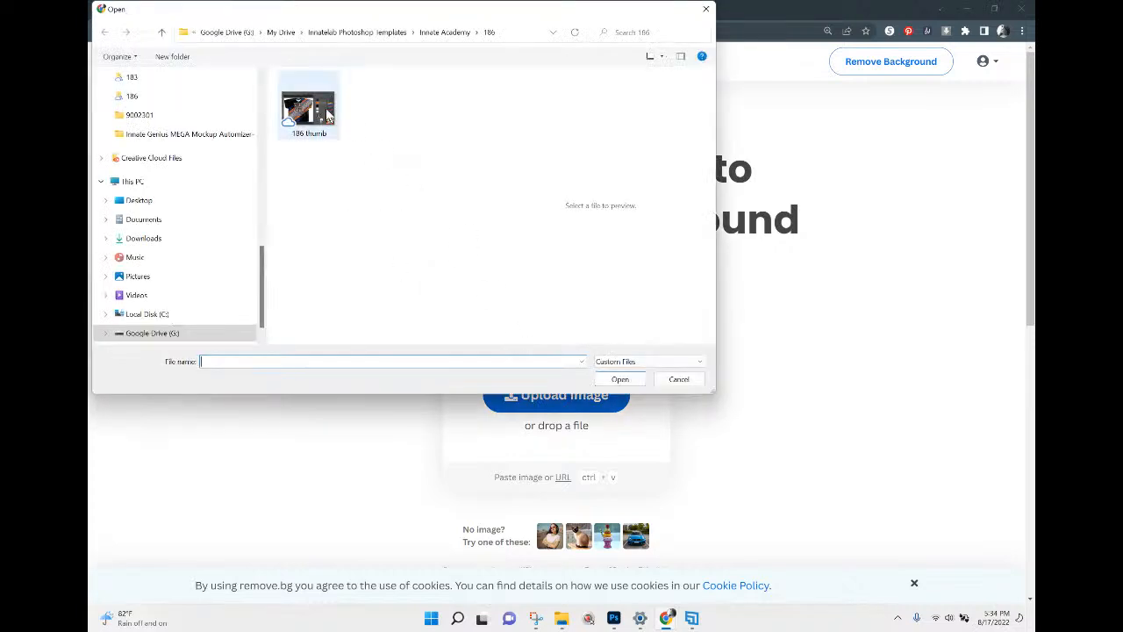
left_click(175, 234)
left_click(351, 206)
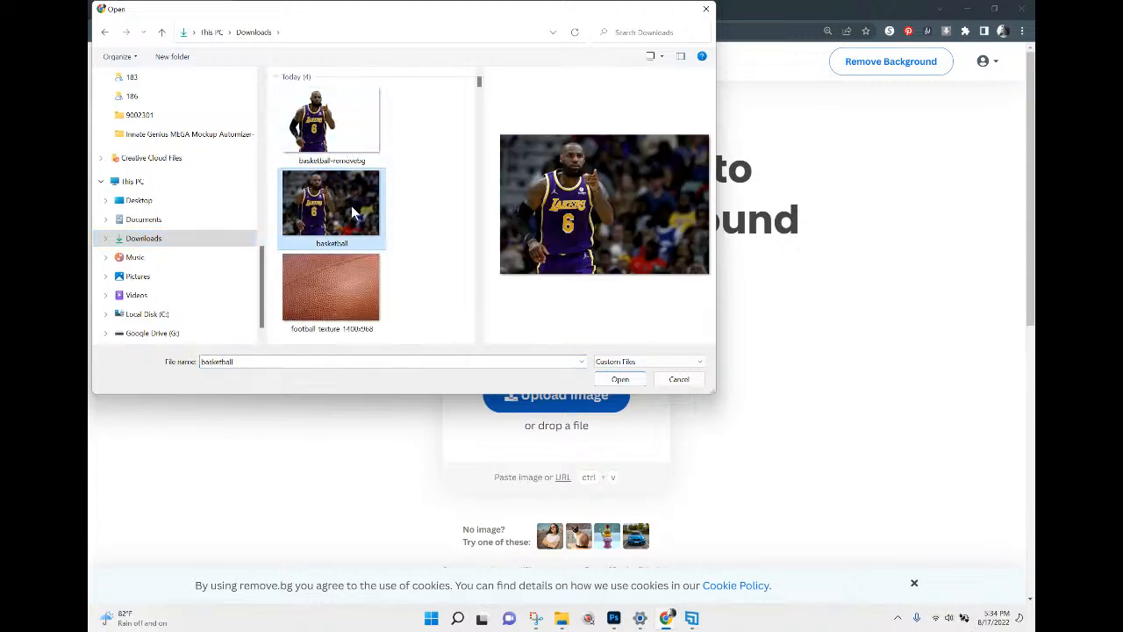
left_click(637, 386)
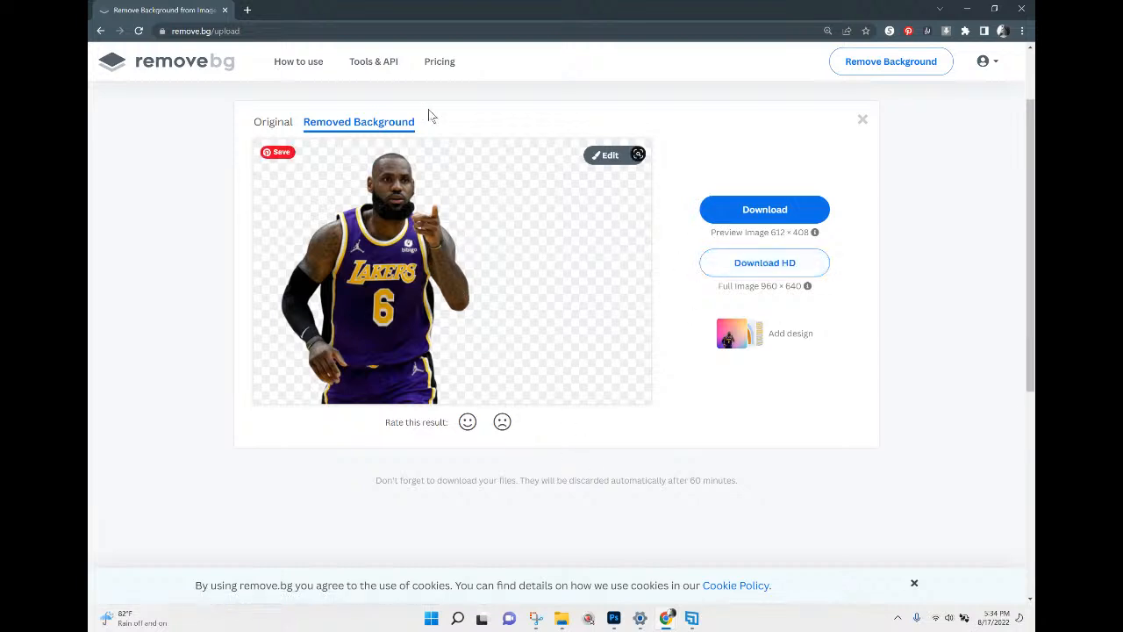
Step: Download the full 960 × 640 cutout and save it in Downloads as basketball-removebg (1)
left_click(765, 262)
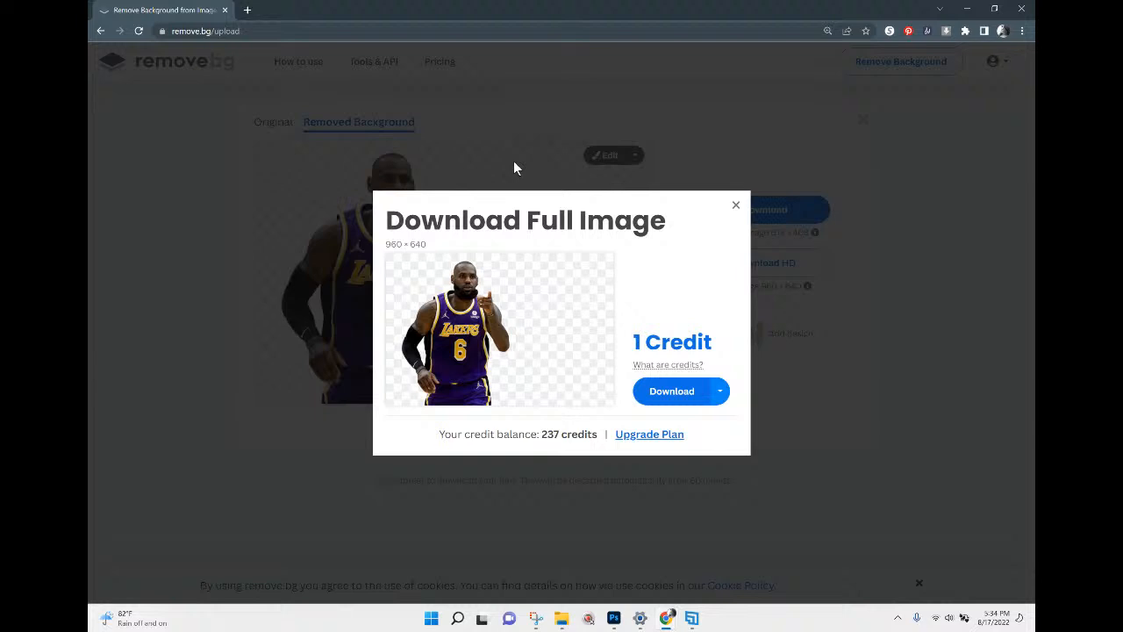
left_click(689, 400)
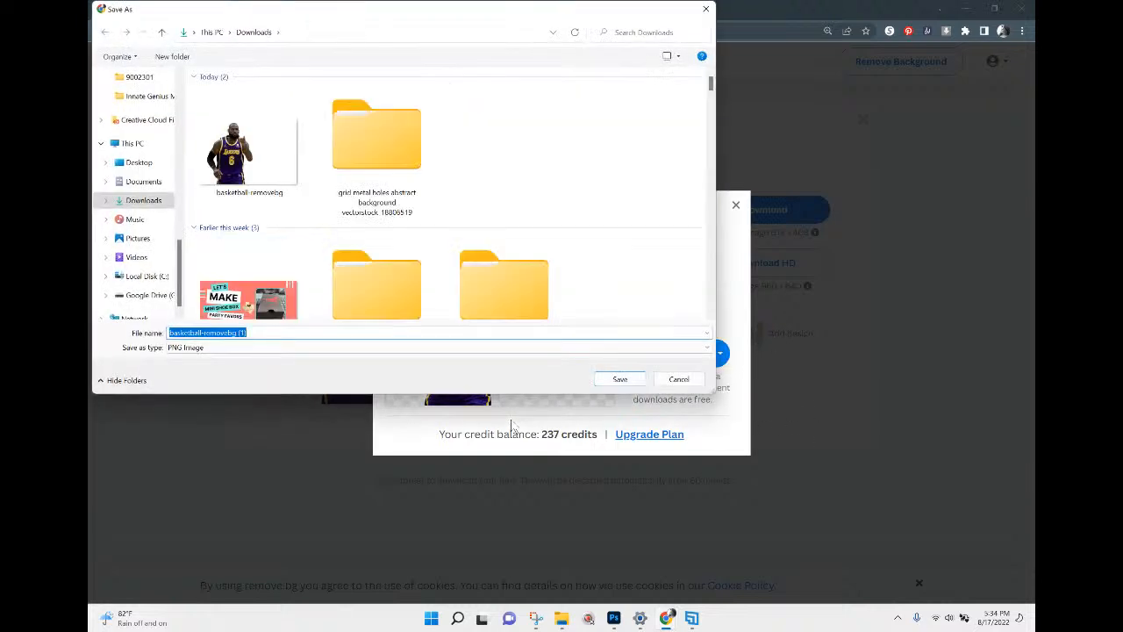
left_click(619, 379)
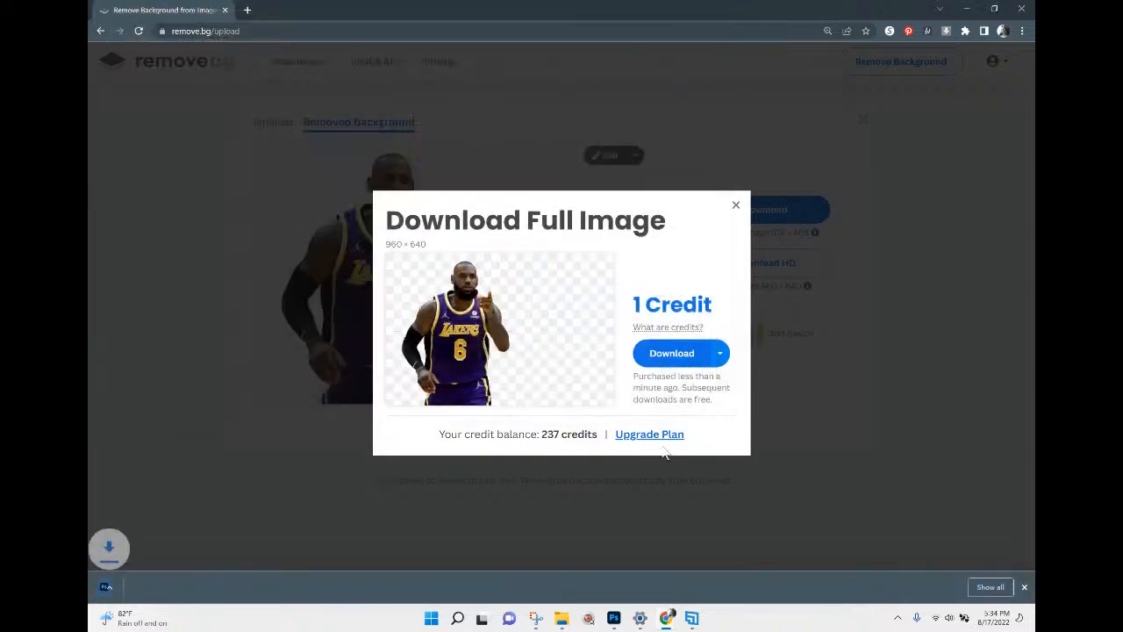
Step: Return to Photoshop and place the basketball-removebg file as an embedded image directly above the photo2 layer
mouse_move(619, 623)
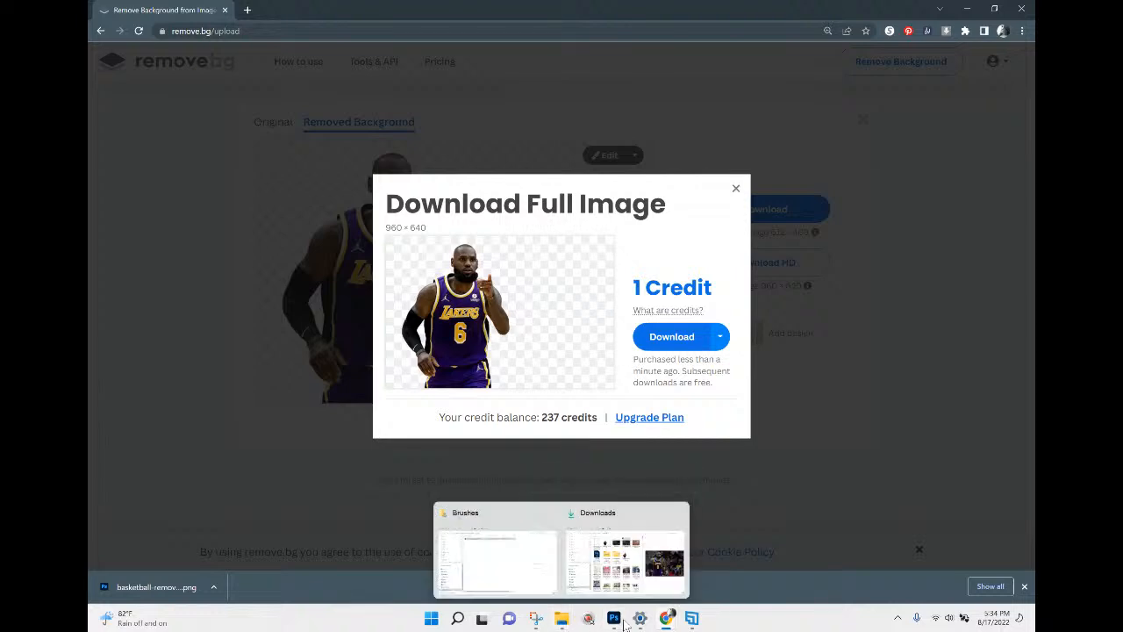
left_click(613, 619)
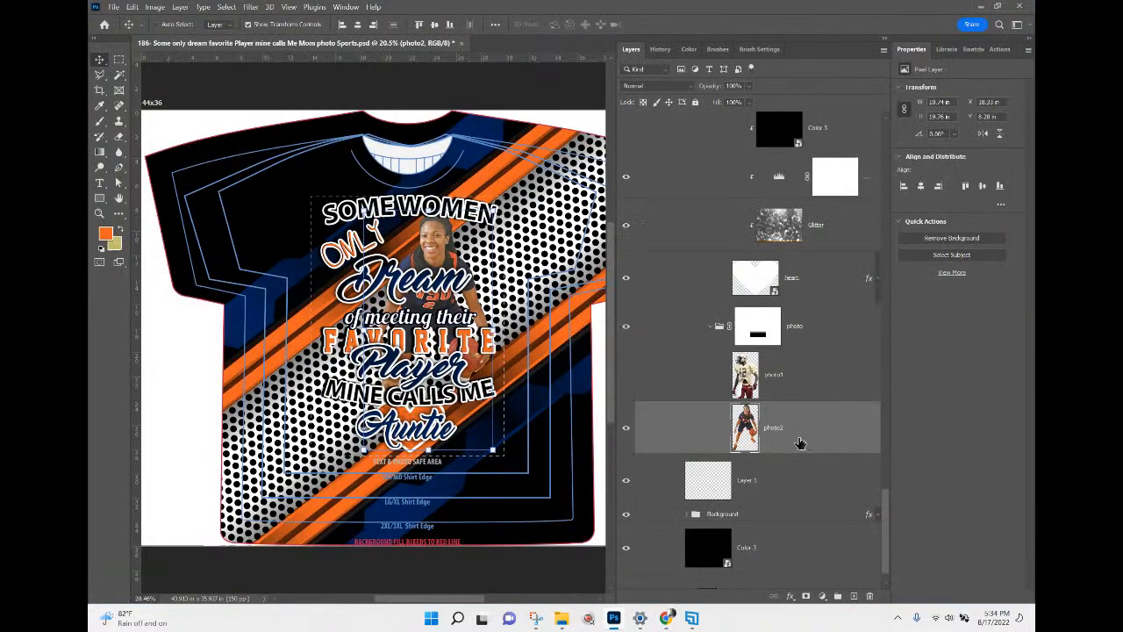
left_click(789, 374)
left_click(797, 434)
left_click(115, 8)
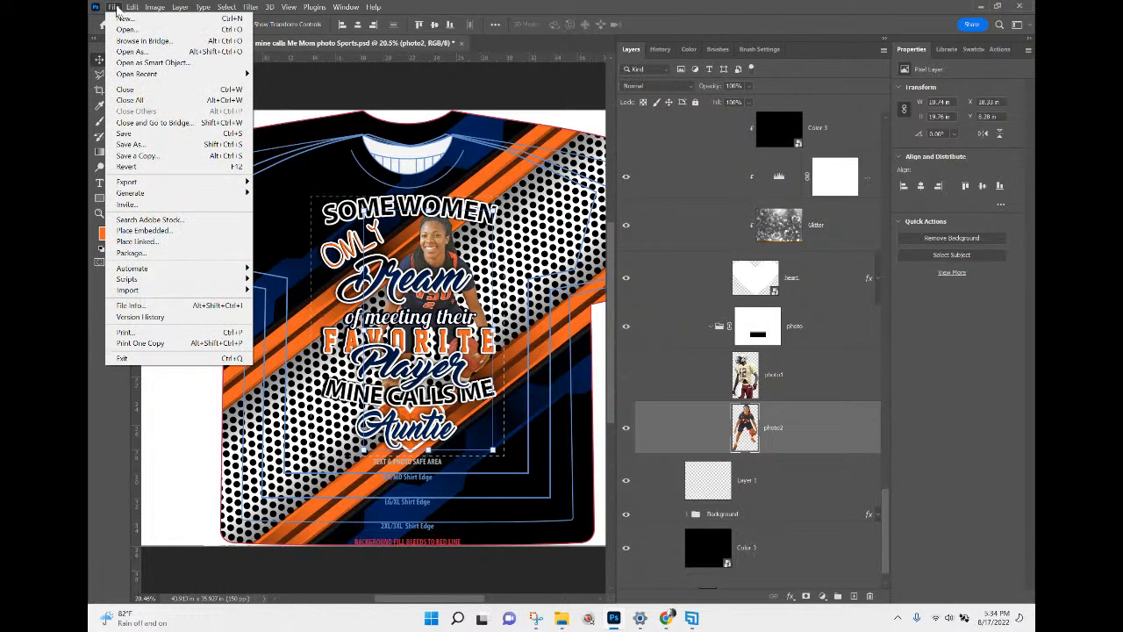
left_click(149, 231)
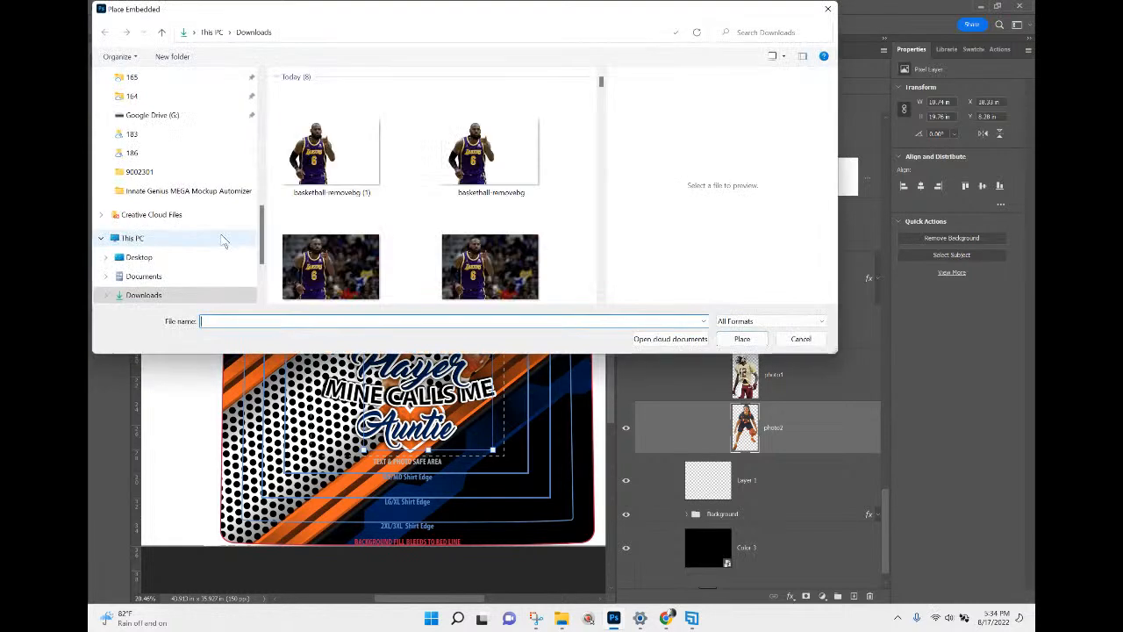
left_click(491, 151)
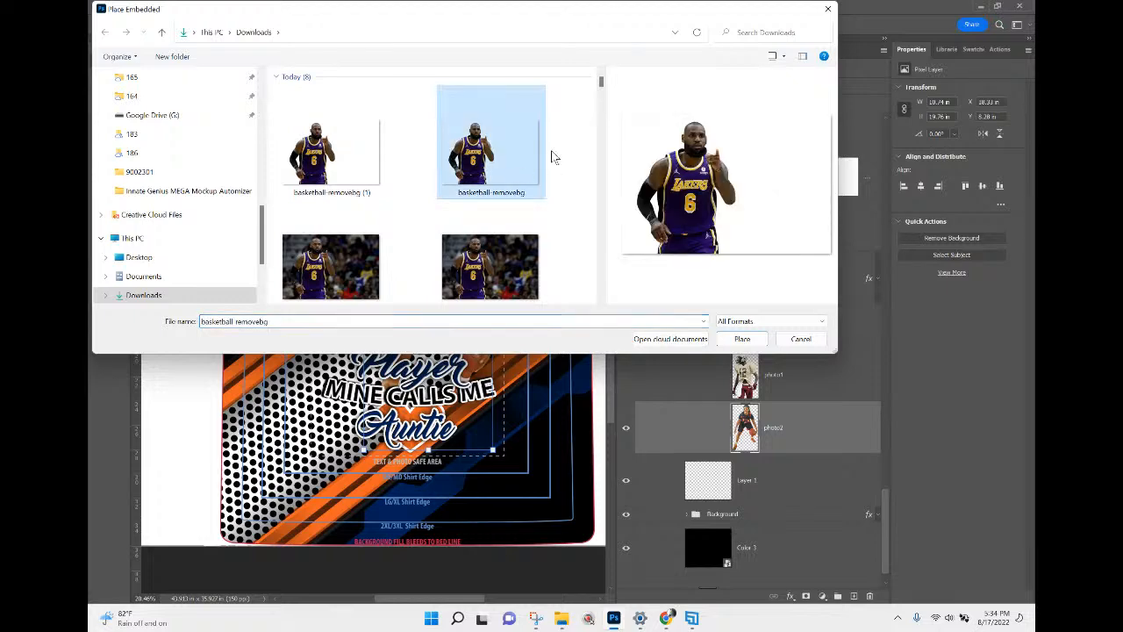
left_click(742, 339)
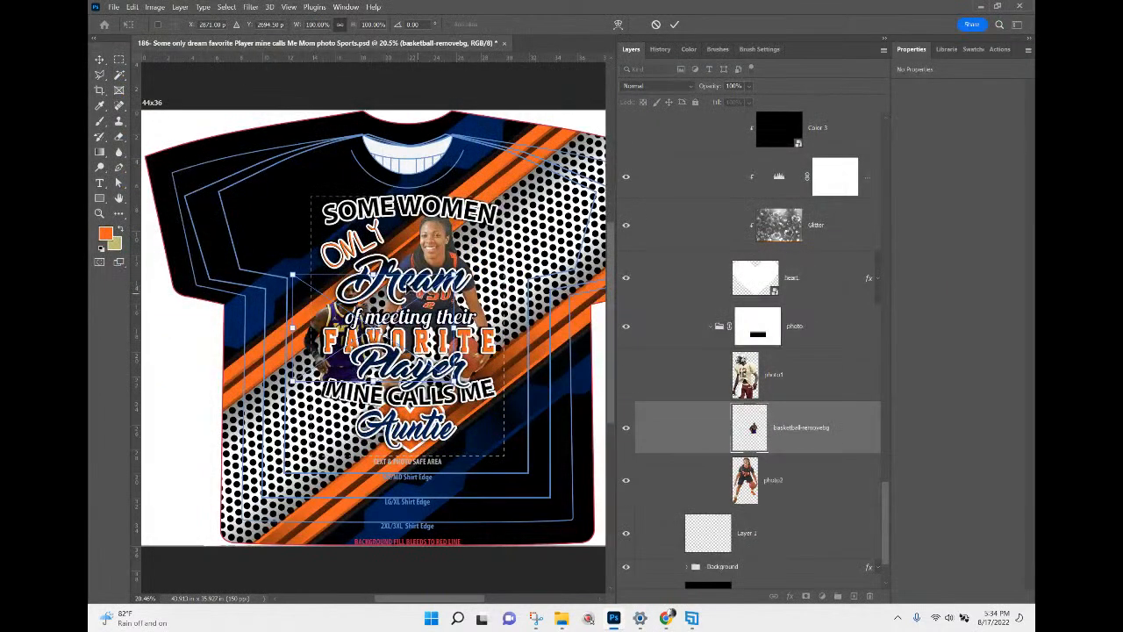
Step: Enlarge the placed player cutout to about 188% and position it behind the lettering, with the head below SOME WOMEN
left_click_drag(375, 275, 389, 175)
left_click_drag(329, 306, 419, 327)
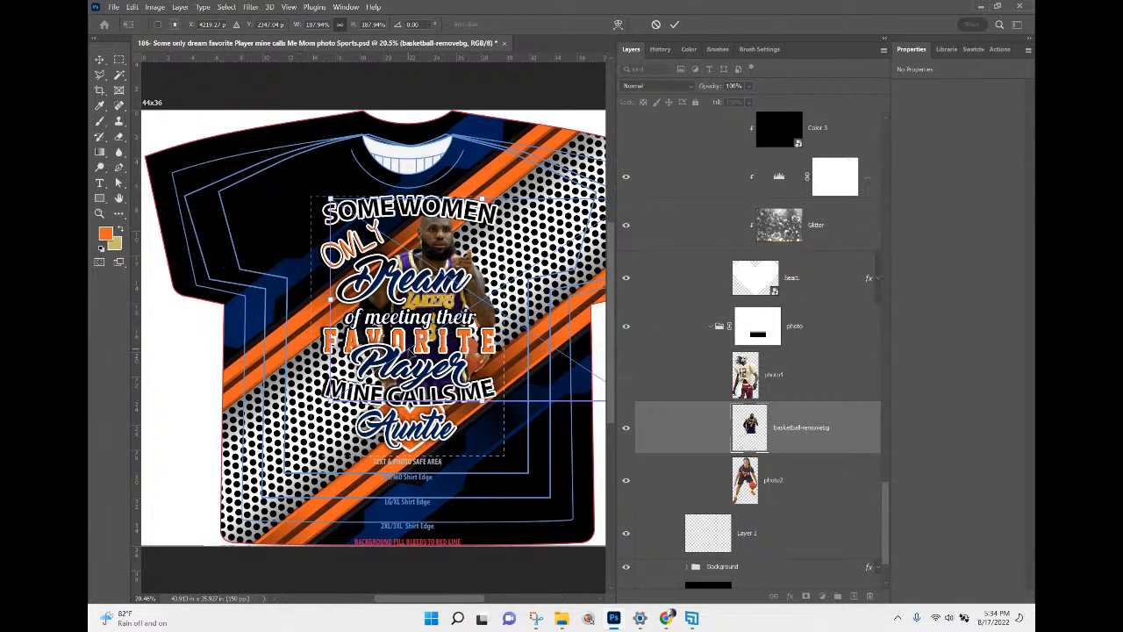
key("Return")
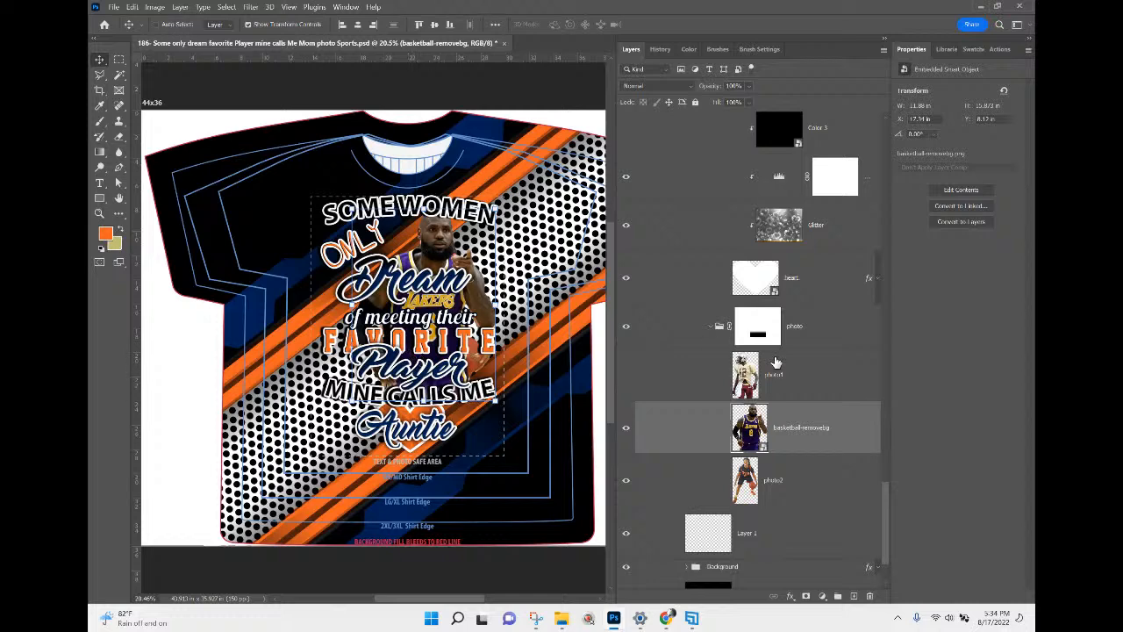
Step: Hide the photo2 layer and add a layer mask to the basketball-removebg layer
right_click(800, 430)
key("Escape")
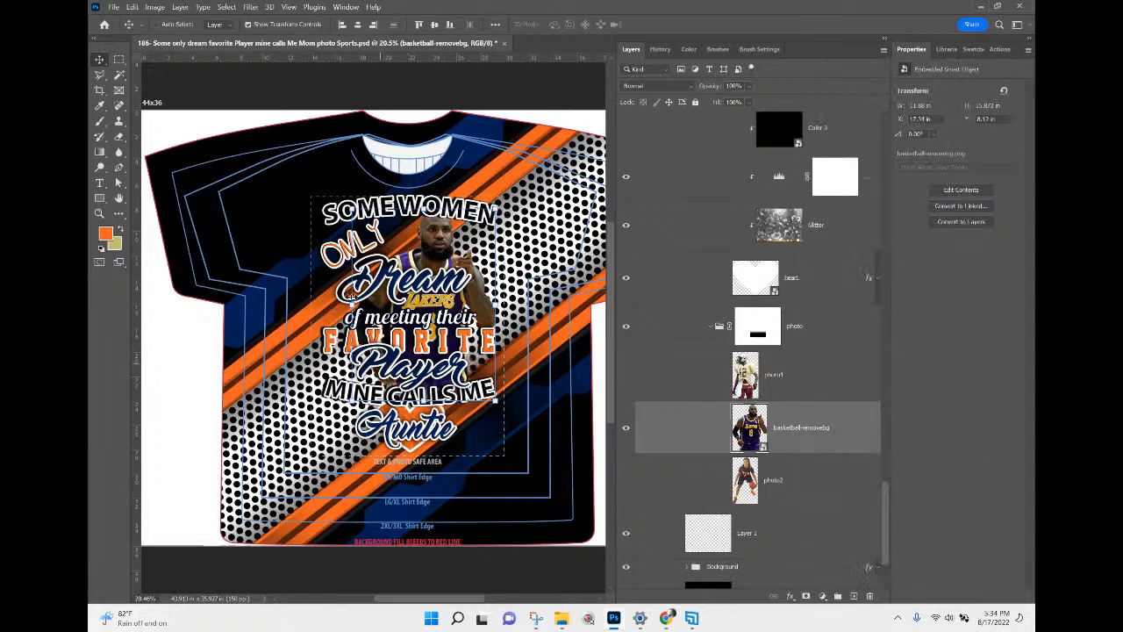
left_click(782, 469)
left_click(760, 431)
left_click(806, 596)
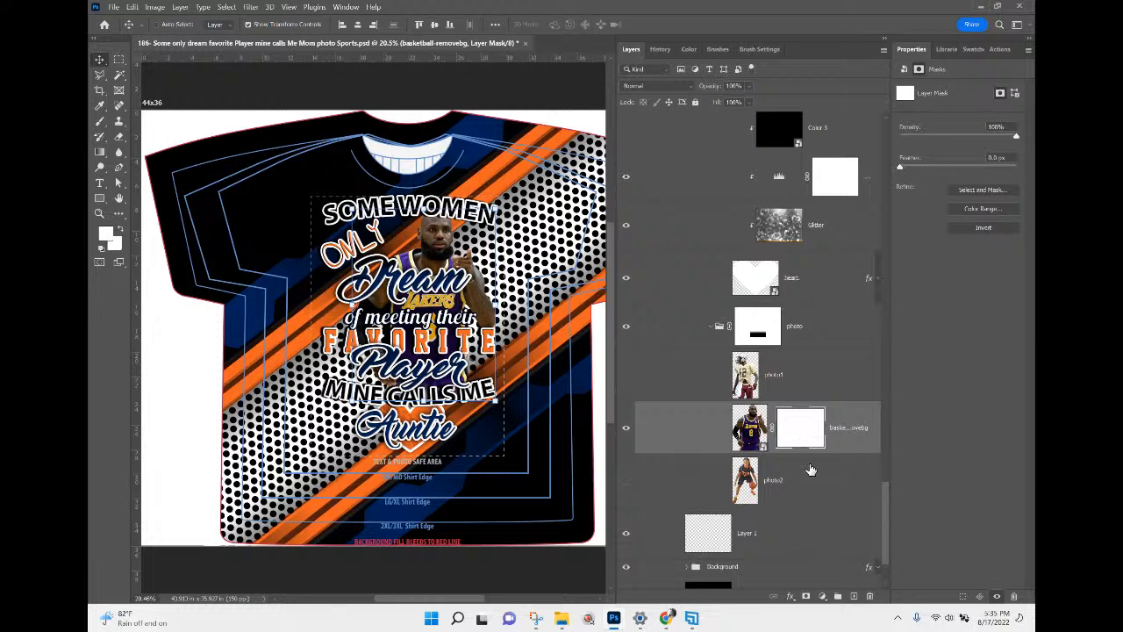
Step: Brush black on the new mask along the cutout's lower edge, across the MINE CALLS ME line
left_click(99, 123)
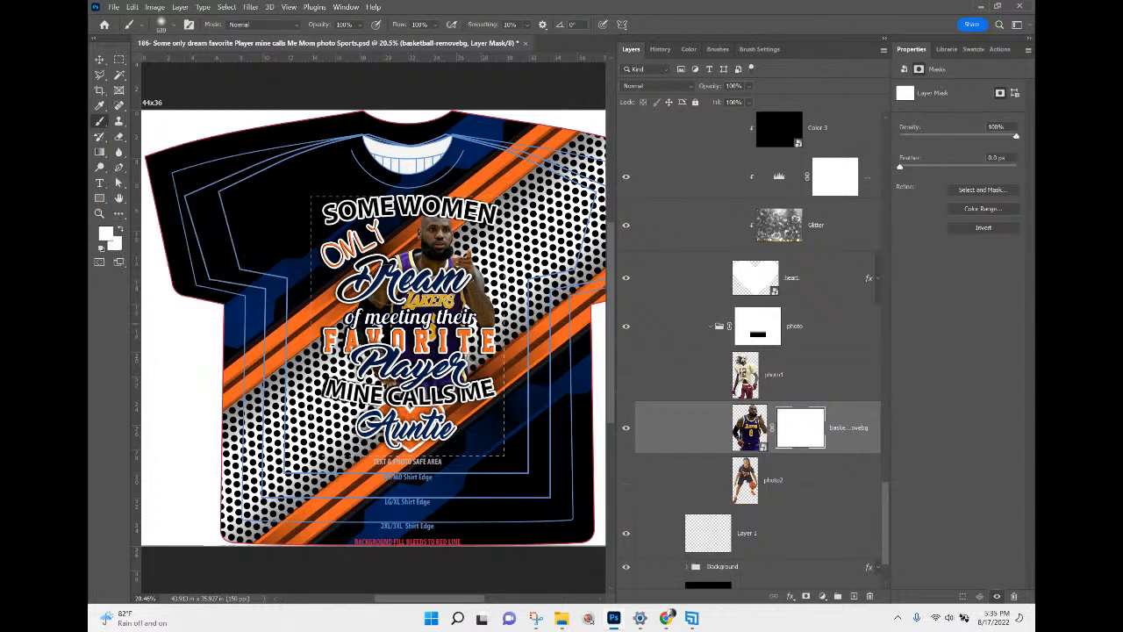
left_click(101, 250)
left_click(120, 227)
mouse_move(320, 386)
left_mouse_down()
mouse_move(505, 405)
mouse_move(481, 413)
left_mouse_up()
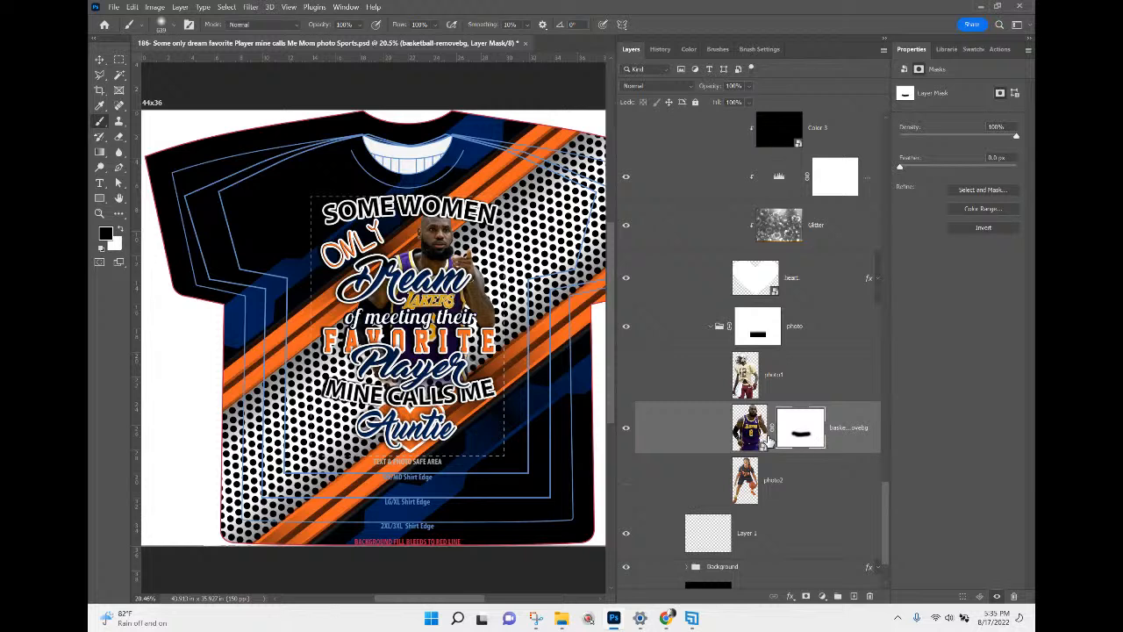
Step: Scale the player cutout to 99.60%, shift it slightly down and switch to the Brush tool
left_click(759, 439)
key("ctrl+t")
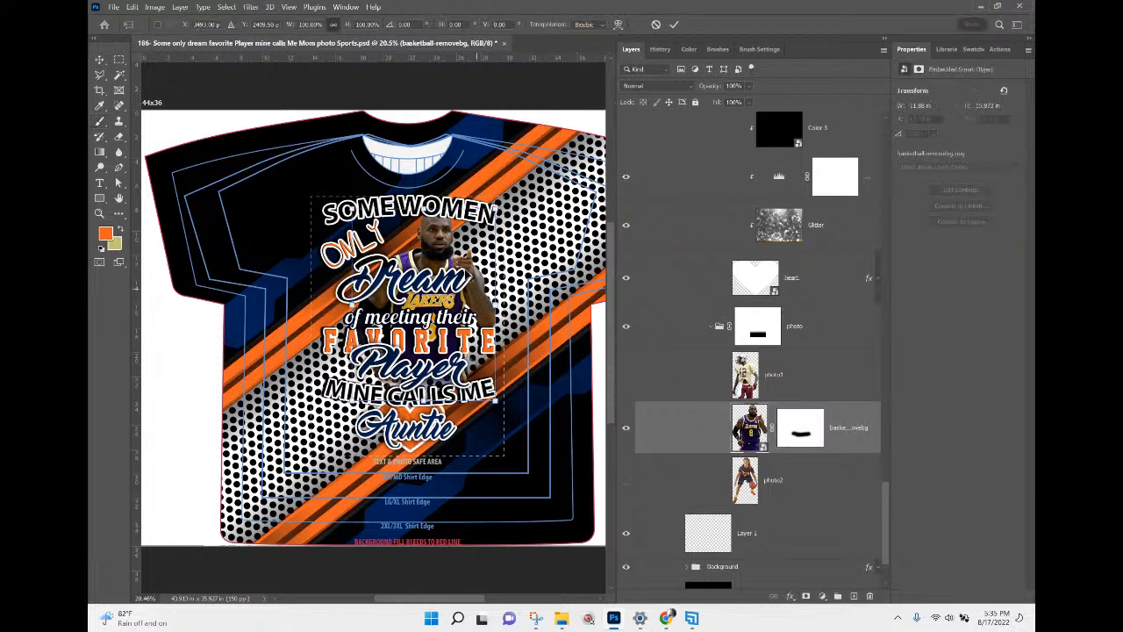
left_click_drag(445, 249, 421, 218)
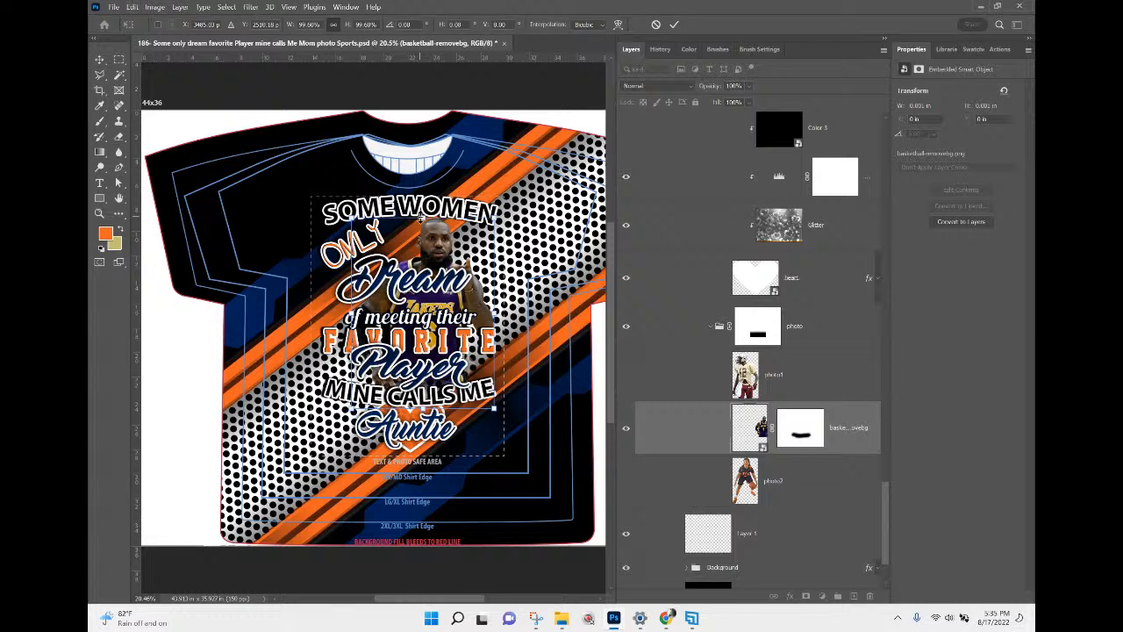
key("Return")
key("b")
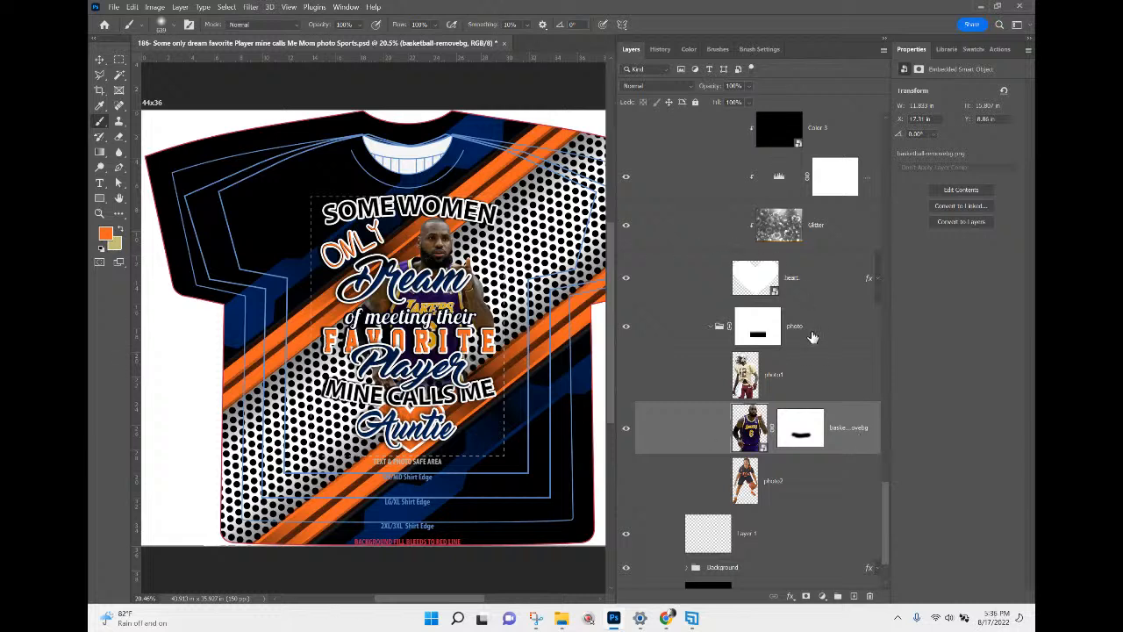
Step: Sample the purple of the player's jersey shoulder as the foreground color with the Eyedropper
scroll(812, 349, "up", 10)
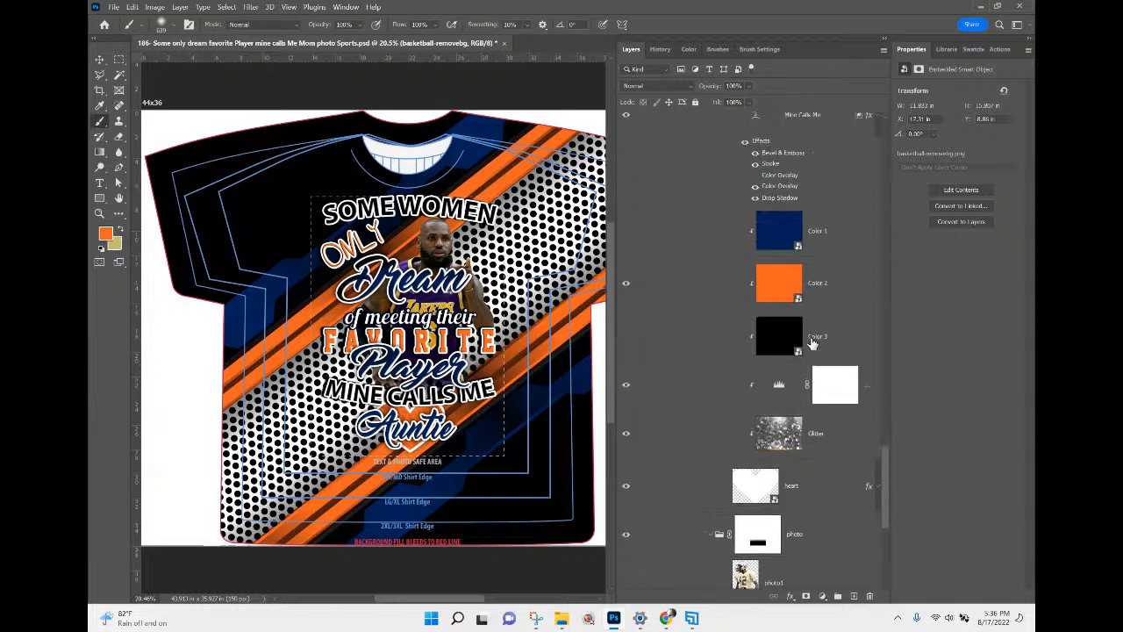
left_click_drag(885, 337, 877, 136)
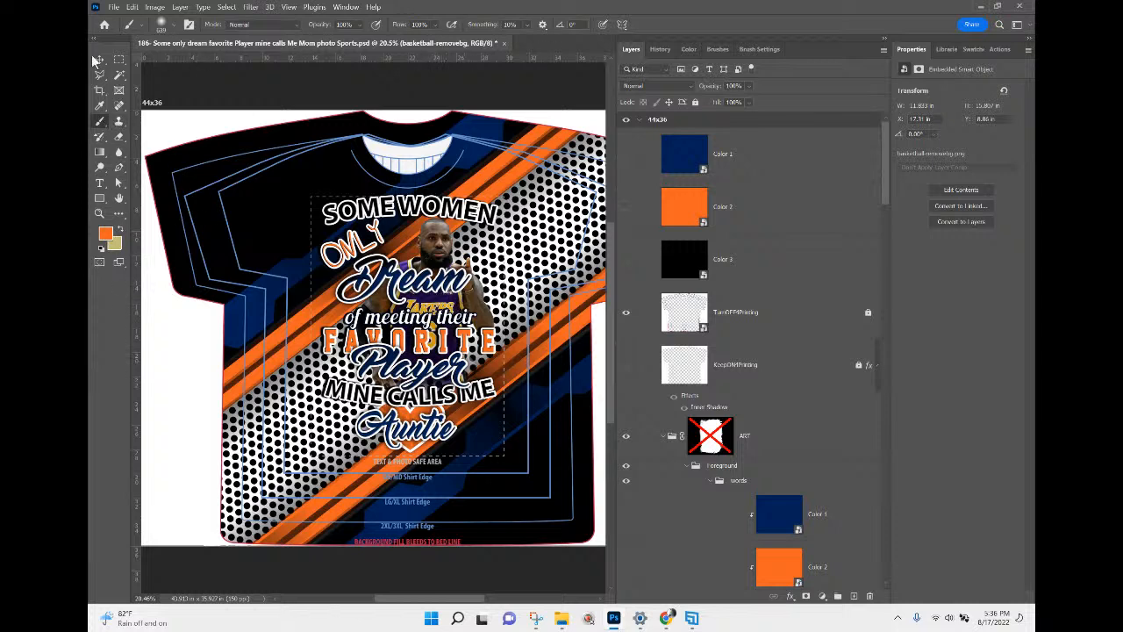
left_click(101, 108)
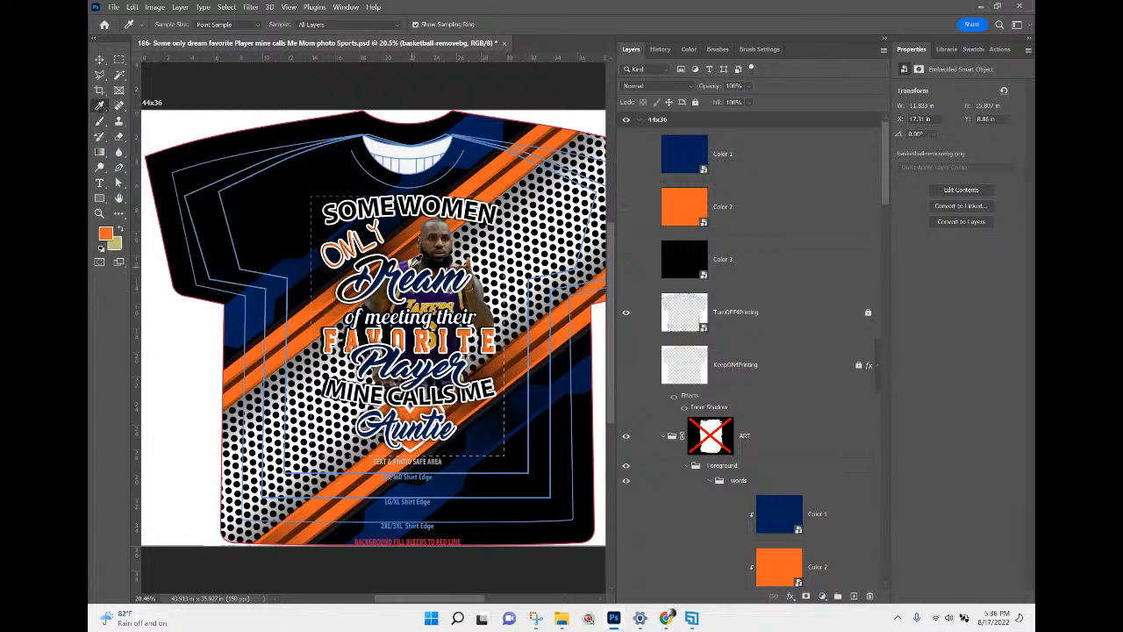
left_click(408, 267)
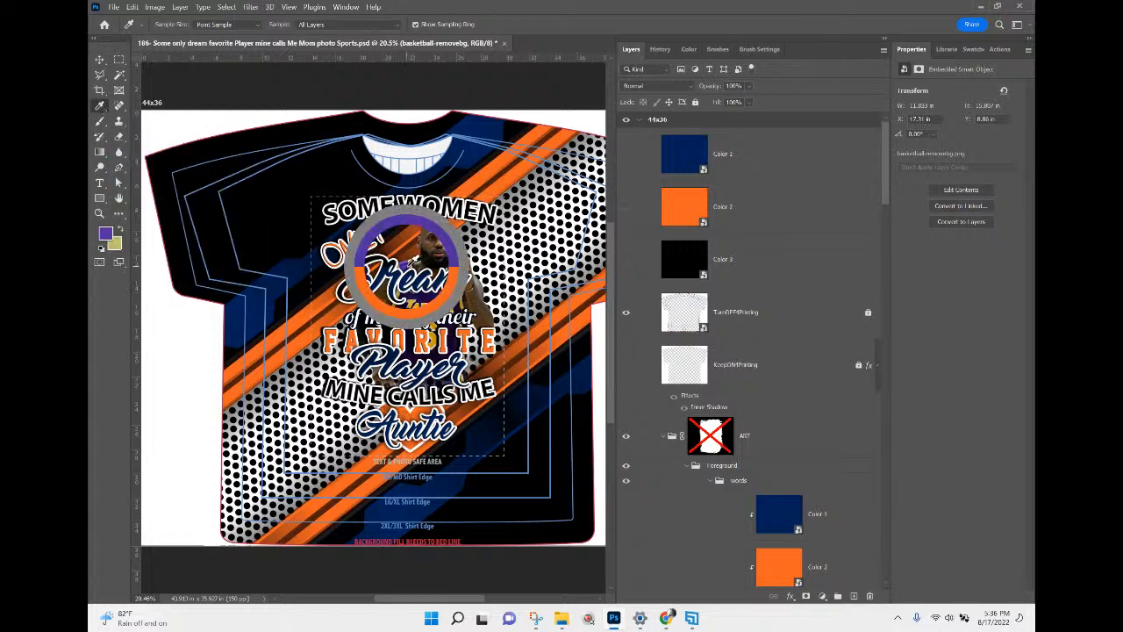
left_click_drag(404, 266, 403, 265)
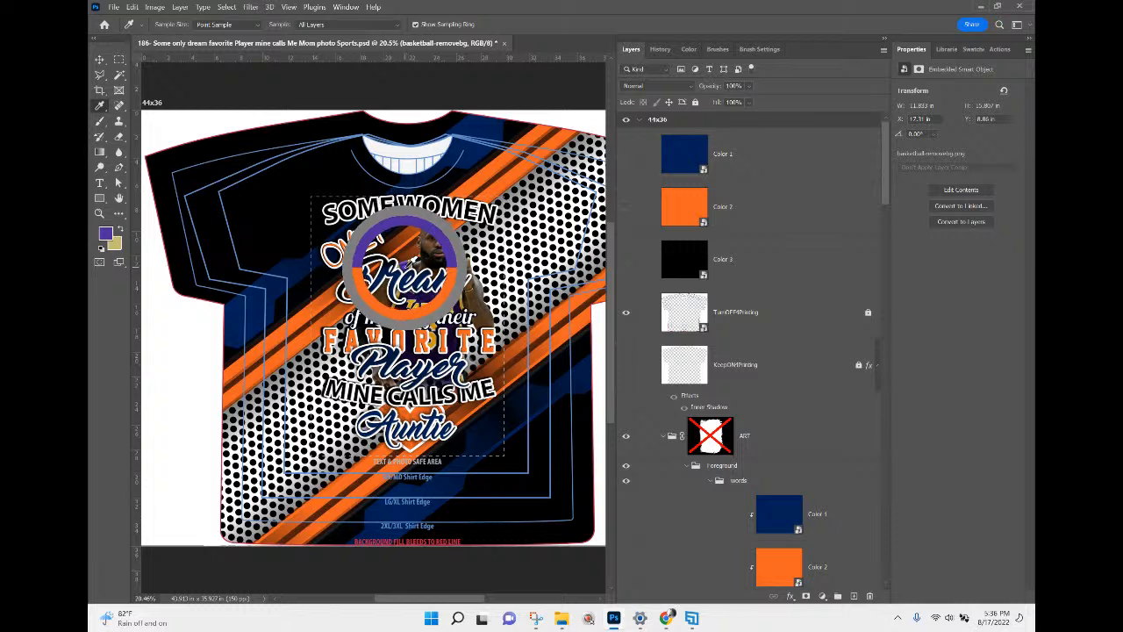
Step: Add the sampled purple 4e2f9b to the swatches under its default name and display the swatch collection
left_click(106, 234)
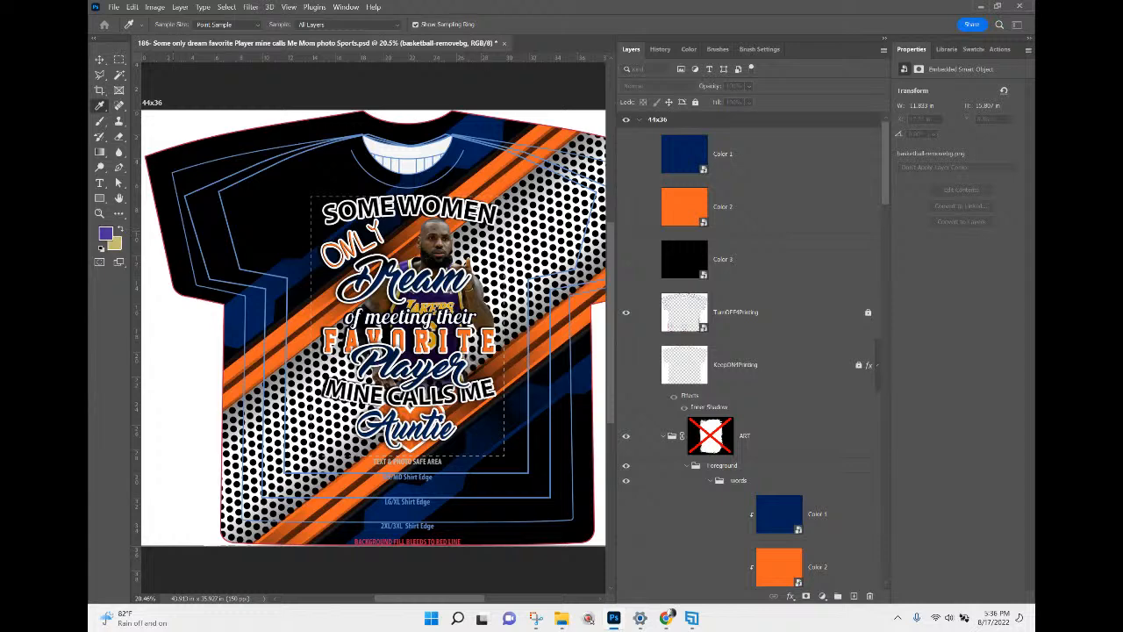
left_click_drag(844, 218, 551, 117)
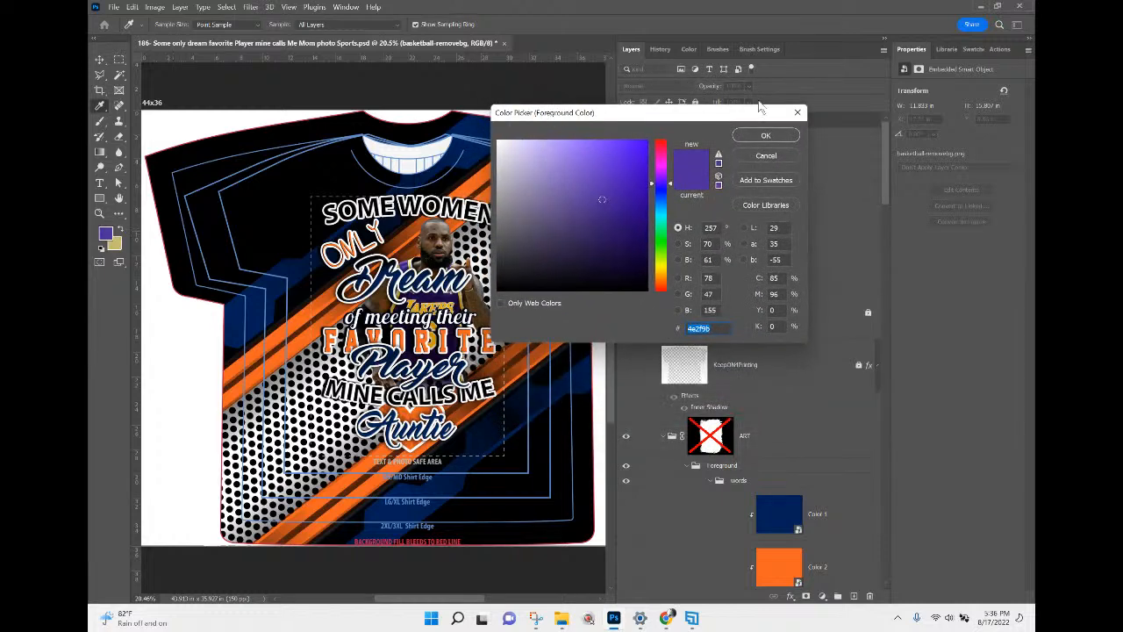
left_click(759, 182)
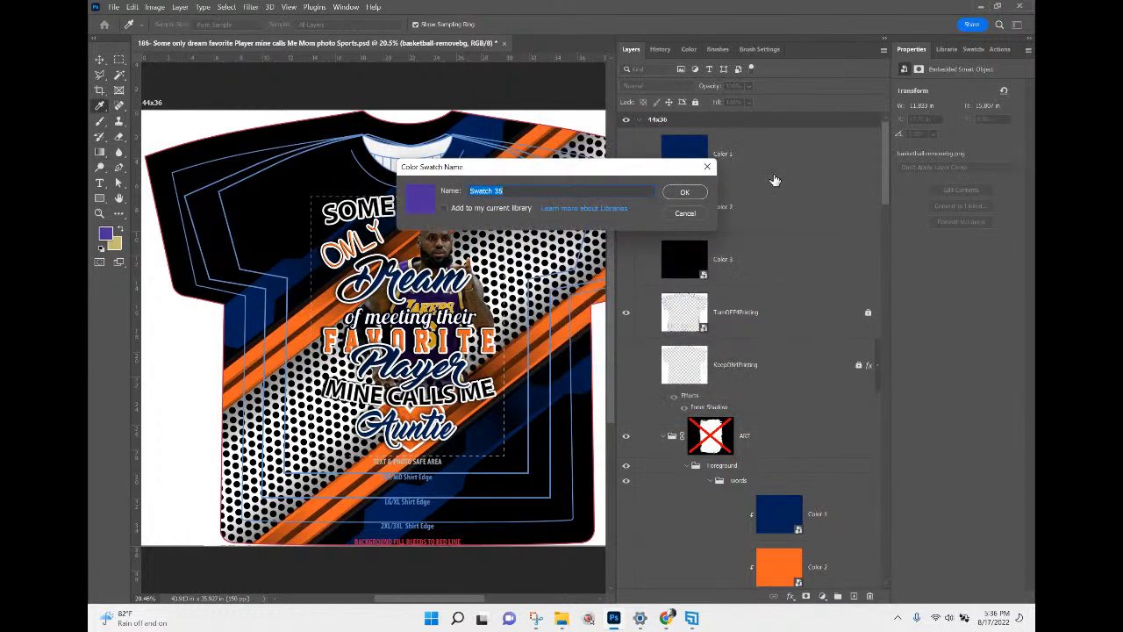
left_click(689, 197)
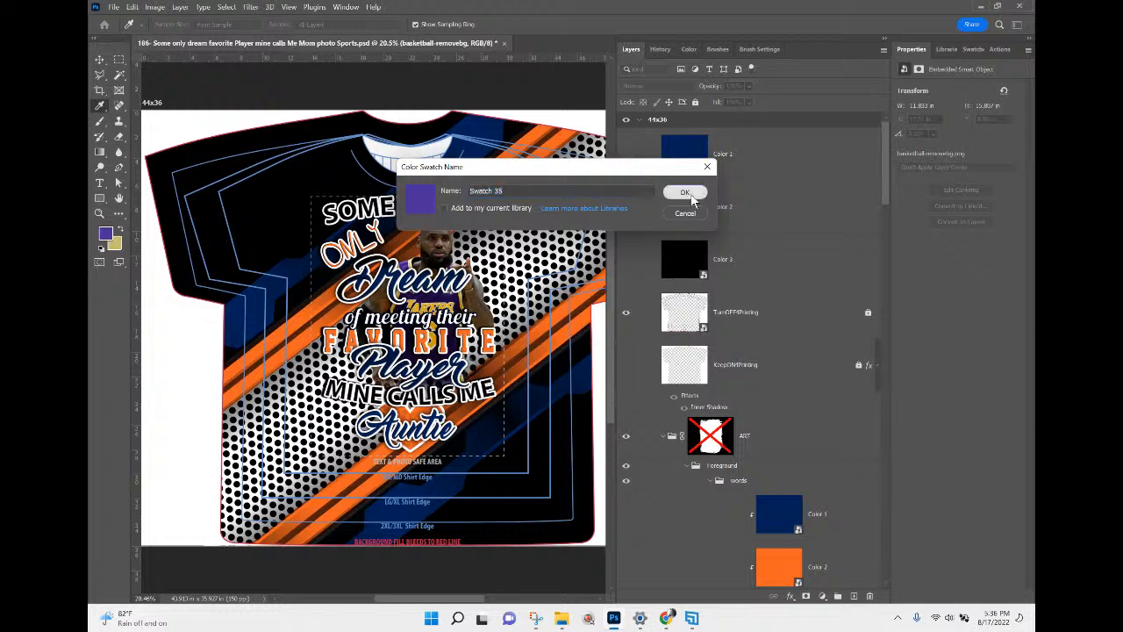
left_click(976, 46)
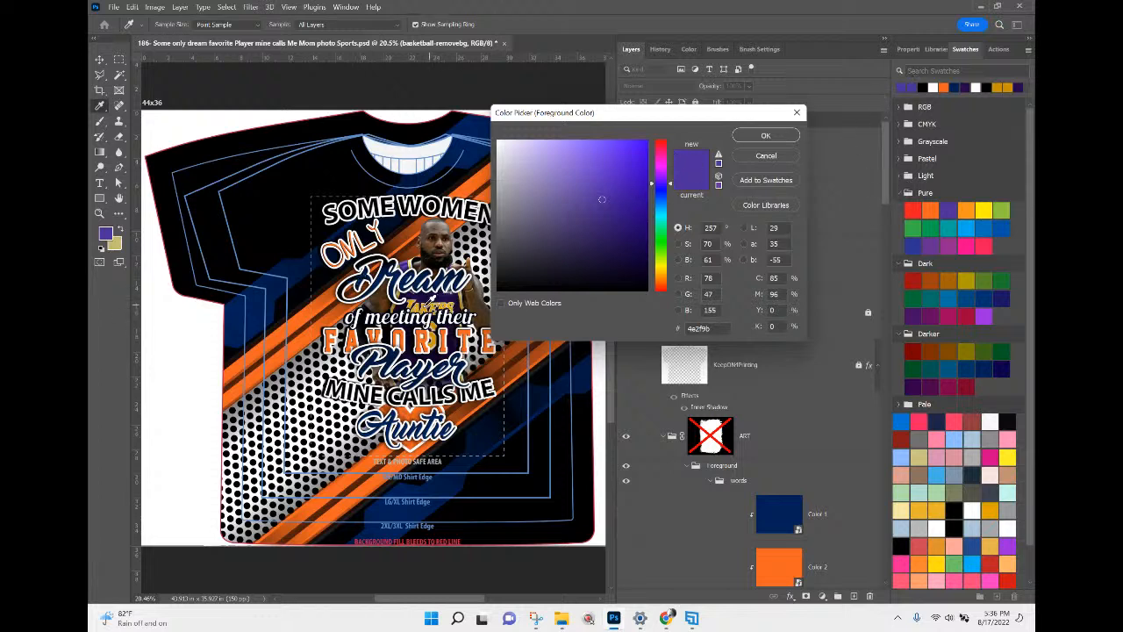
Step: Sample the gold of the jersey's lettering, dea504, and add it to the swatches under its default name
left_click(428, 302)
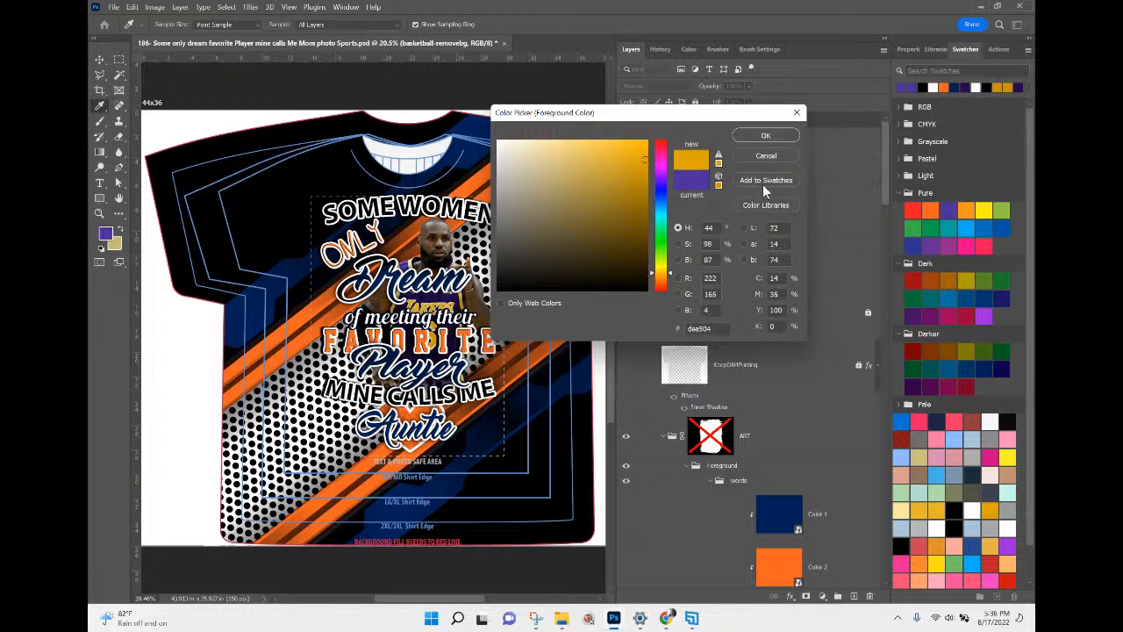
left_click(763, 180)
left_click(677, 192)
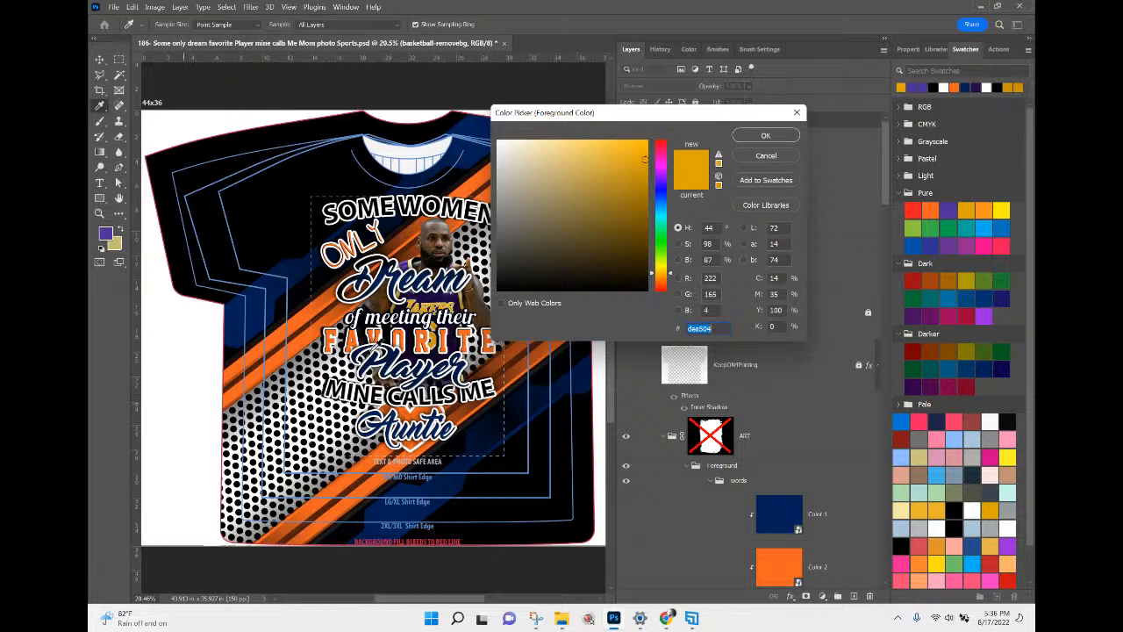
left_click(780, 159)
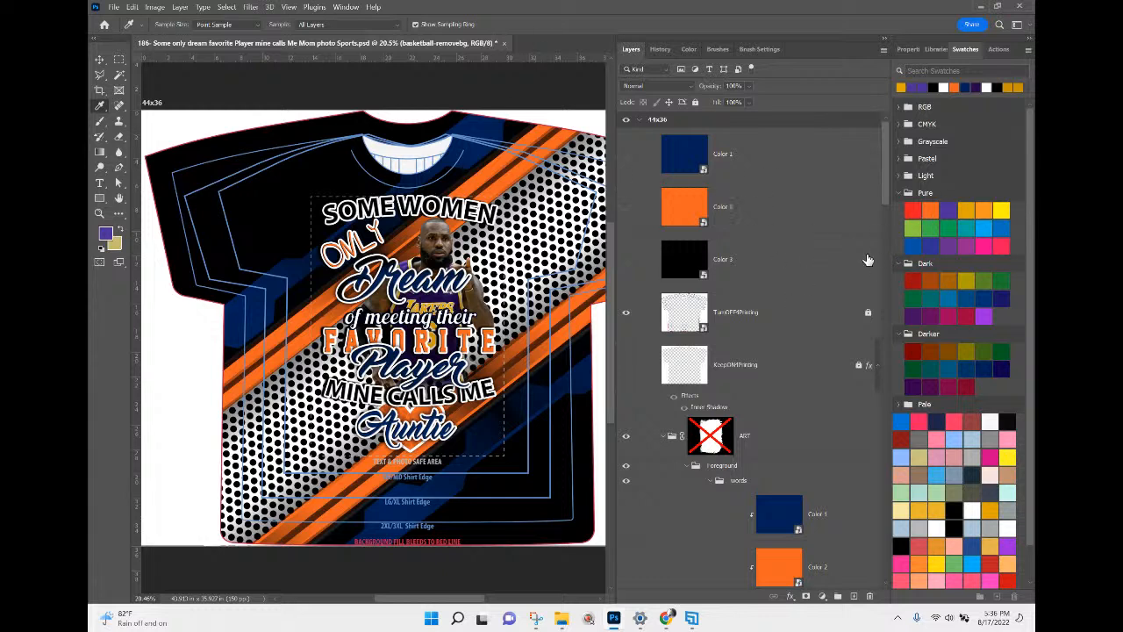
Step: Collapse the Dark, Darker and Pure swatch groups
left_click(900, 263)
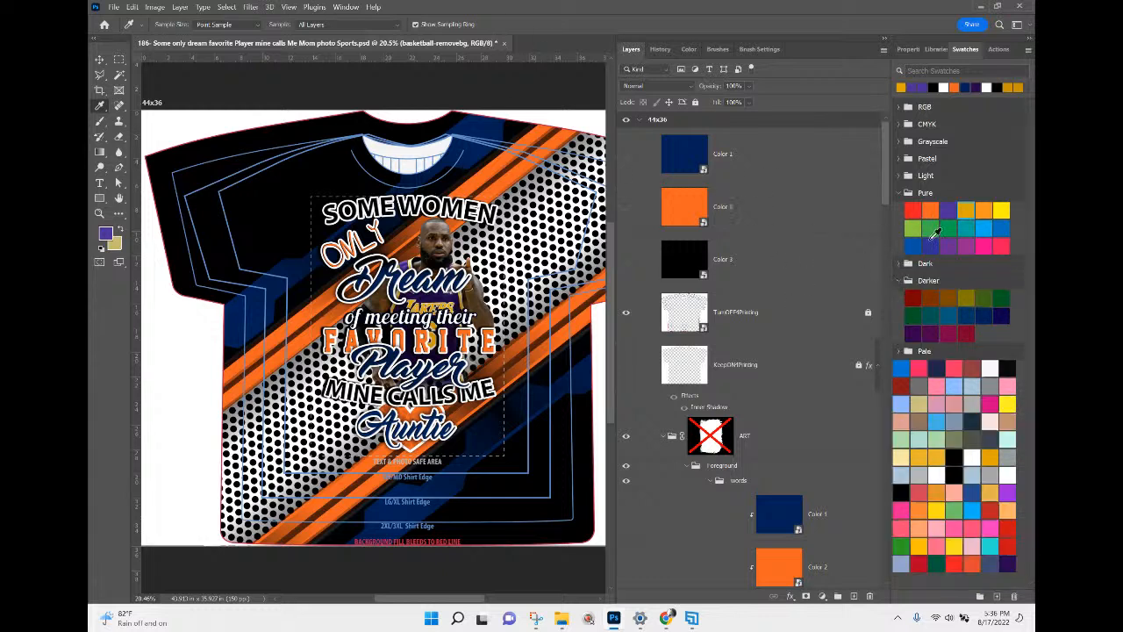
left_click(899, 281)
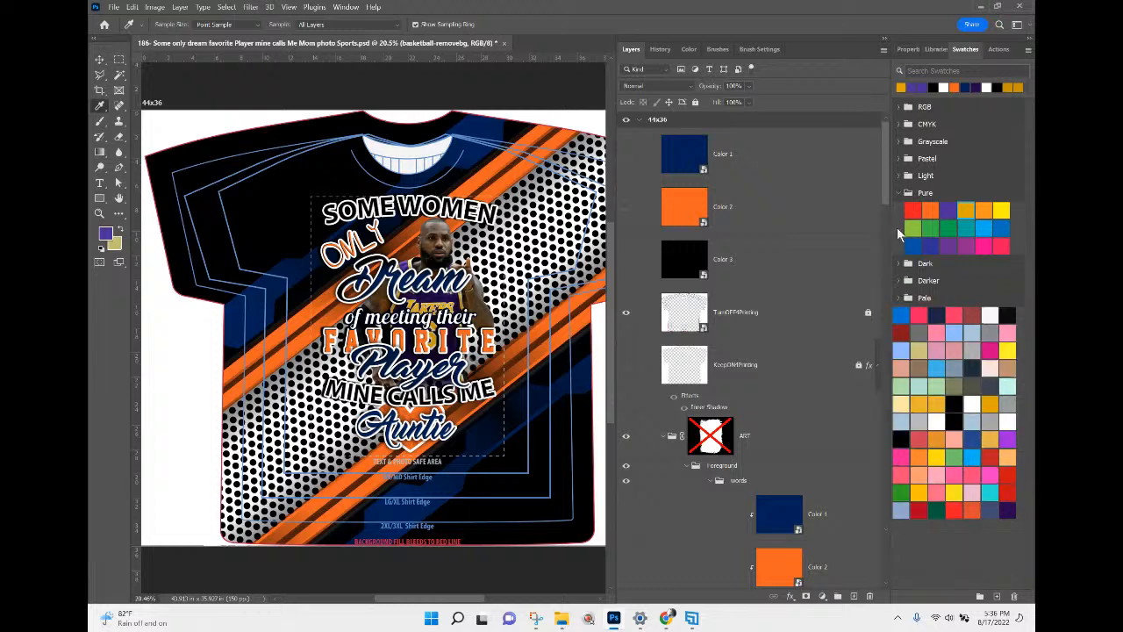
left_click(896, 193)
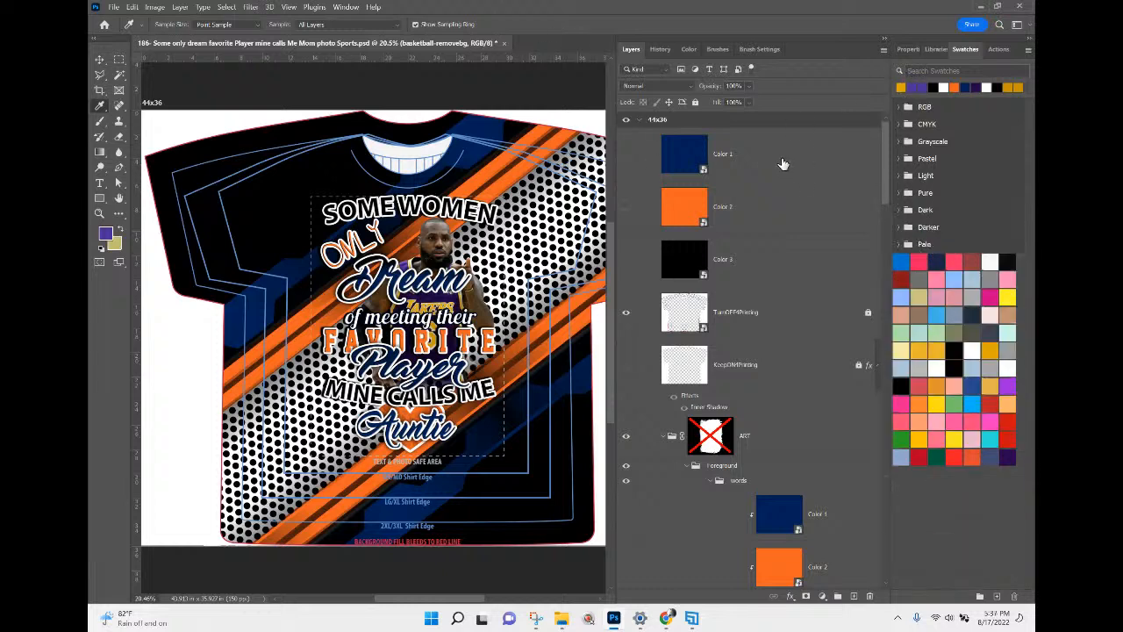
Step: Recolor the Color 1 smart object at the top of the layer stack with the saved purple swatch, then save and close it
left_click(701, 158)
double_click(697, 158)
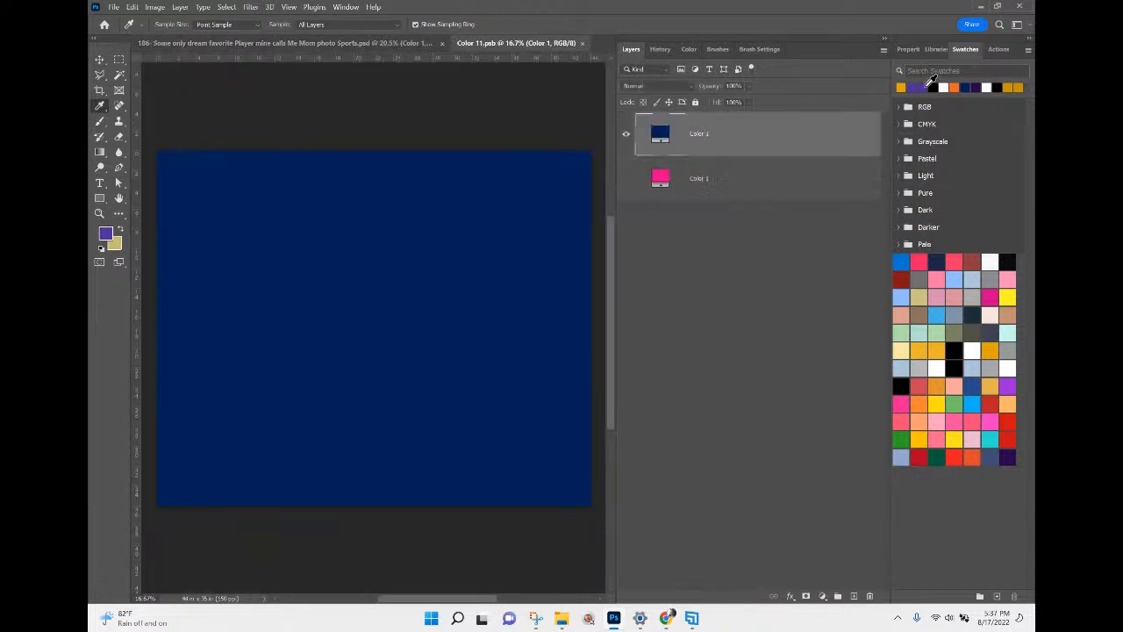
left_click(913, 87)
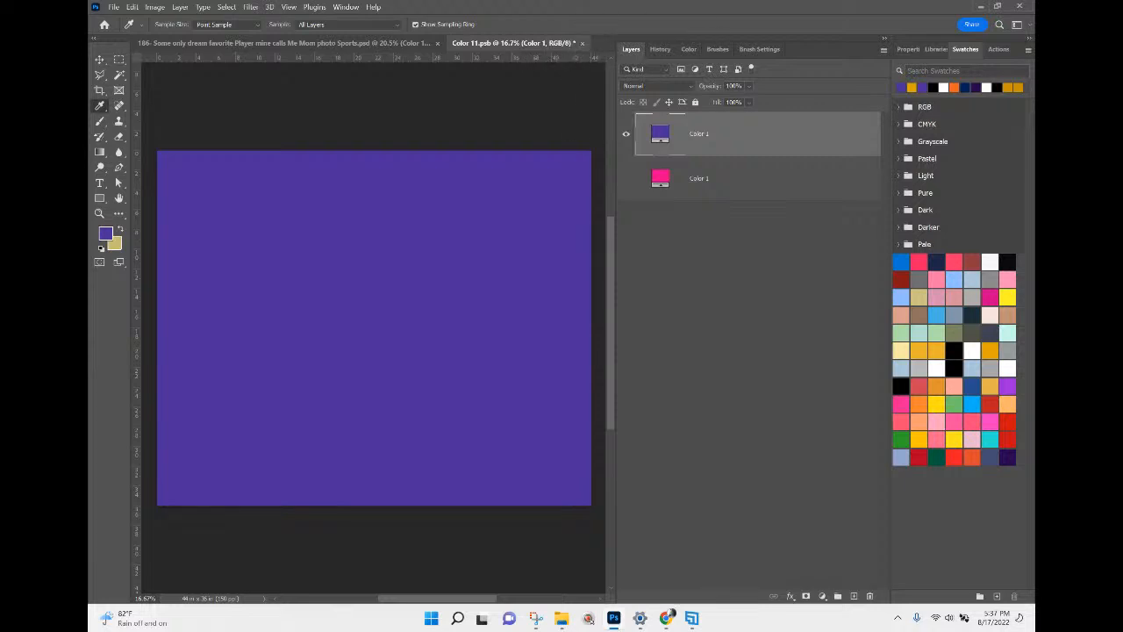
key("ctrl+w")
left_click_drag(875, 167, 655, 176)
left_click(576, 201)
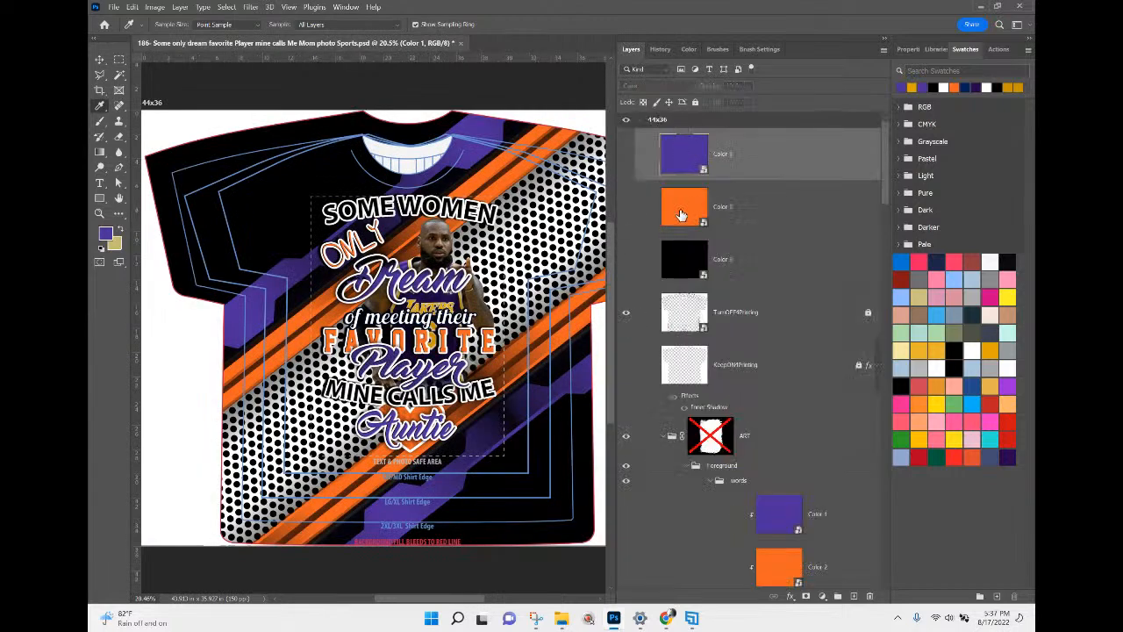
Step: Recolor the Color 2 smart object with the saved gold swatch, then save and close it
double_click(681, 211)
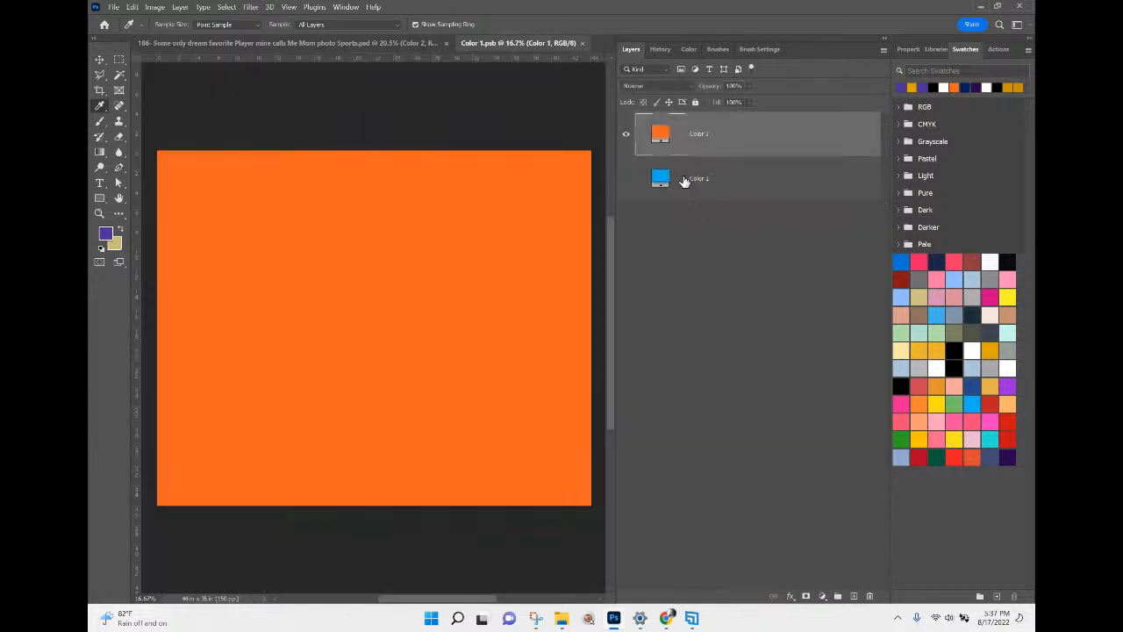
left_click(912, 86)
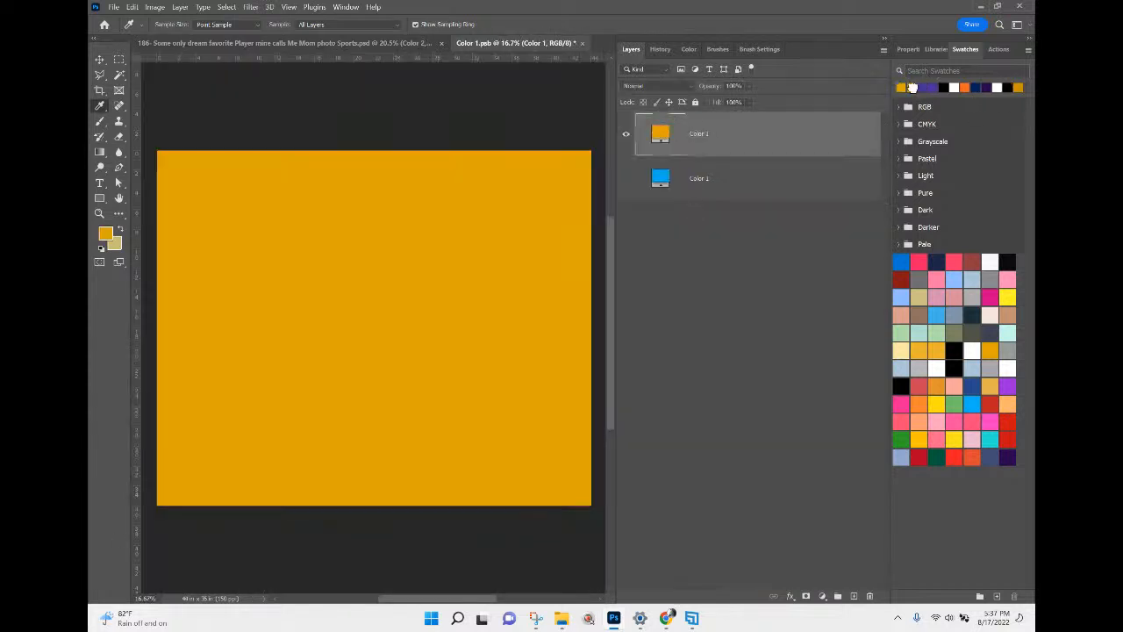
left_click(582, 43)
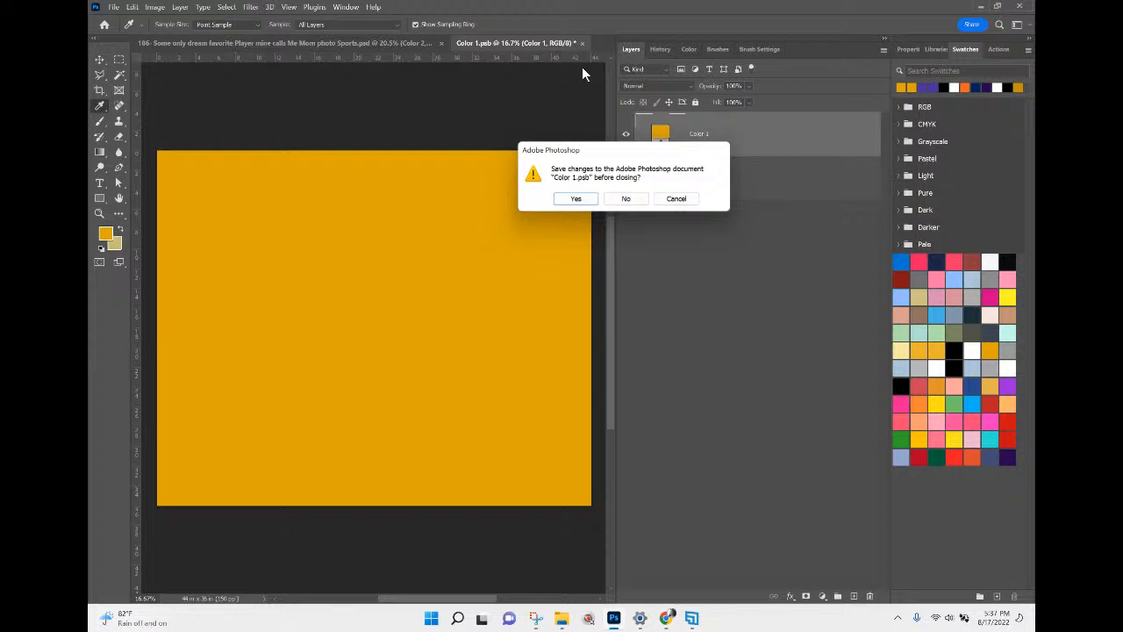
left_click(576, 201)
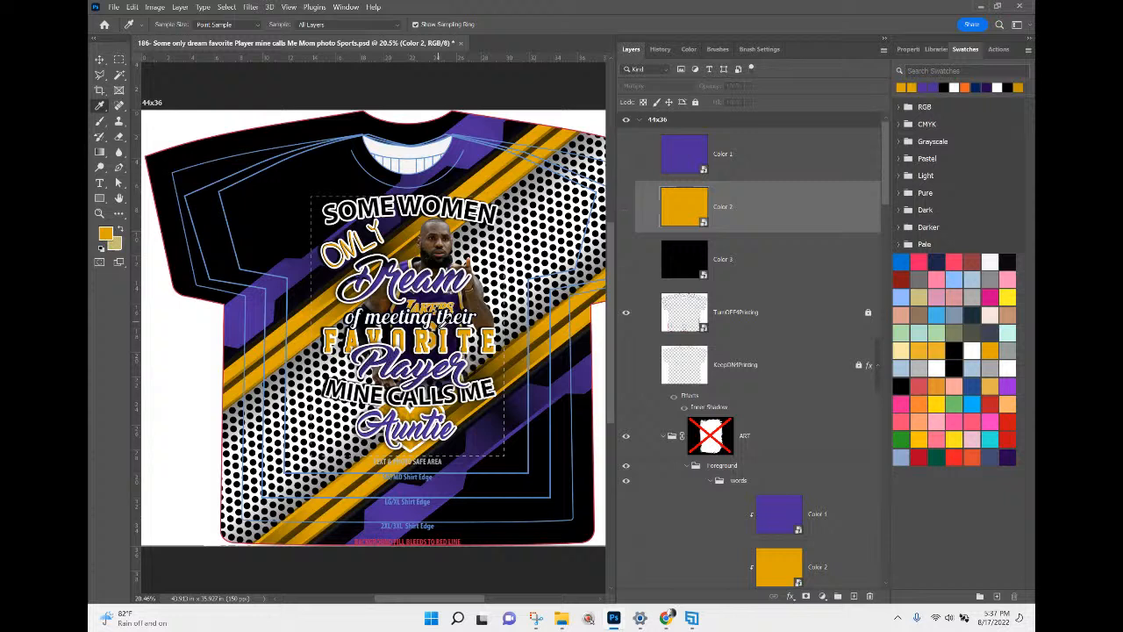
Step: Set the color of the Color Fill 1 layer at the bottom of the layer stack to white, ffffff
left_click(756, 270)
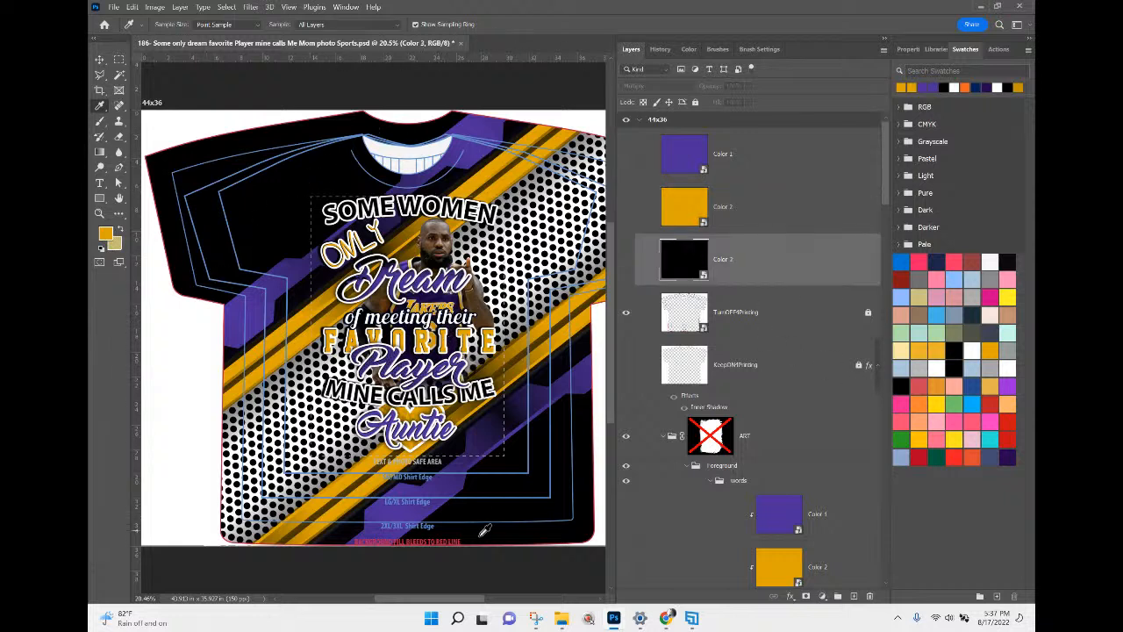
scroll(742, 382, "down", 5)
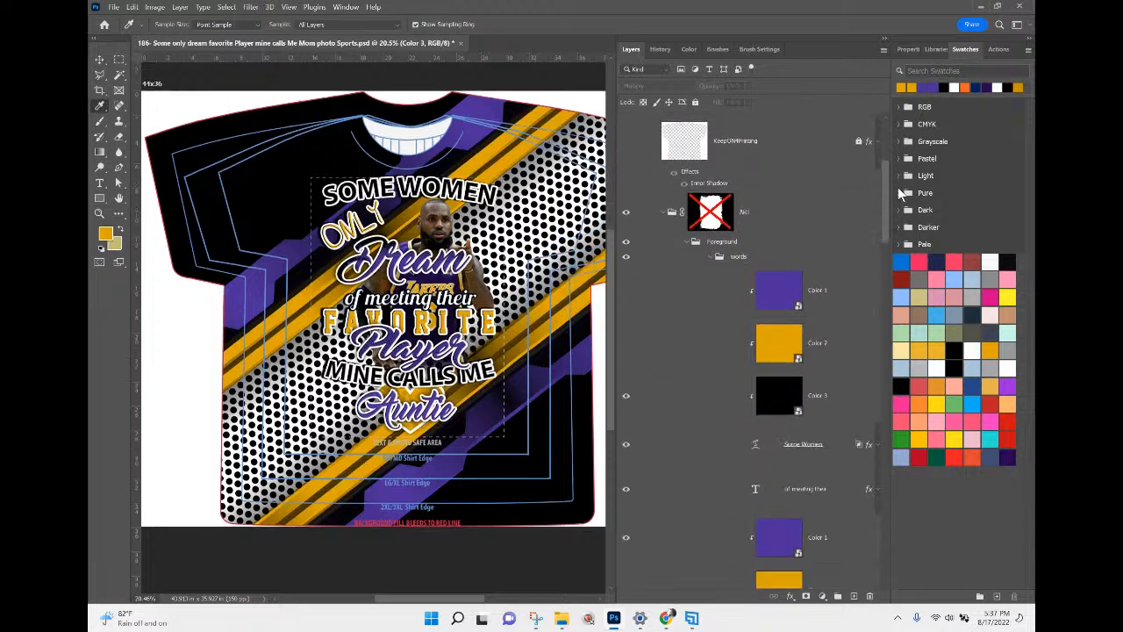
left_click_drag(883, 202, 882, 572)
left_click(770, 566)
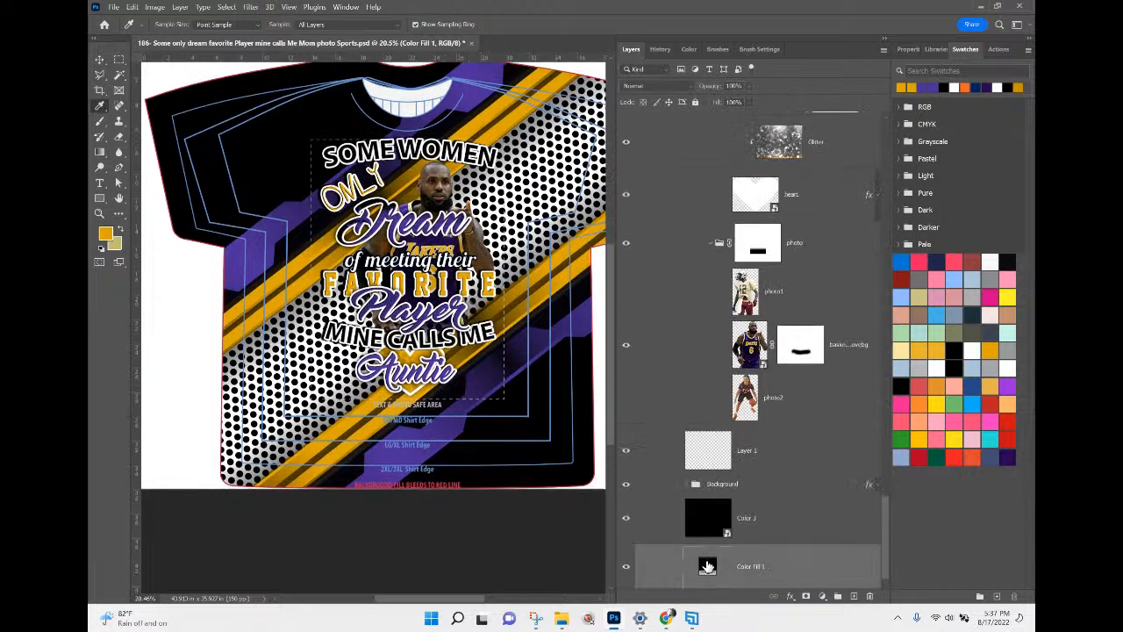
double_click(707, 565)
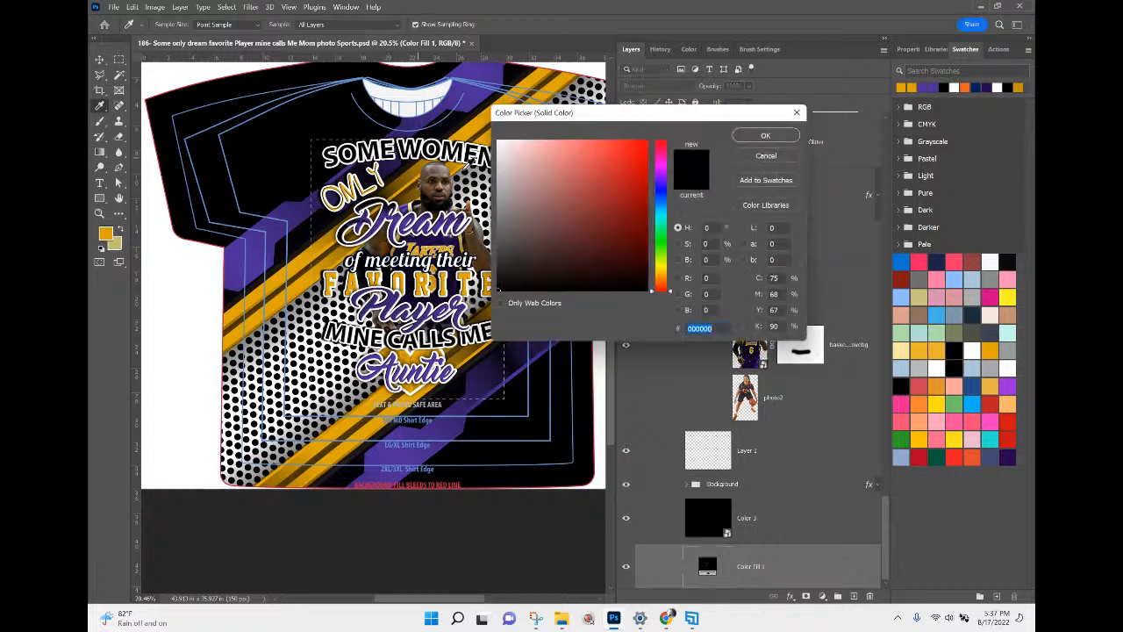
left_click_drag(513, 146, 497, 142)
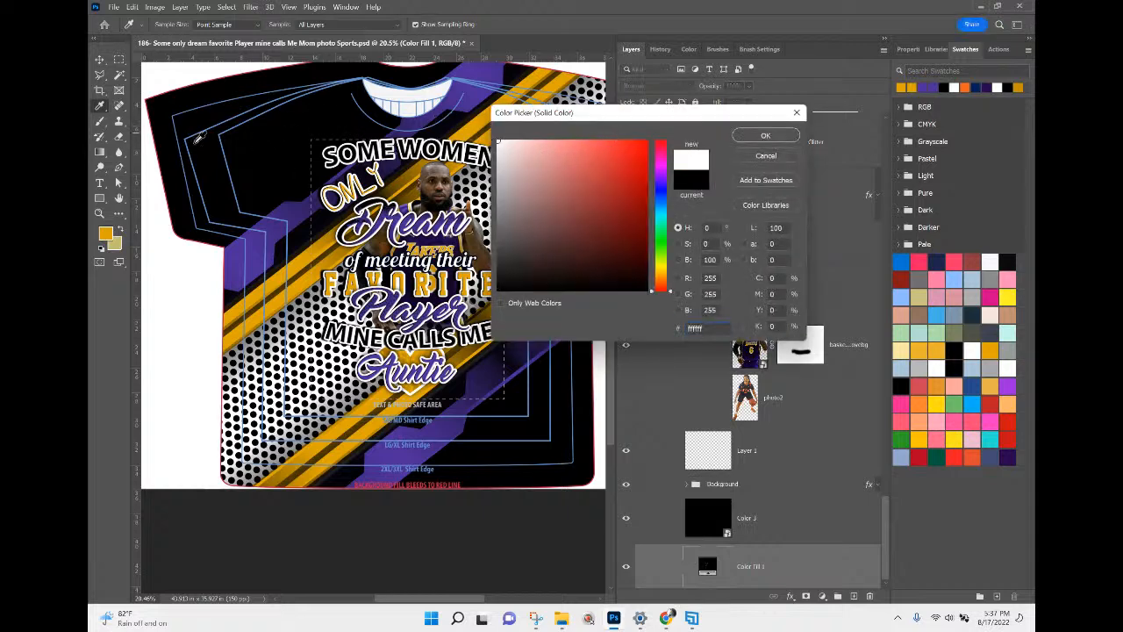
left_click(497, 170)
left_click(497, 141)
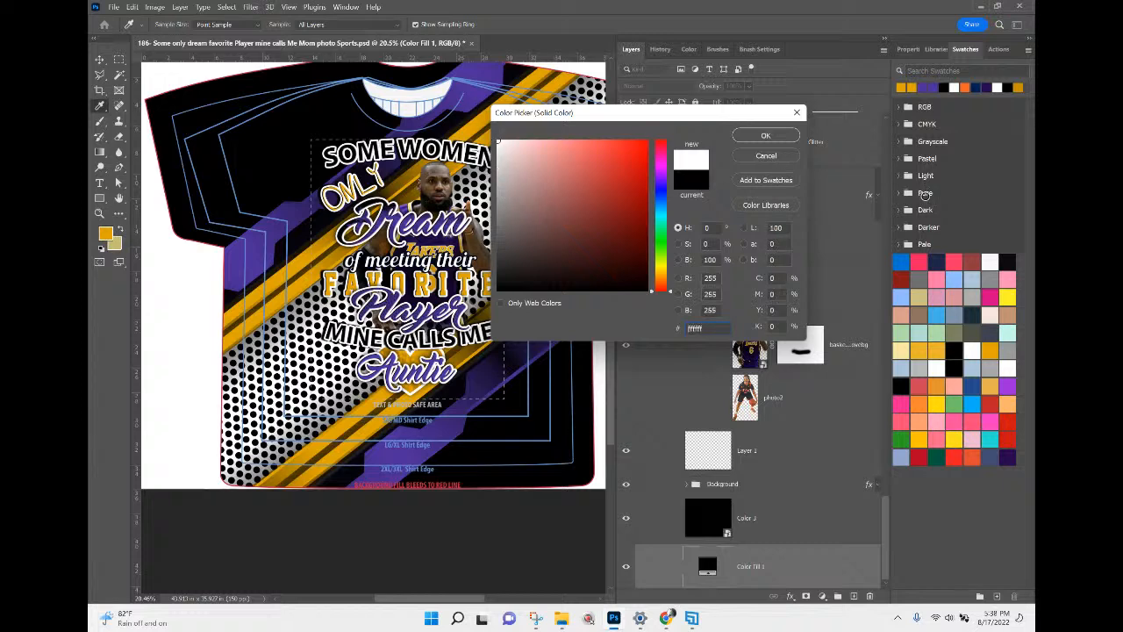
left_click(745, 135)
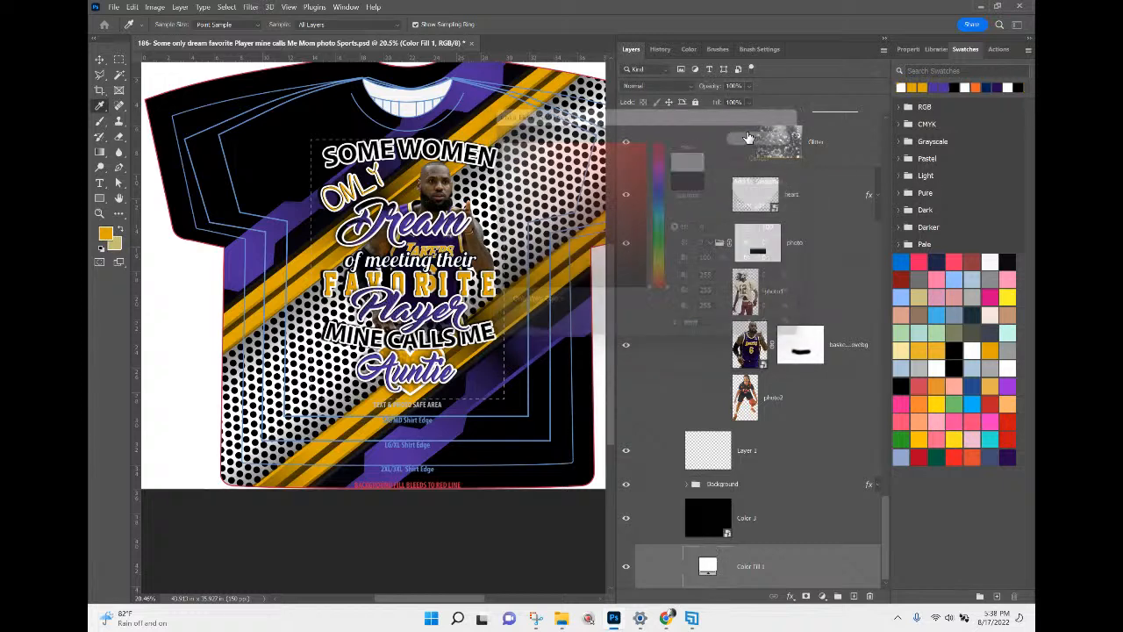
Step: Try gray, gold and dark purple for Color Fill 1 with the bottom Color 3 layer temporarily hidden
left_click(627, 520)
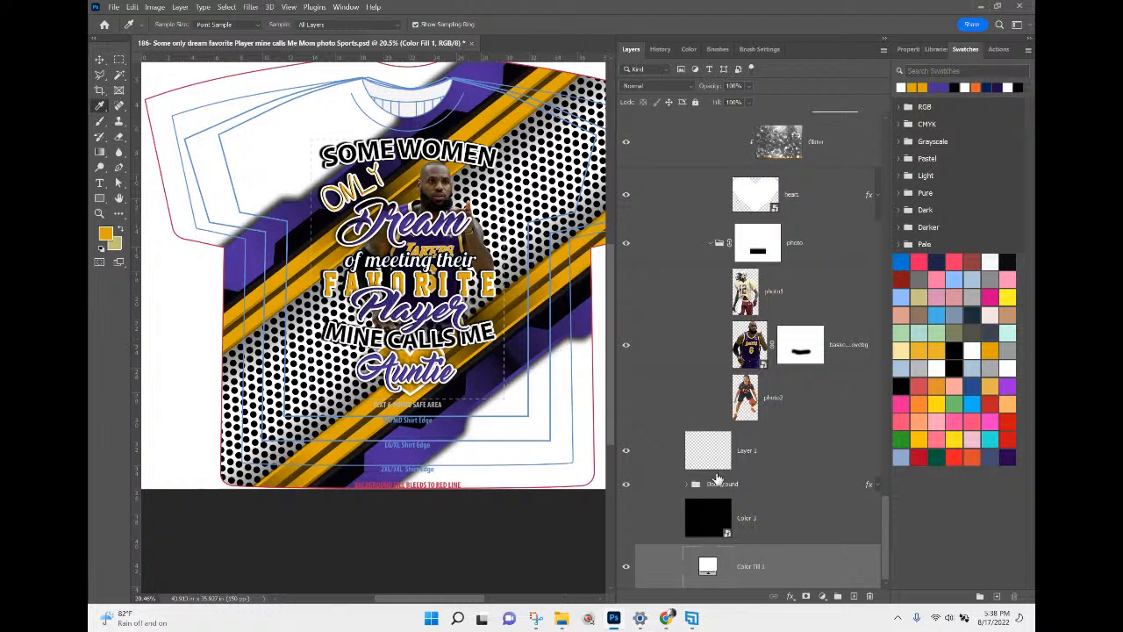
double_click(708, 566)
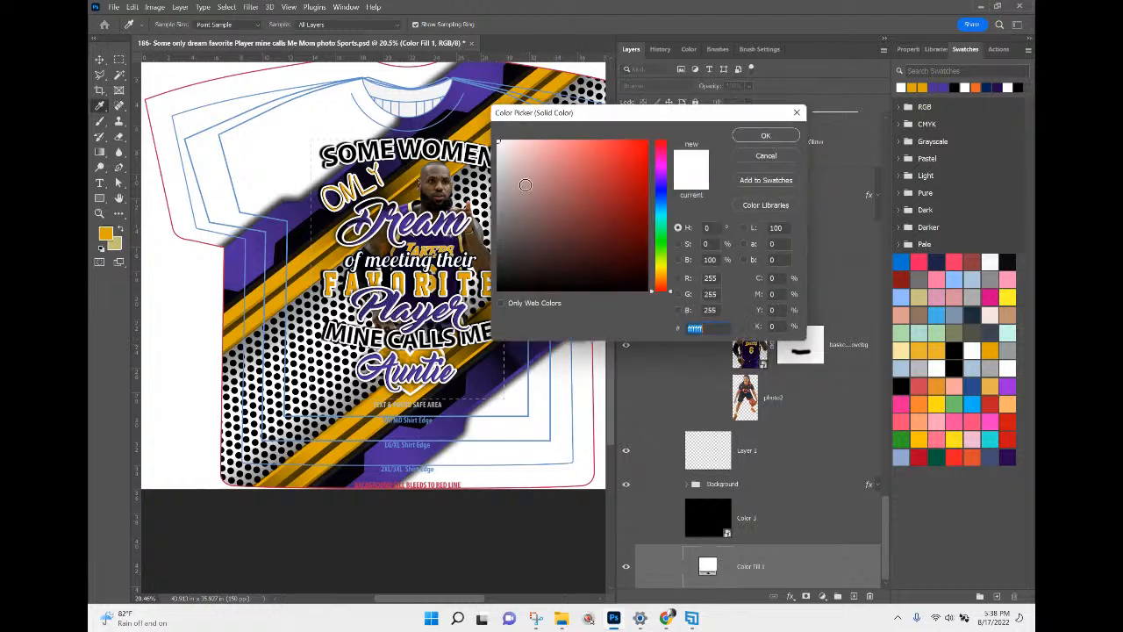
left_click_drag(507, 192, 496, 154)
left_click(309, 317)
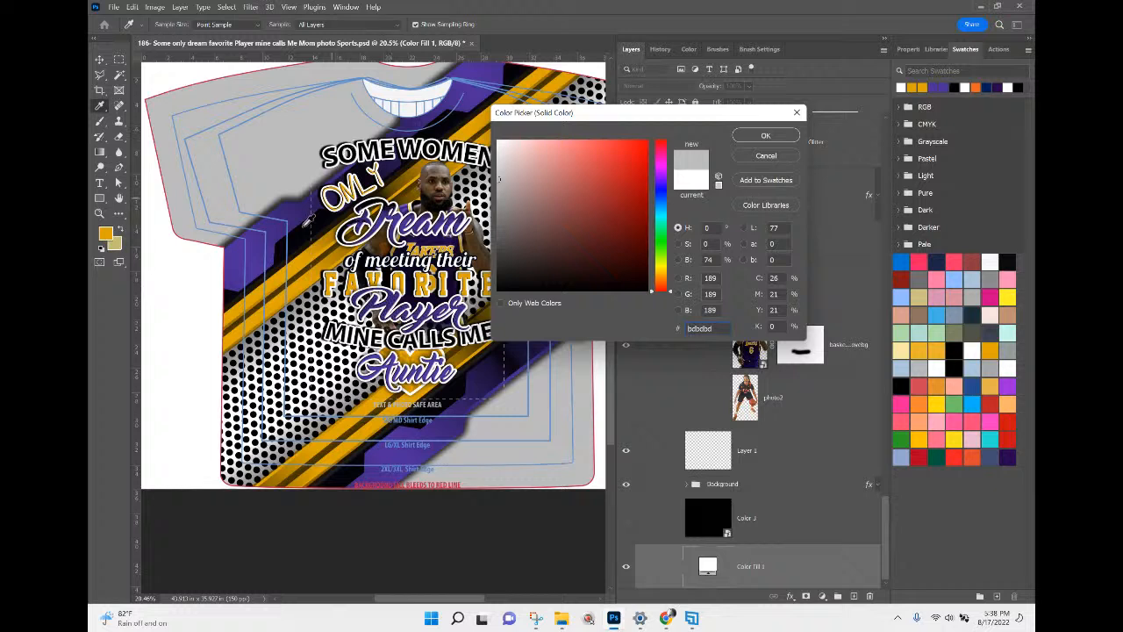
left_click(330, 246)
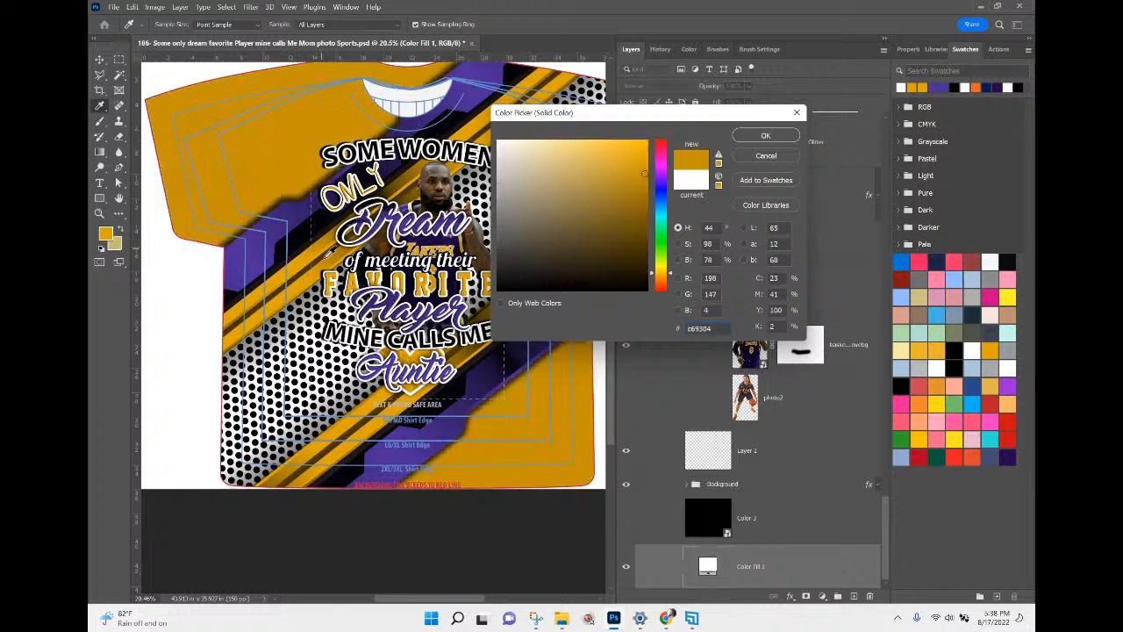
left_click(485, 375)
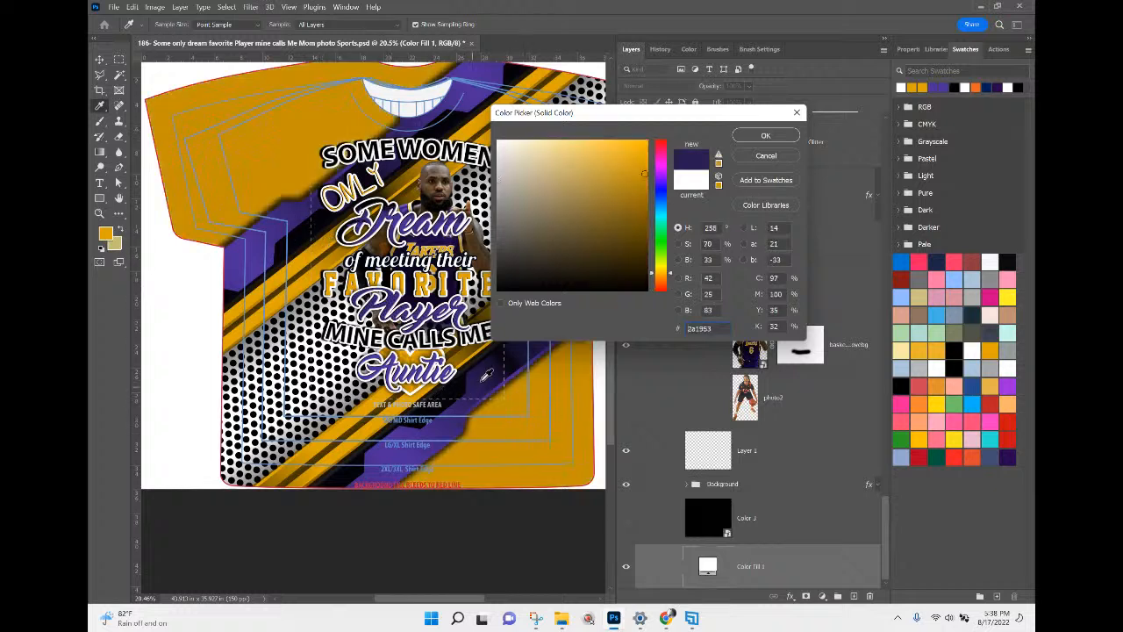
left_click(486, 389)
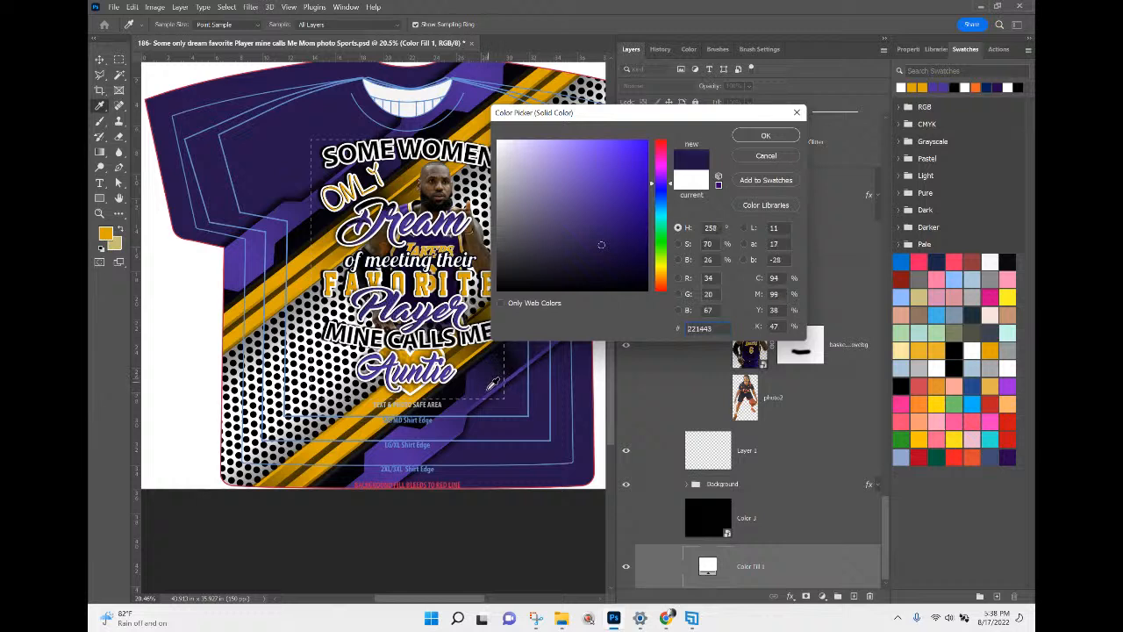
left_click(487, 391)
left_click(692, 180)
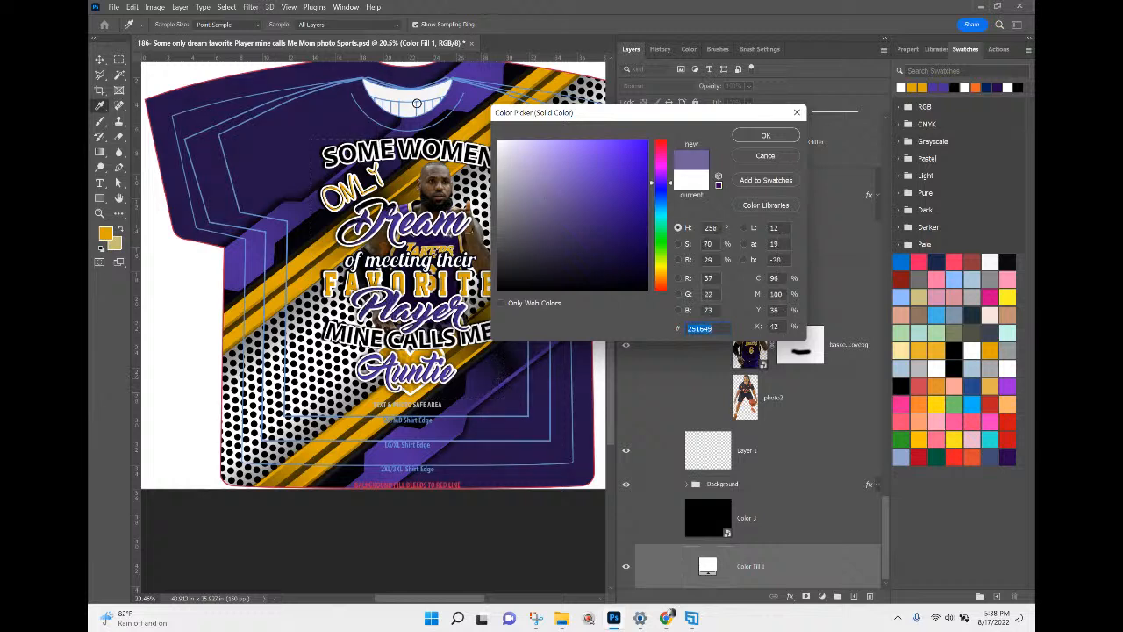
left_click(756, 155)
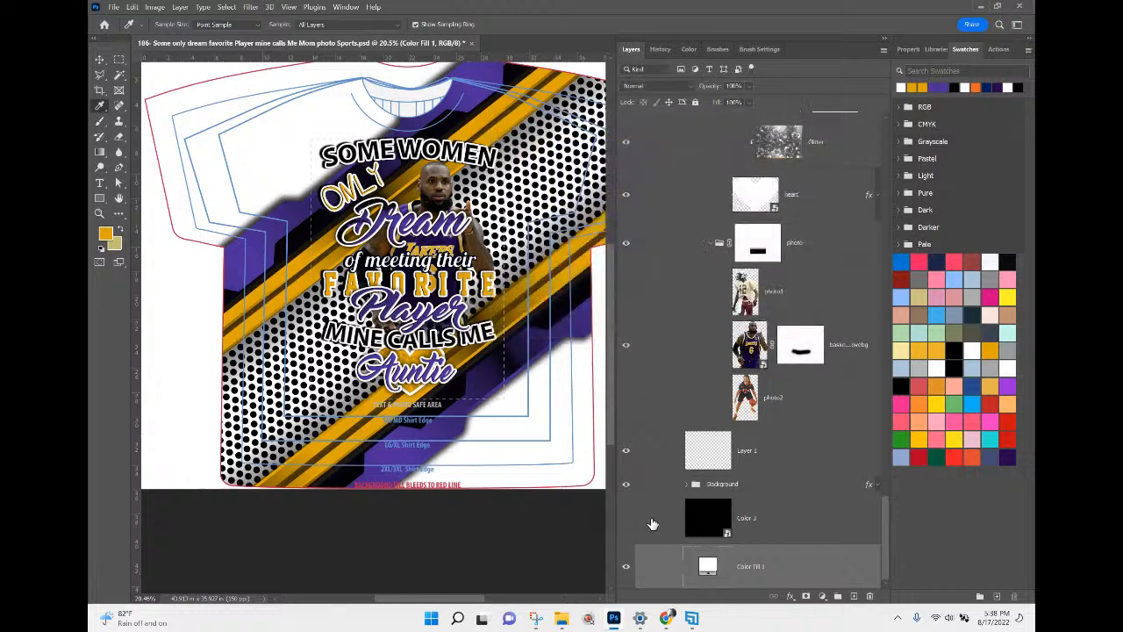
left_click(625, 519)
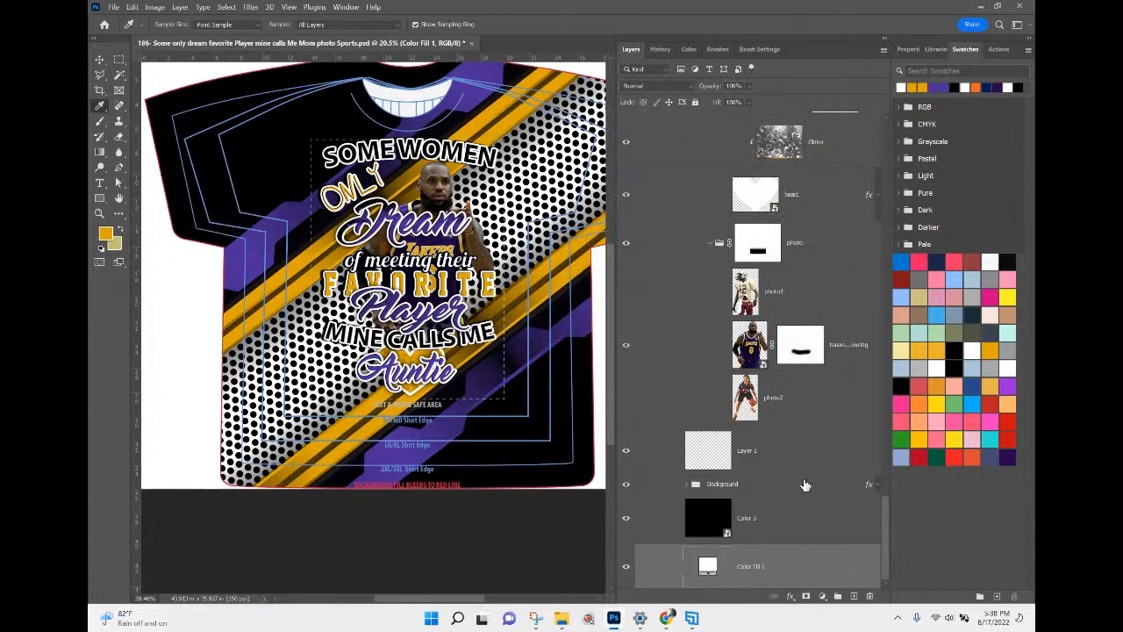
Step: Activate the Move tool and collapse the words group inside the Foreground group
left_click(800, 518)
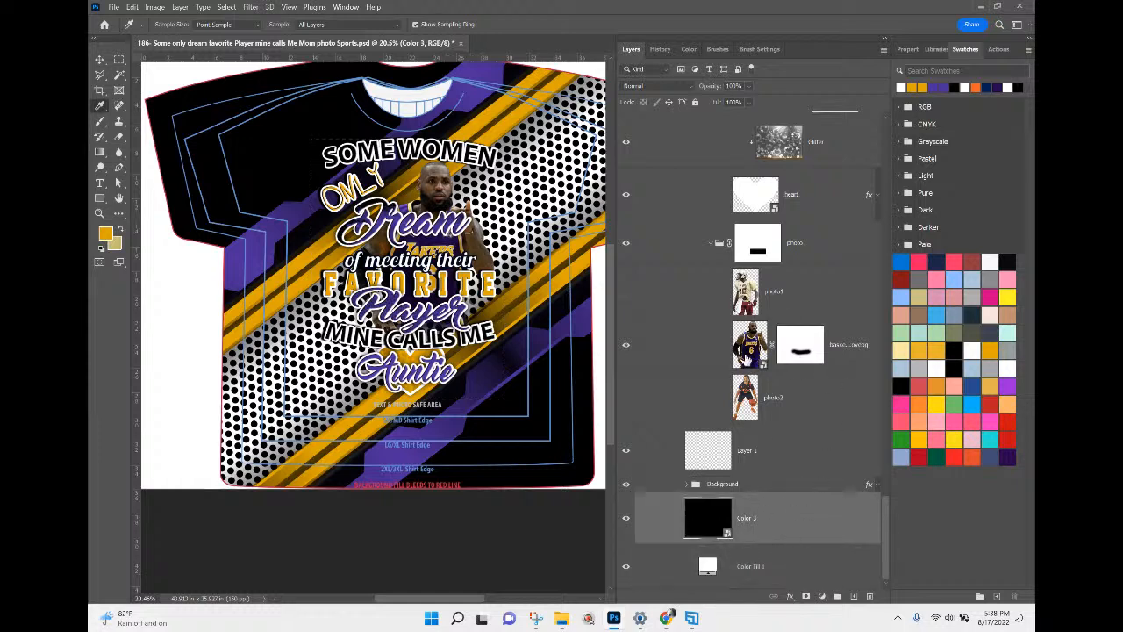
scroll(745, 360, "up", 1)
scroll(741, 360, "up", 10)
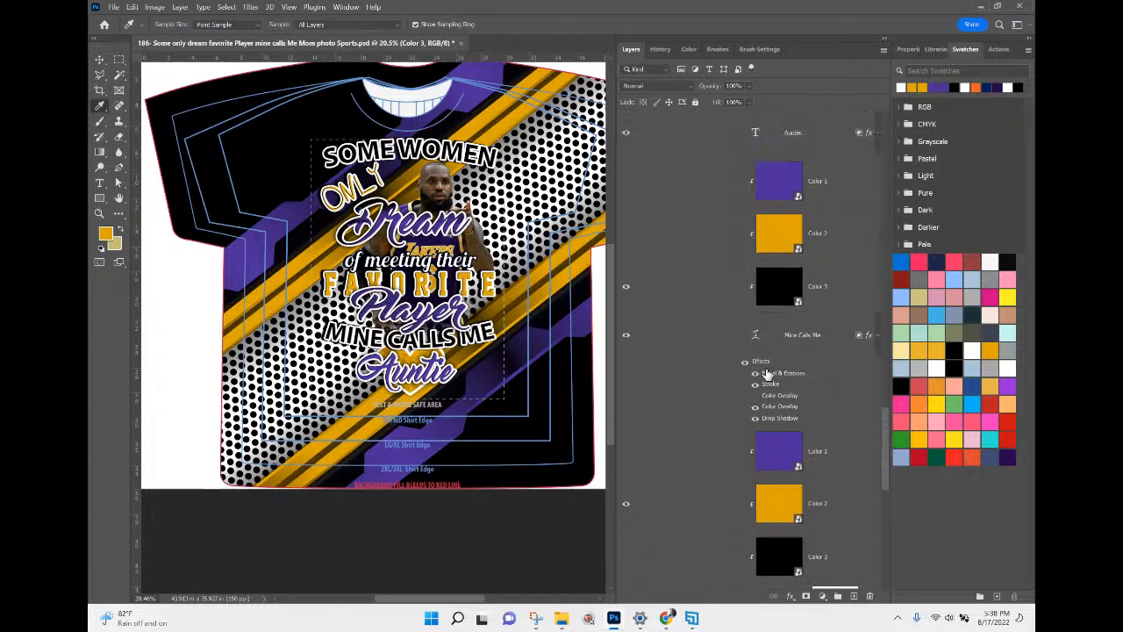
left_click(99, 61)
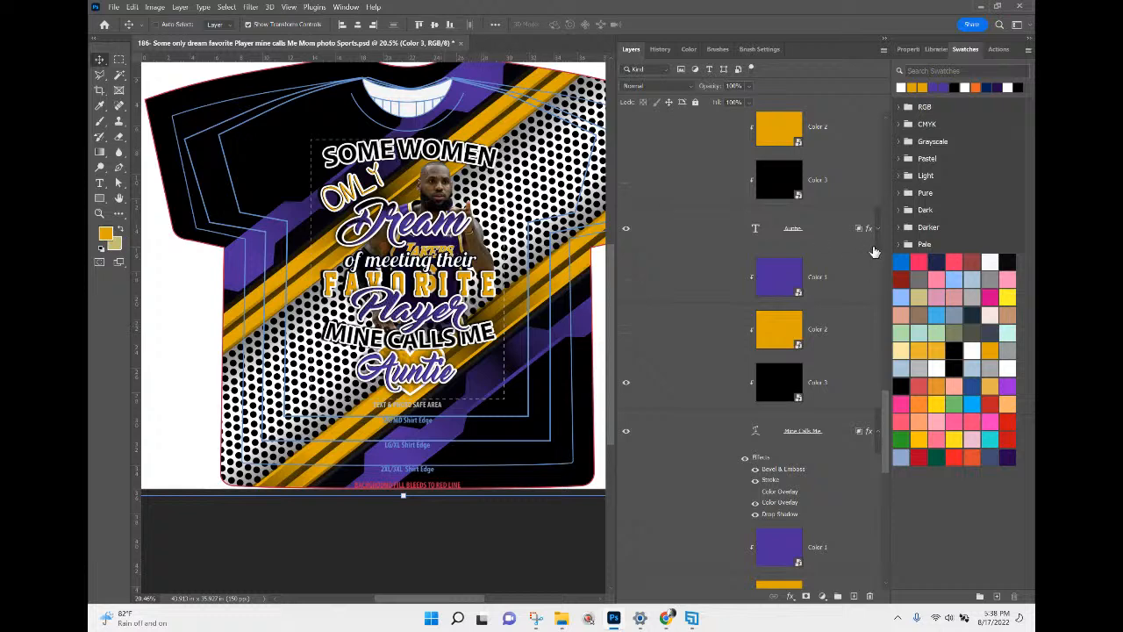
scroll(882, 455, "up", 10)
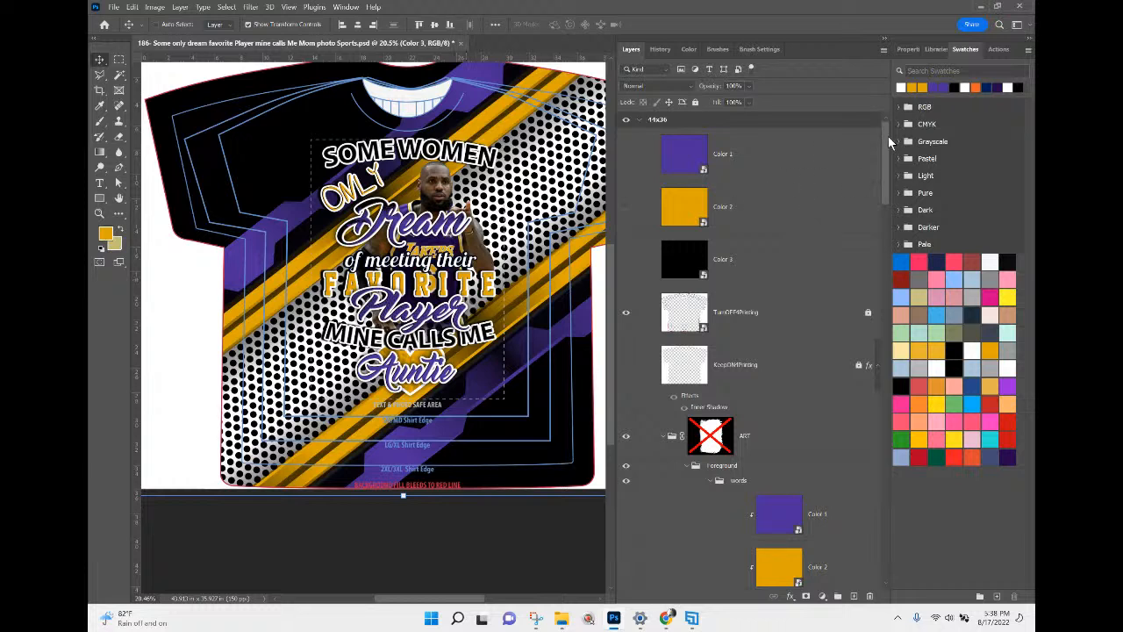
left_click_drag(886, 145, 884, 138)
left_click(698, 490)
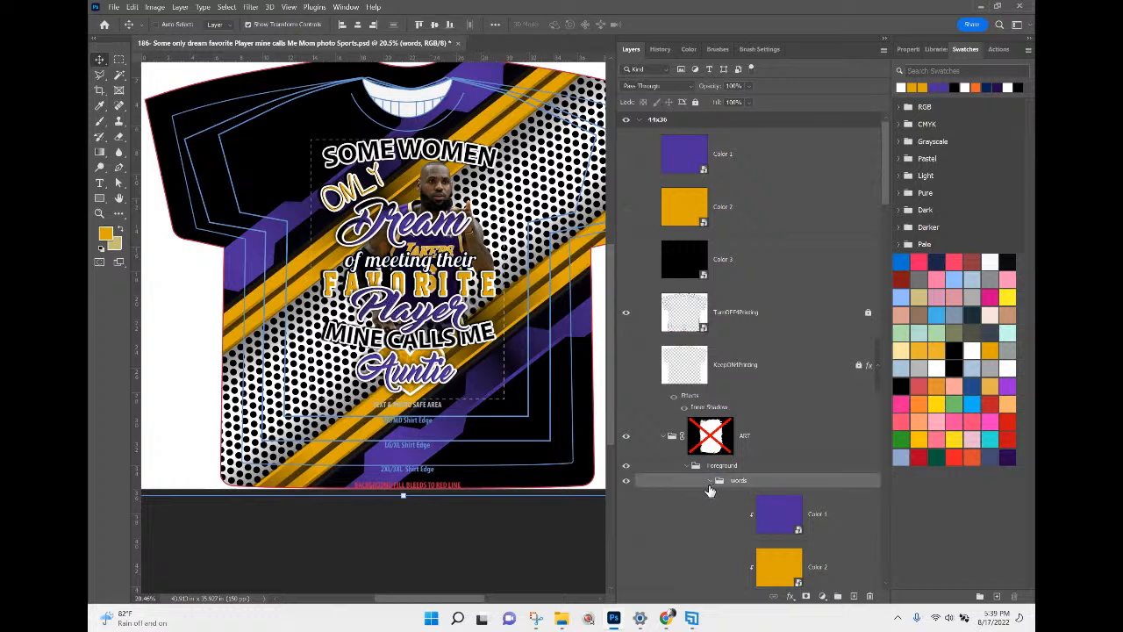
left_click(710, 482)
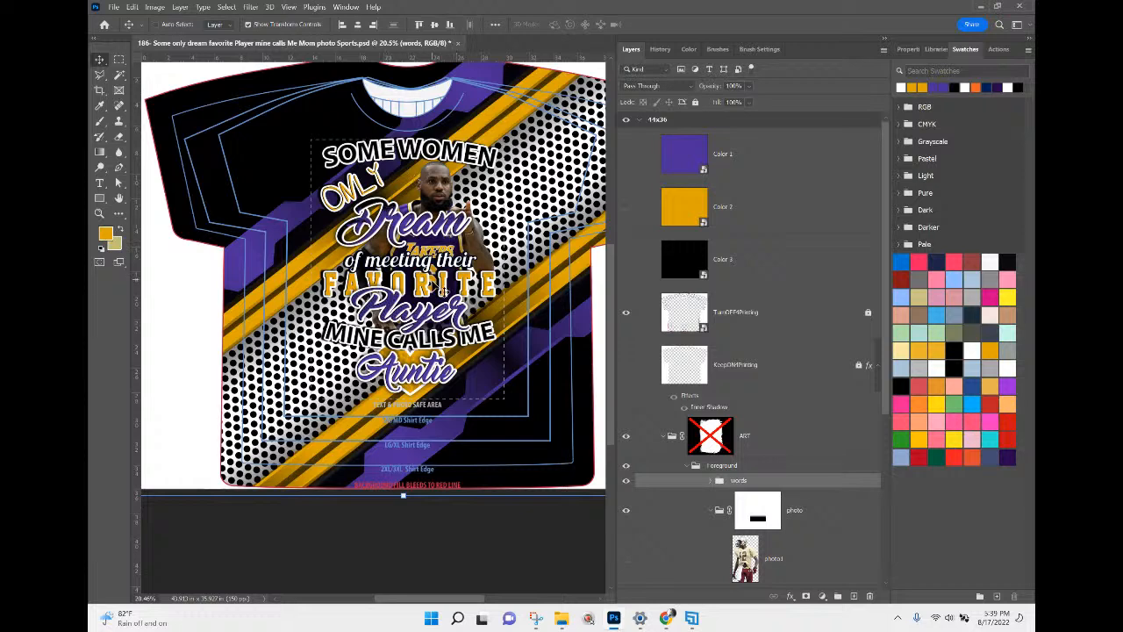
Step: Duplicate the words group under the same name in the current document and hide the original group
scroll(440, 289, "down", 2)
right_click(740, 483)
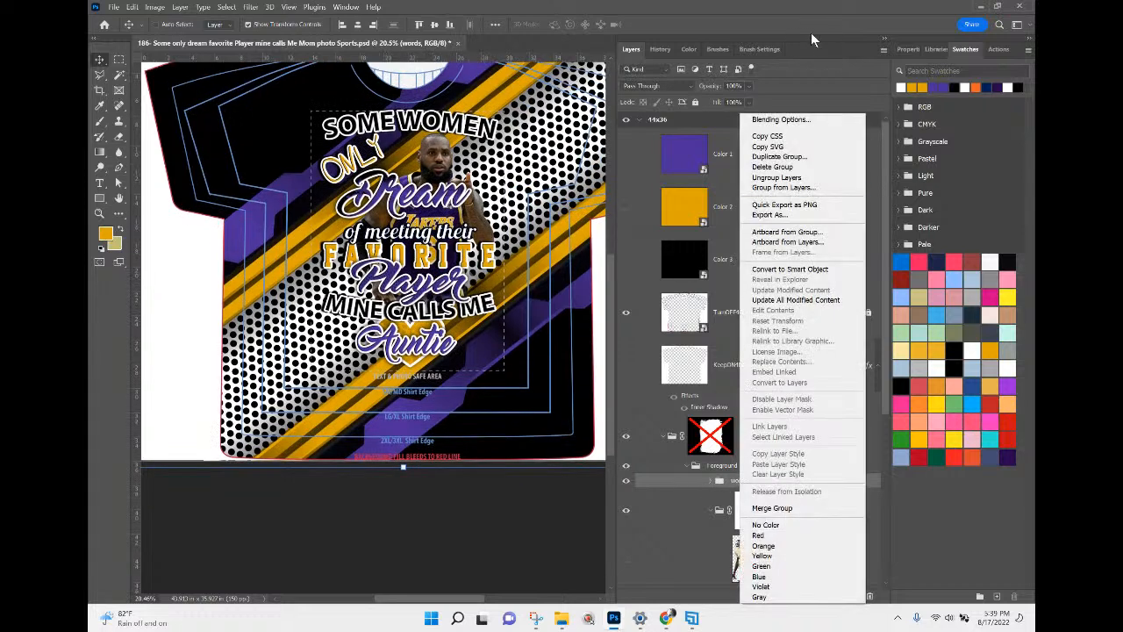
left_click(776, 157)
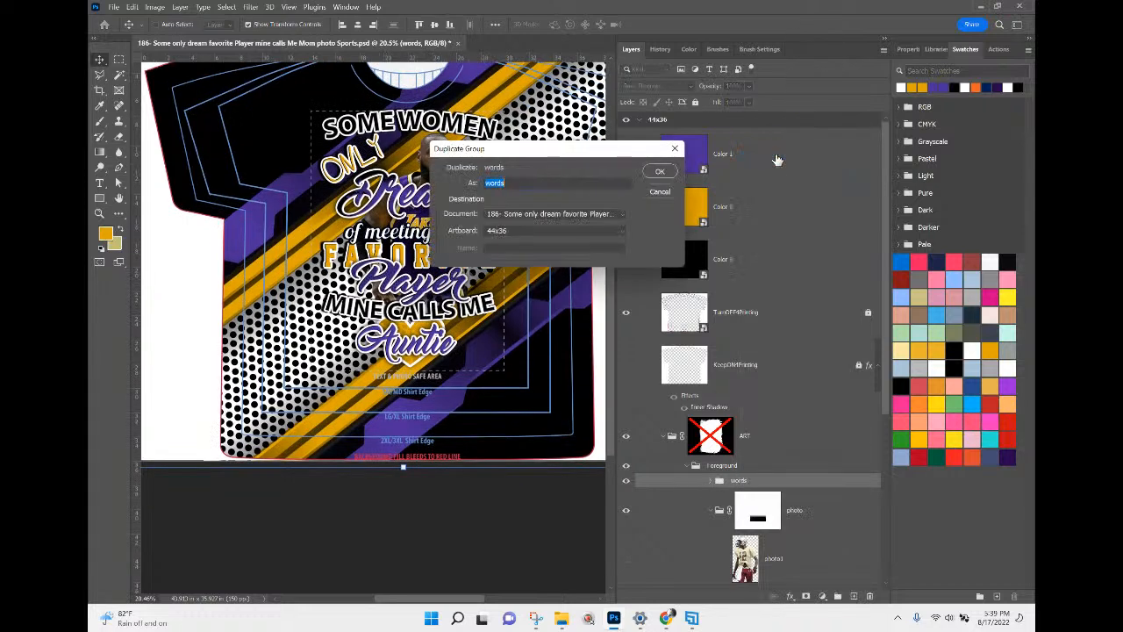
key("Return")
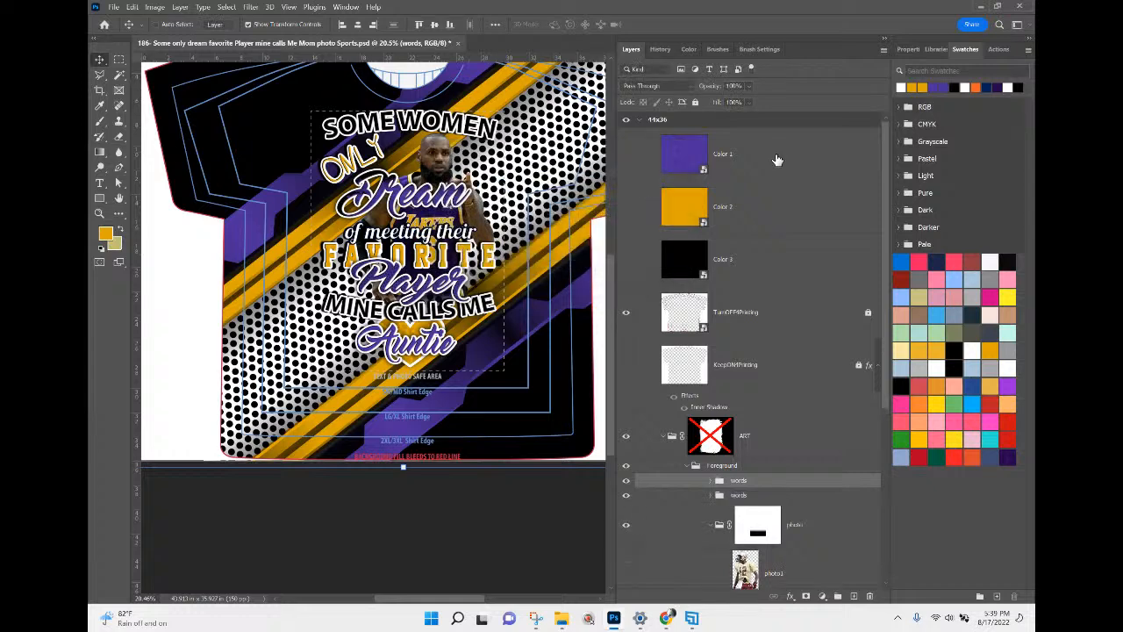
left_click(625, 495)
Step: Expand the duplicated words group and examine its text layers and clipped color layers
left_click(712, 482)
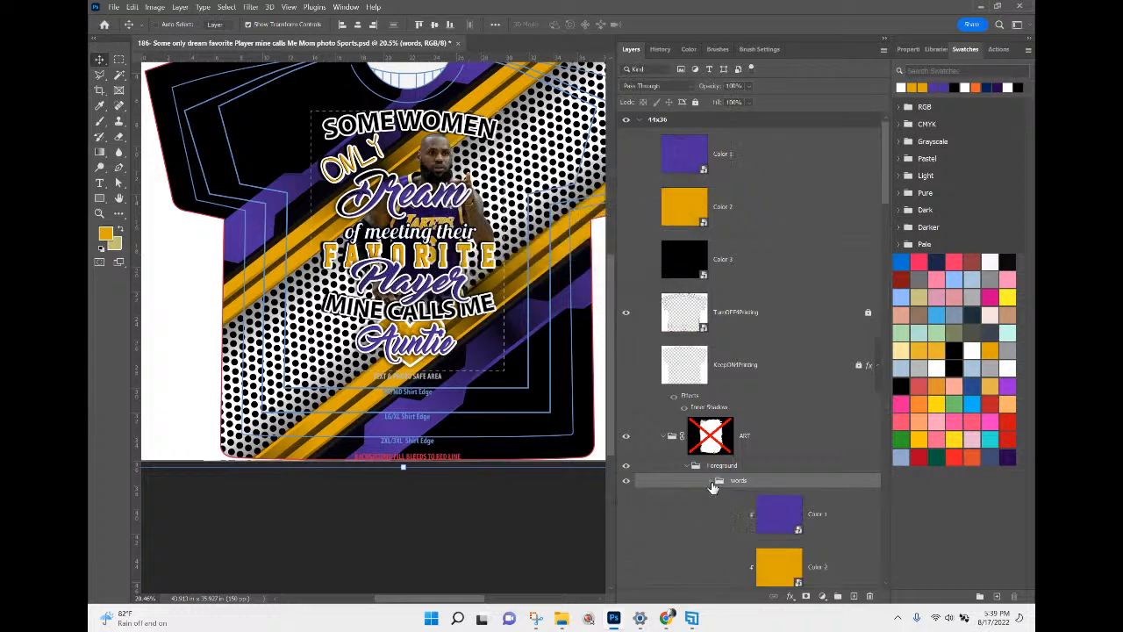
scroll(698, 497, "down", 6)
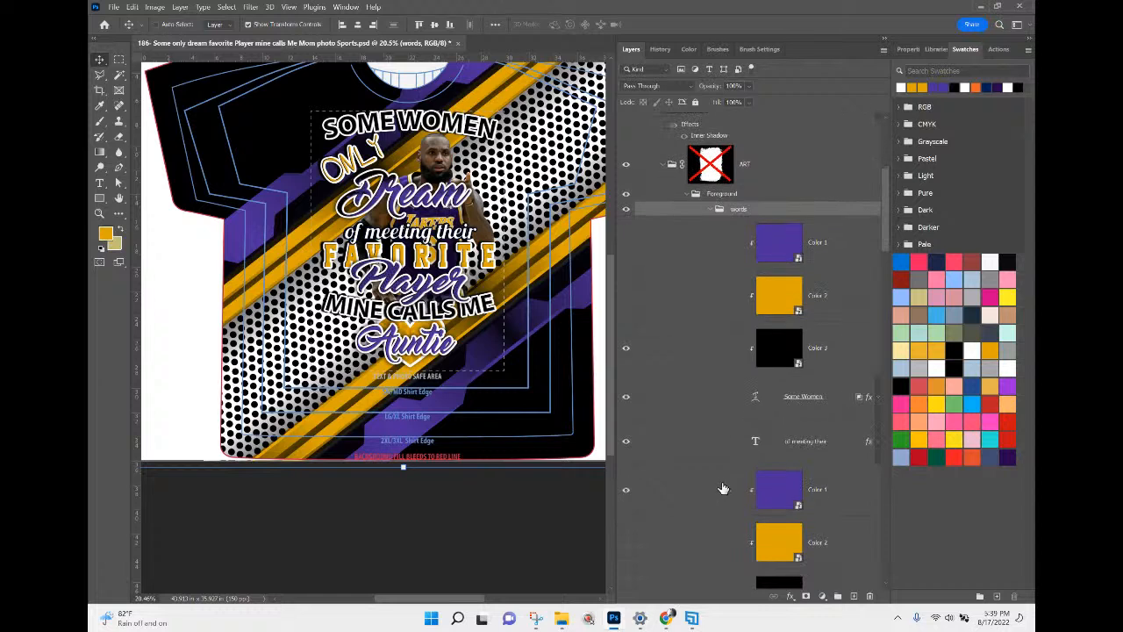
scroll(717, 481, "down", 3)
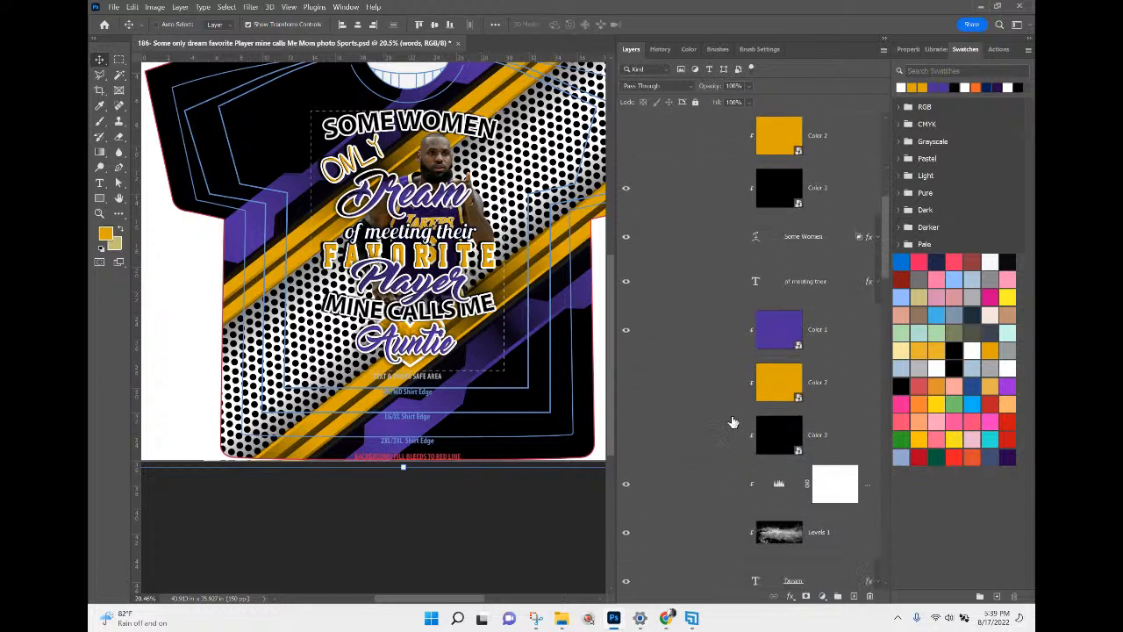
scroll(823, 271, "down", 1)
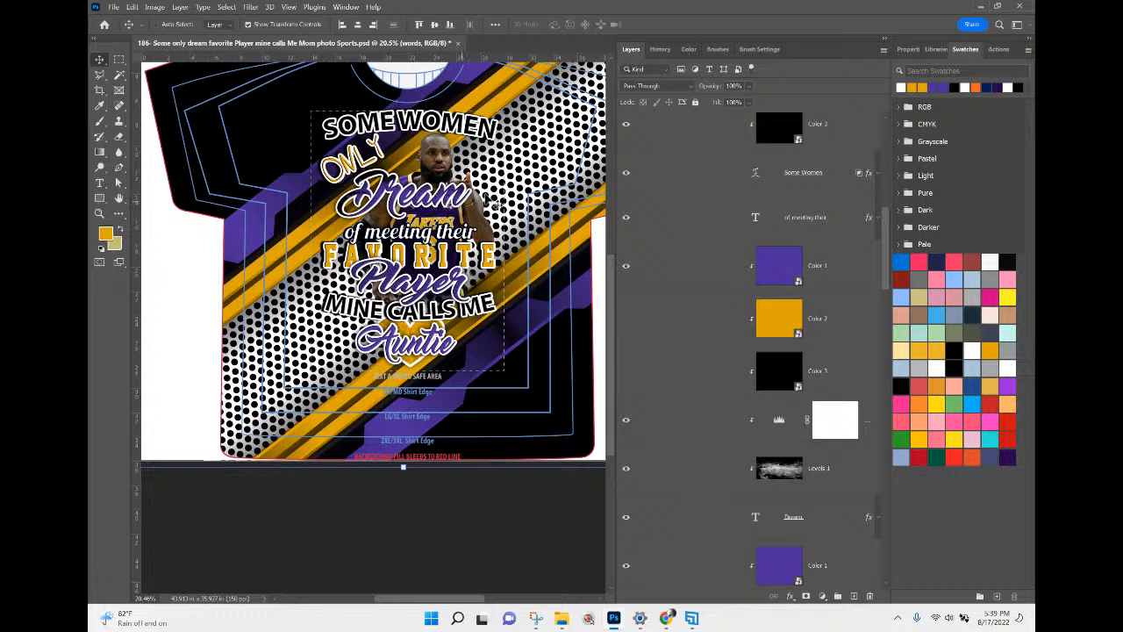
scroll(837, 216, "up", 3)
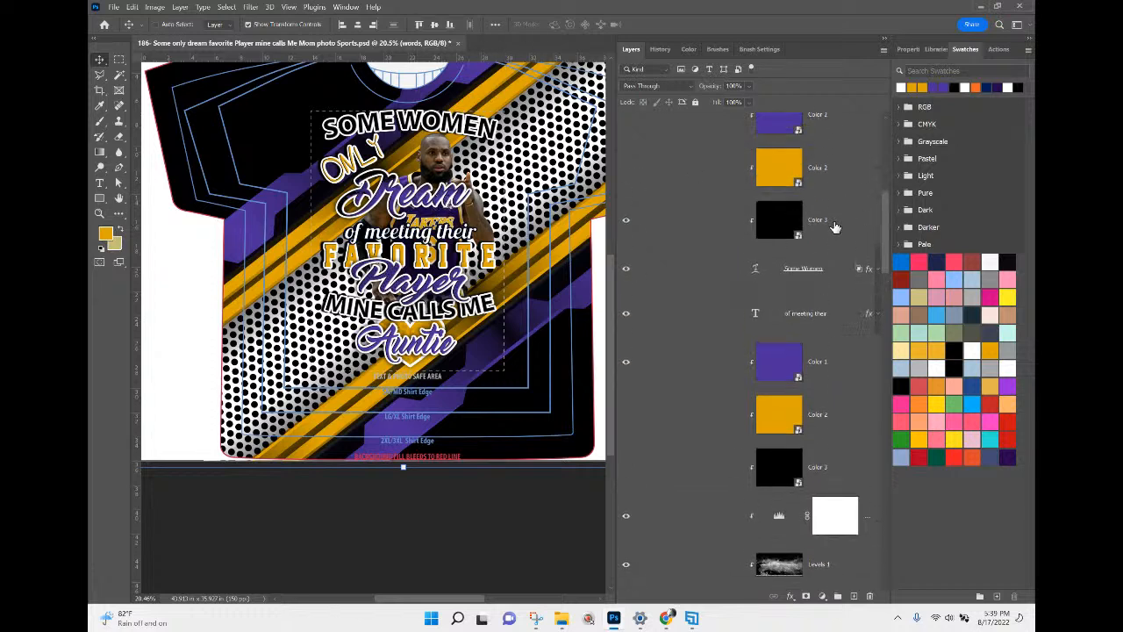
scroll(835, 228, "up", 2)
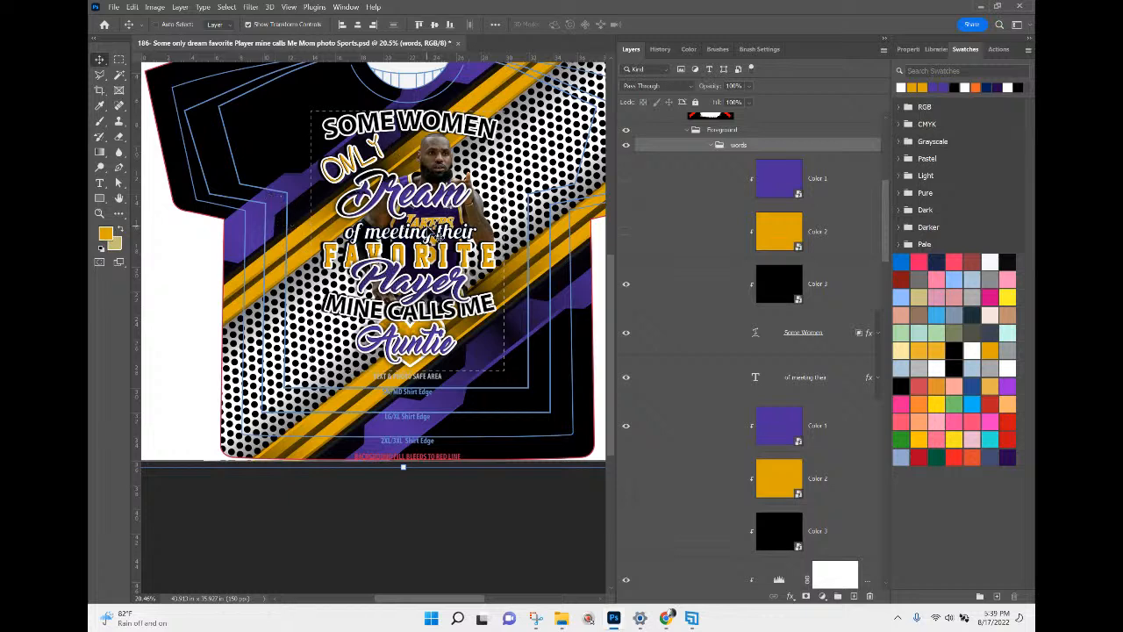
Step: Collapse and remove the duplicated words group, keeping only the original words group
left_click(710, 146)
key("Delete")
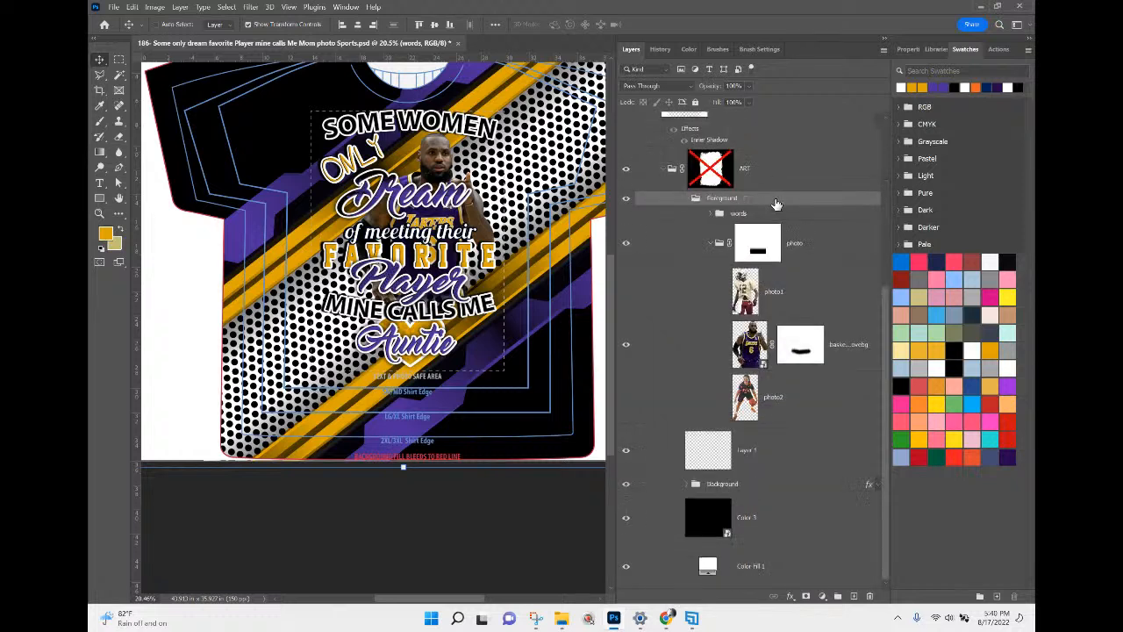
key("ctrl+z")
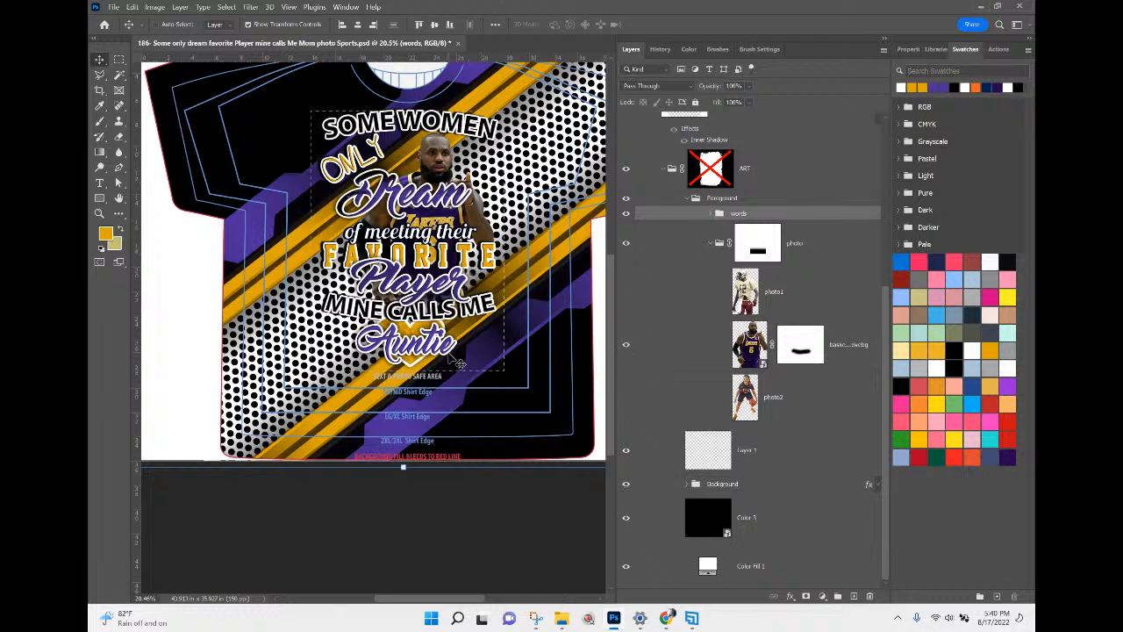
Step: Temporarily enable the ART group's layer mask to preview the distressed-edge version, and disable it again
left_click(711, 175, "shift")
right_click(712, 174)
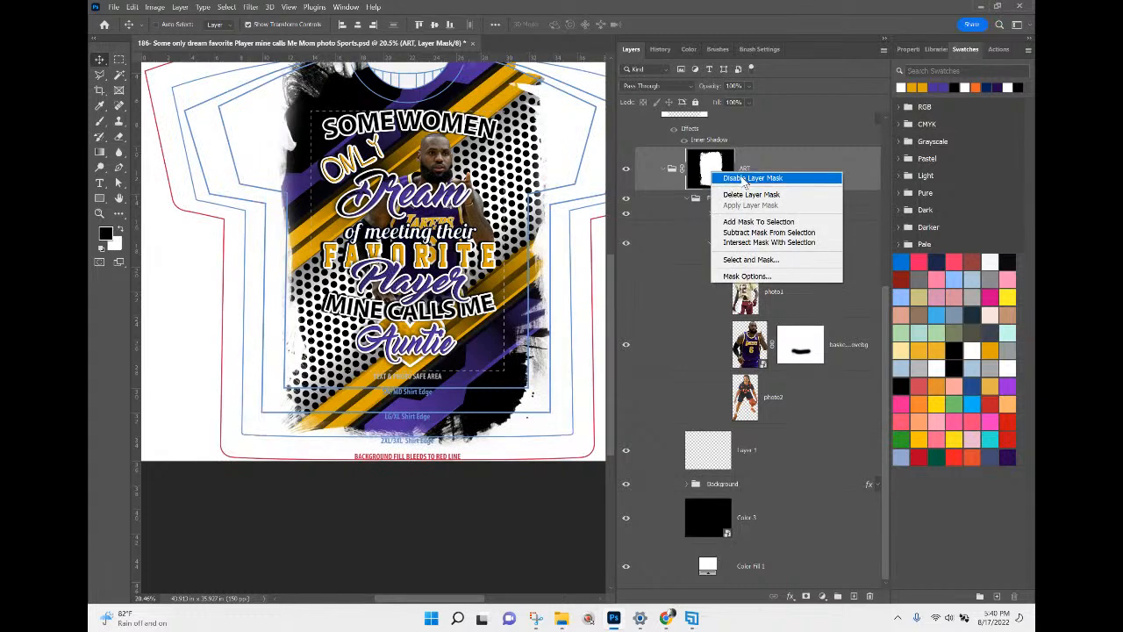
left_click(751, 177)
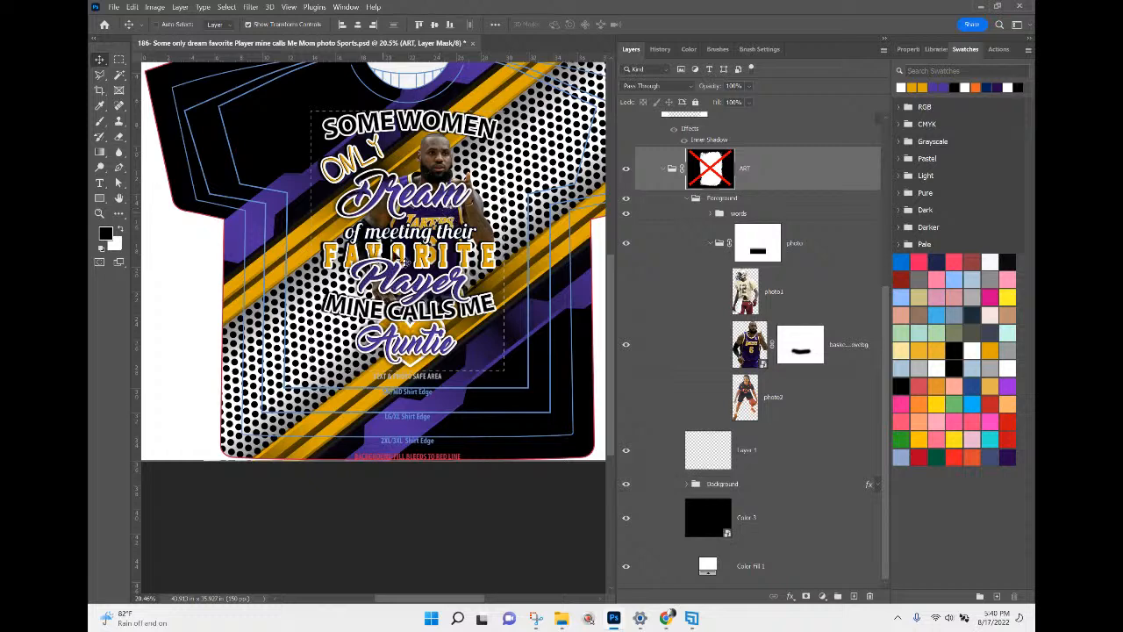
scroll(506, 307, "up", 2)
scroll(507, 309, "up", 1)
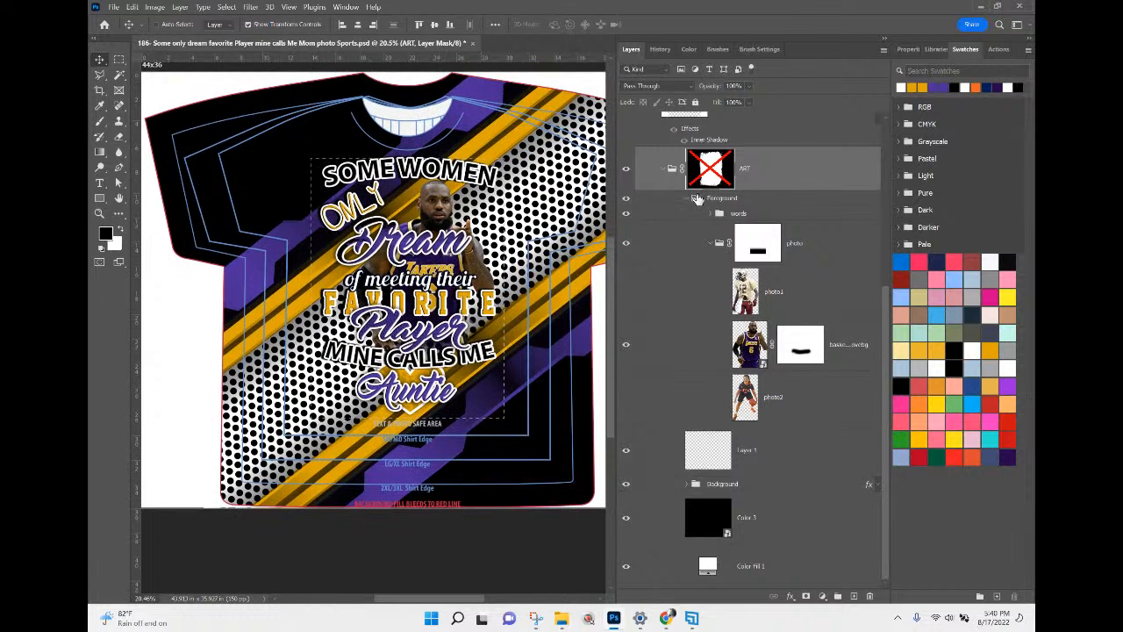
Step: Enable the ART group's layer mask and quick-export the group as a PNG named ART-13x19 in the 186 folder
left_click(712, 173, "shift")
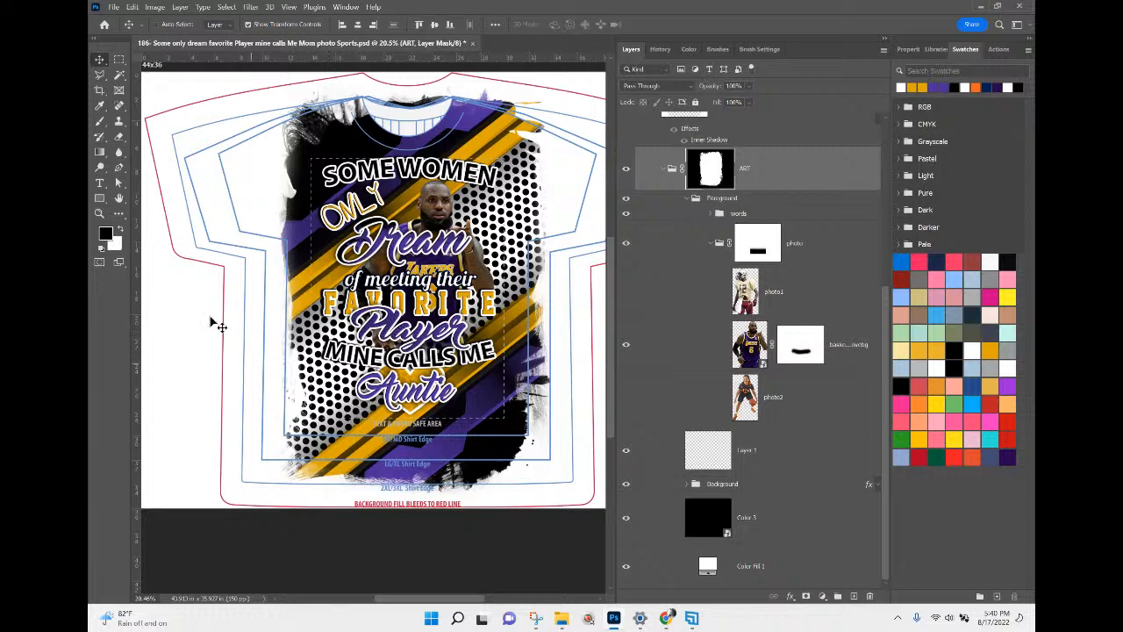
right_click(791, 176)
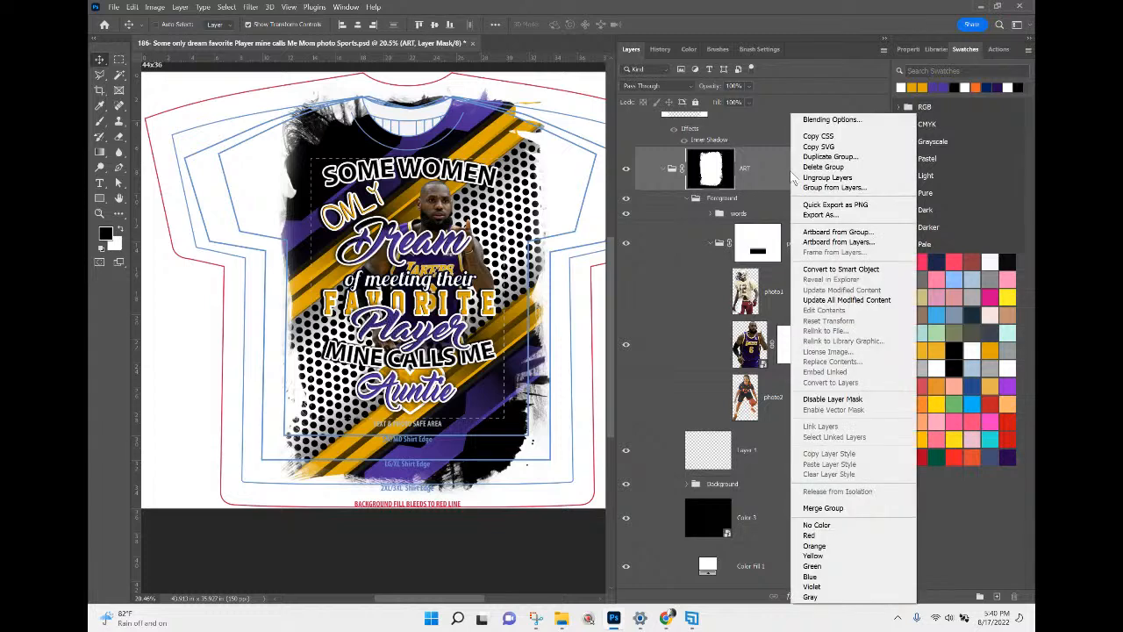
left_click(848, 205)
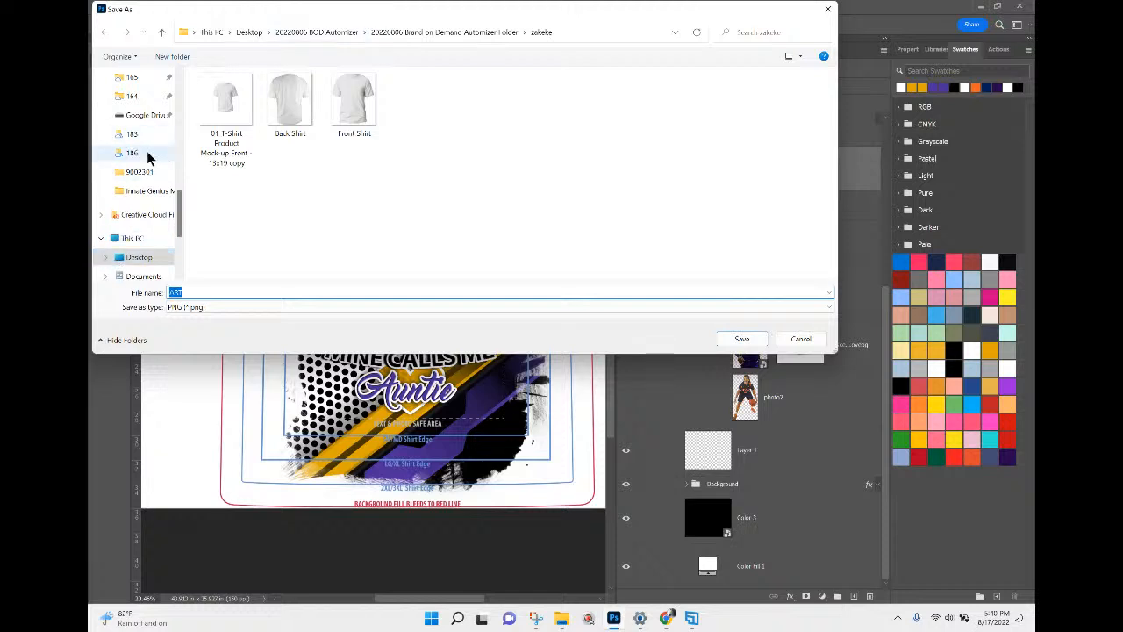
left_click(140, 153)
double_click(221, 291)
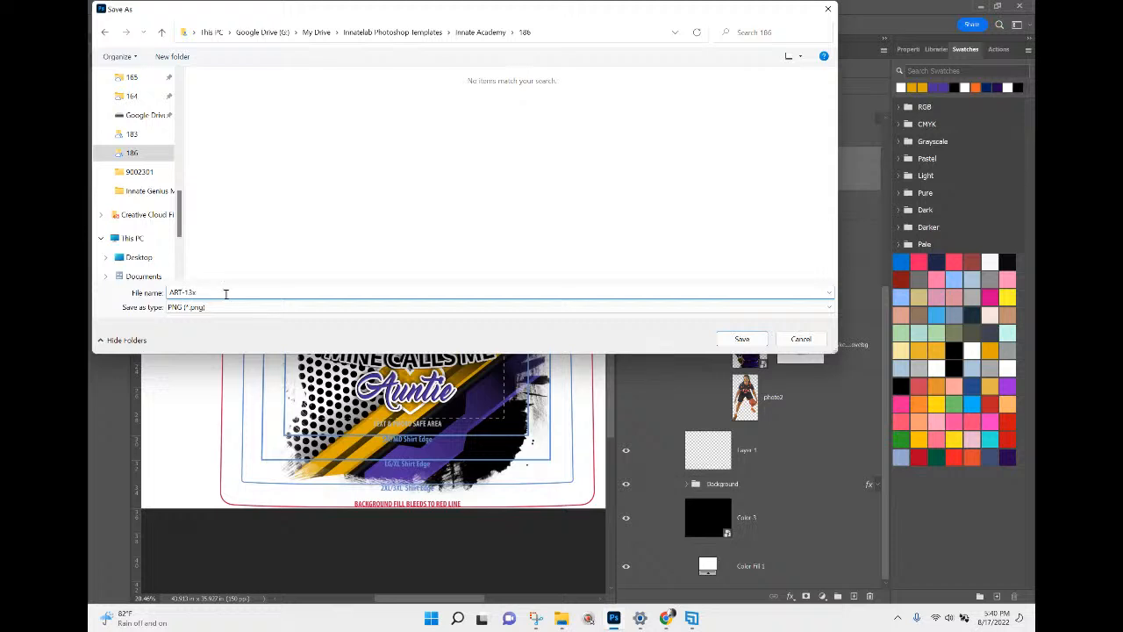
left_click(741, 339)
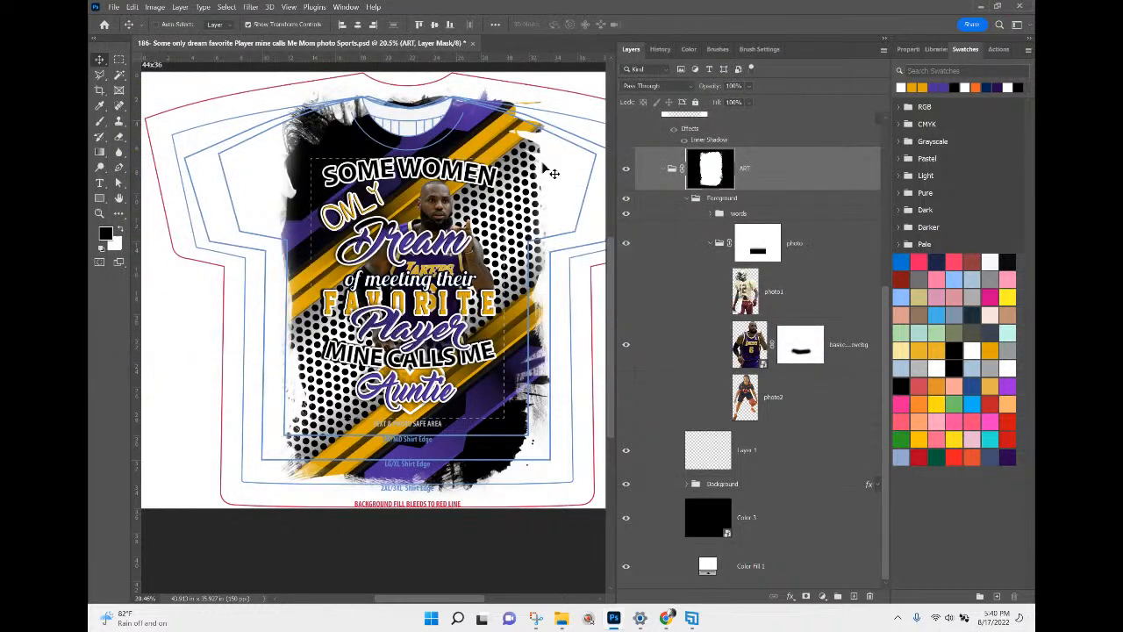
Step: Disable the ART group's layer mask and quick-export the full-shirt group as a PNG named ART in the 186 folder
right_click(766, 176)
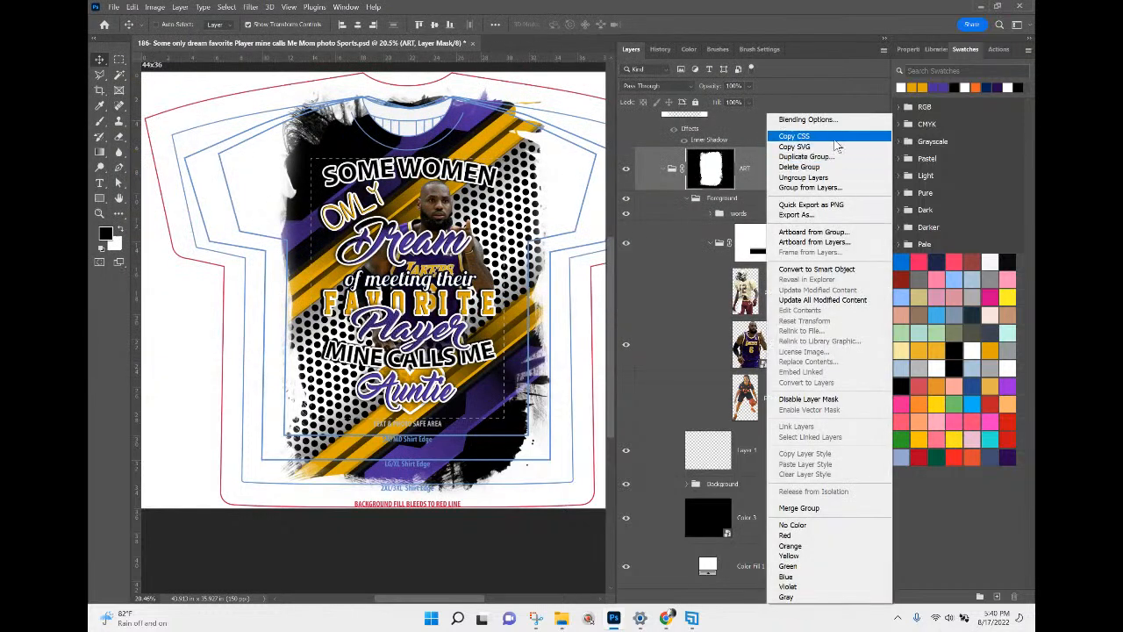
left_click(729, 178)
right_click(728, 176)
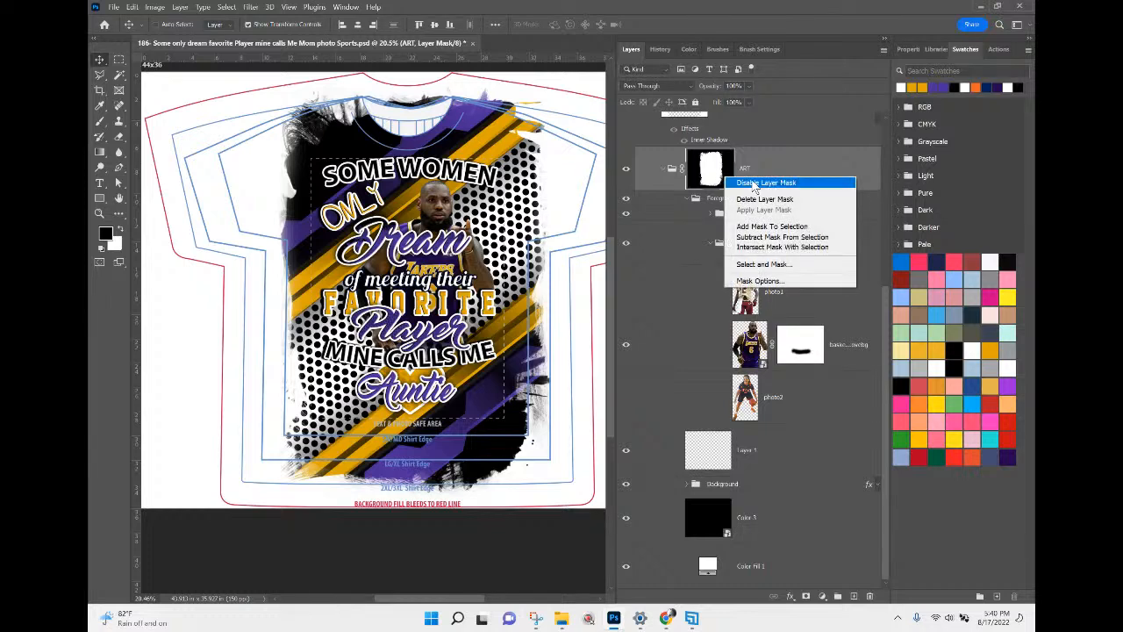
left_click(753, 184)
right_click(752, 193)
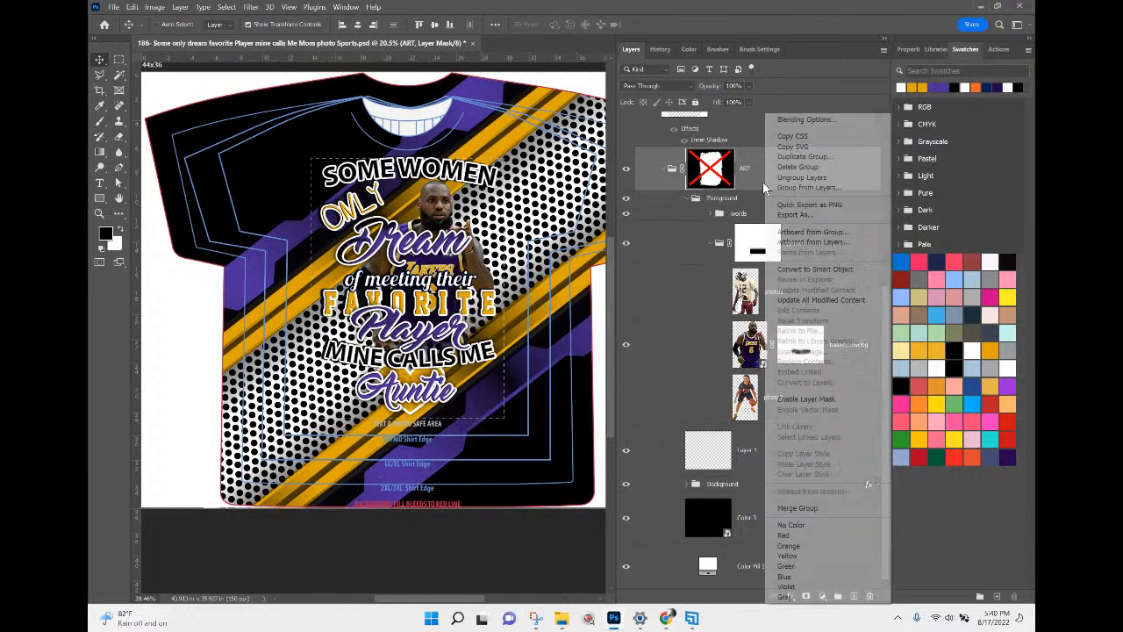
left_click(794, 204)
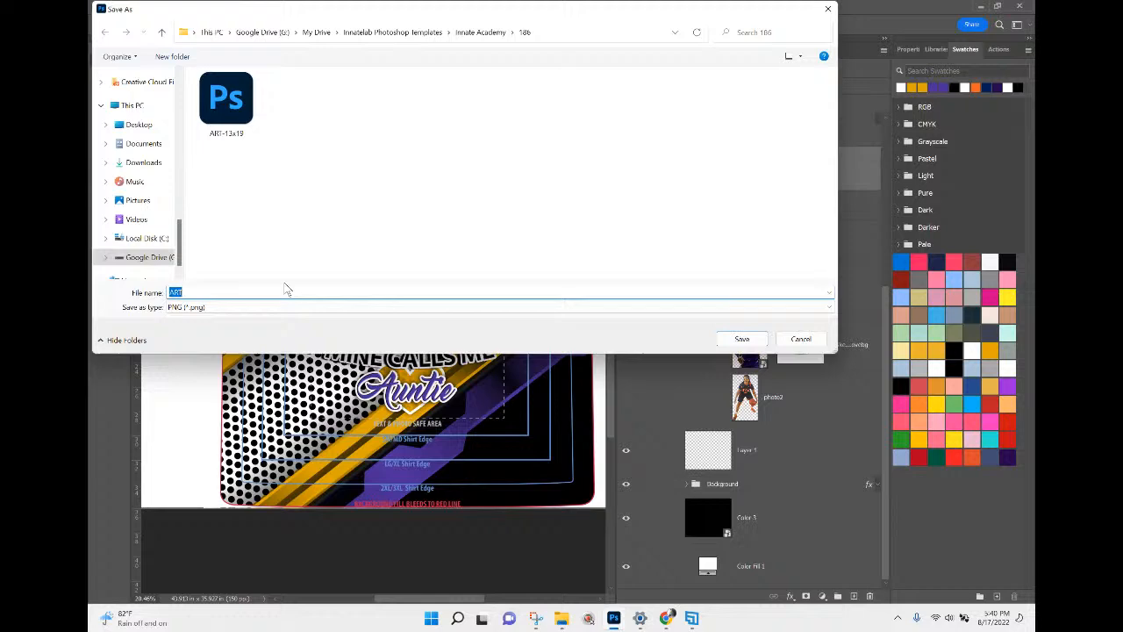
left_click(201, 292)
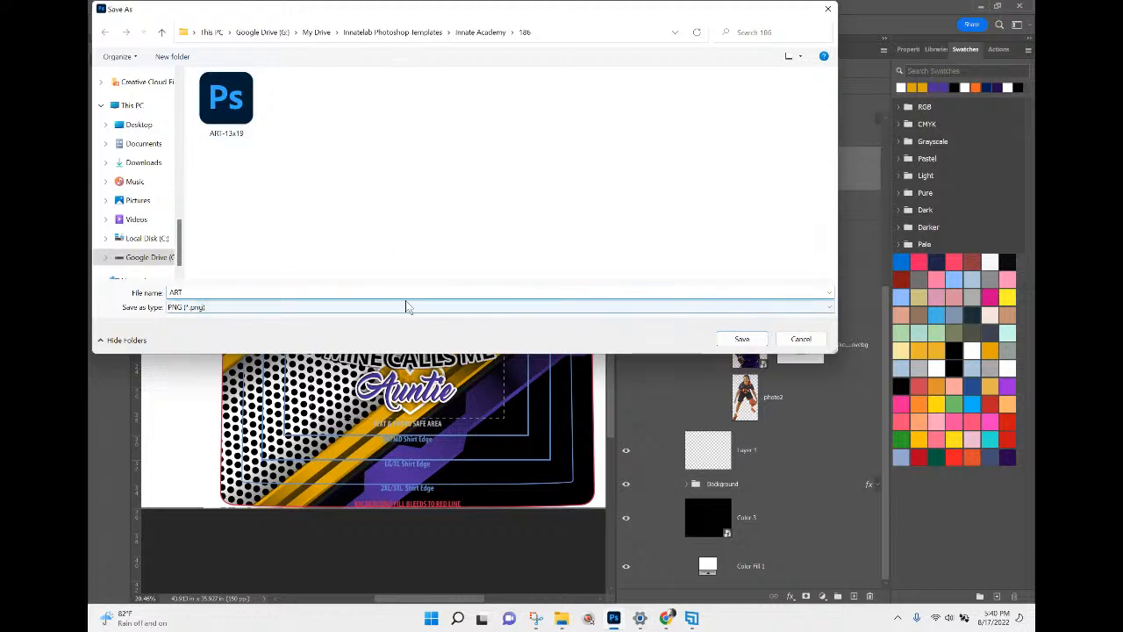
left_click(742, 339)
Step: Switch to File Explorer, open the 186 folder, preview the ART-13x19 export and select it together with ART
mouse_move(566, 619)
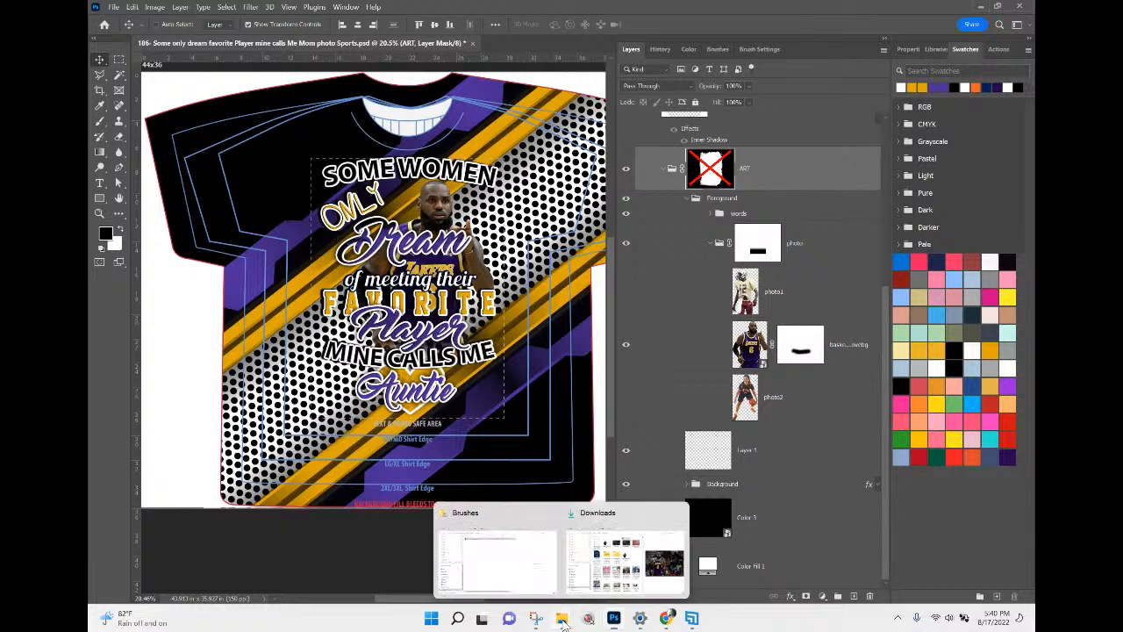
left_click(586, 572)
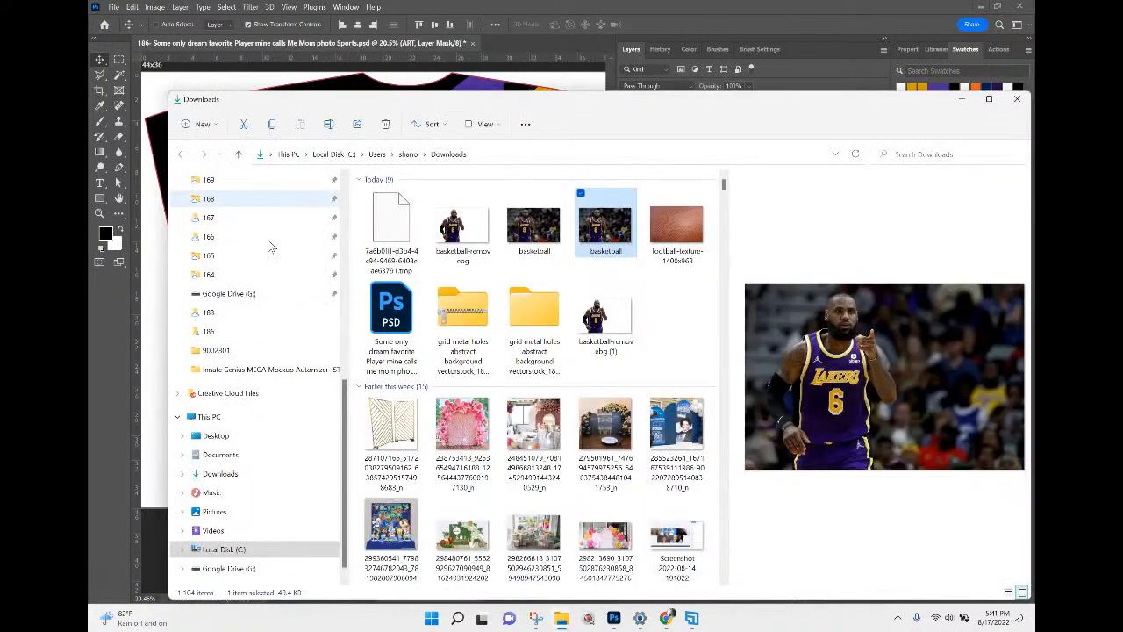
left_click(237, 330)
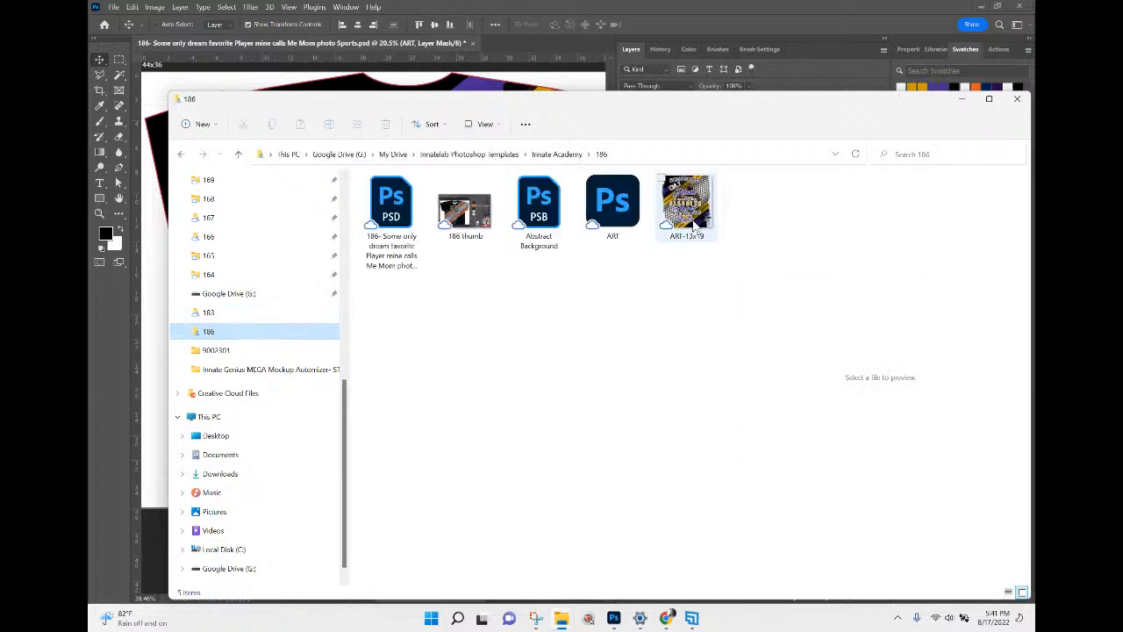
left_click(693, 224)
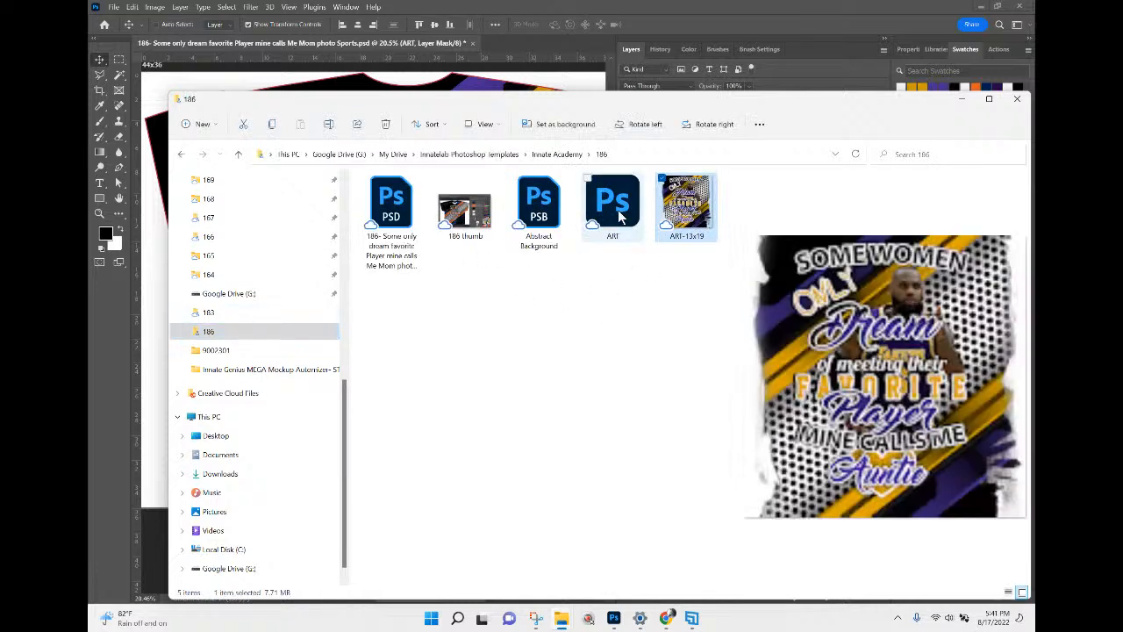
left_click(620, 220, "ctrl")
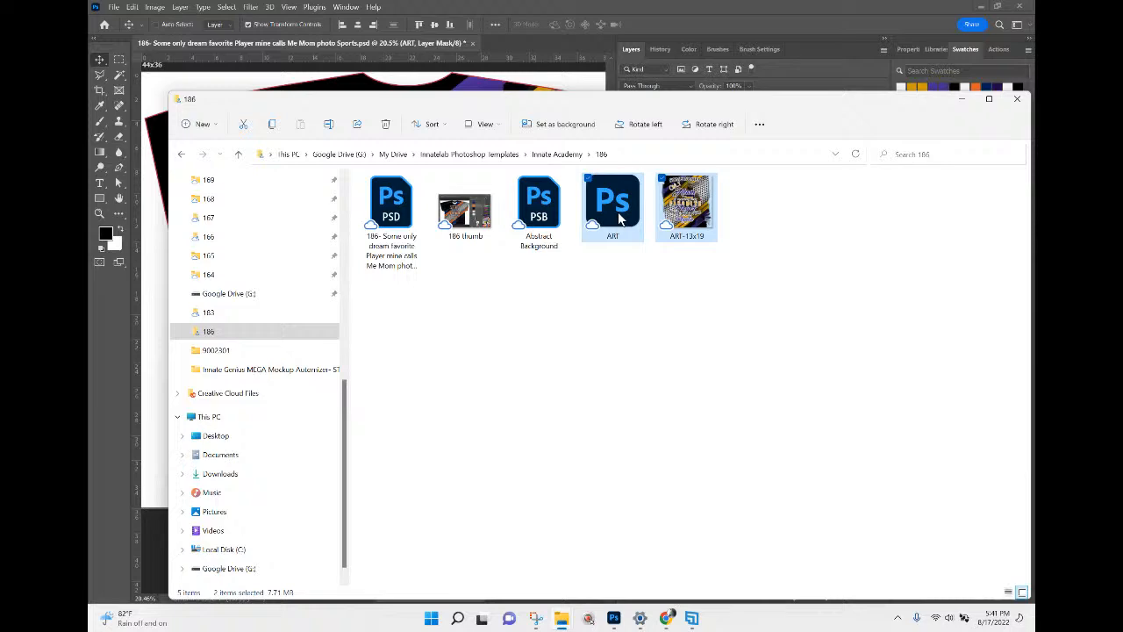
Step: Open the selected ART and ART-13x19 PNGs in Photoshop and resize ART-13x19 to a width of 13 inches
double_click(619, 218)
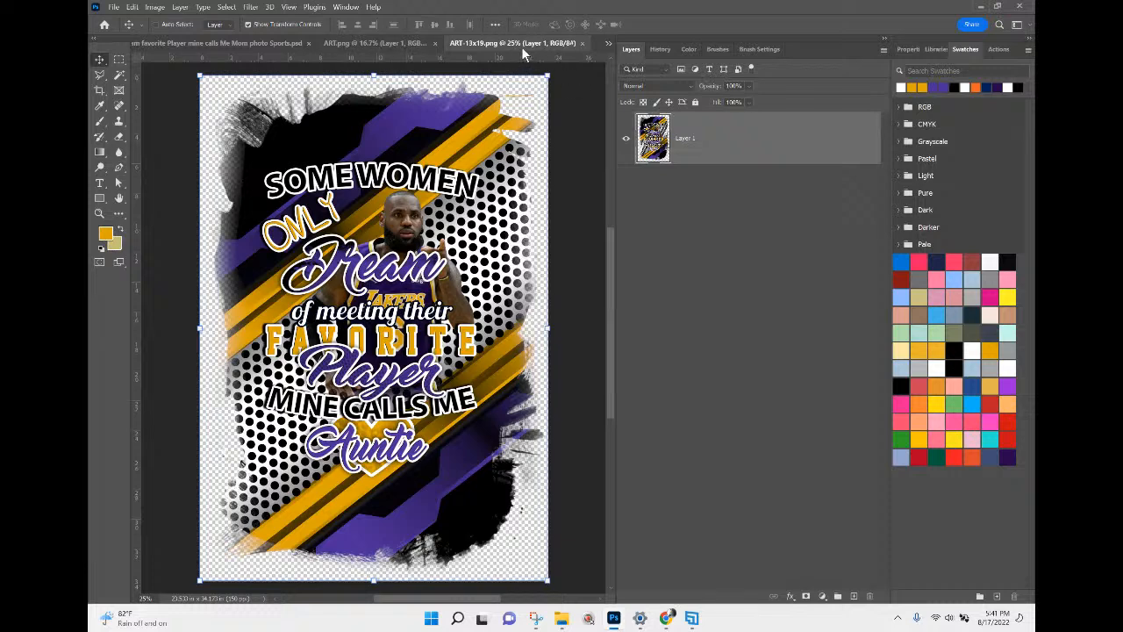
left_click(155, 7)
left_click(174, 88)
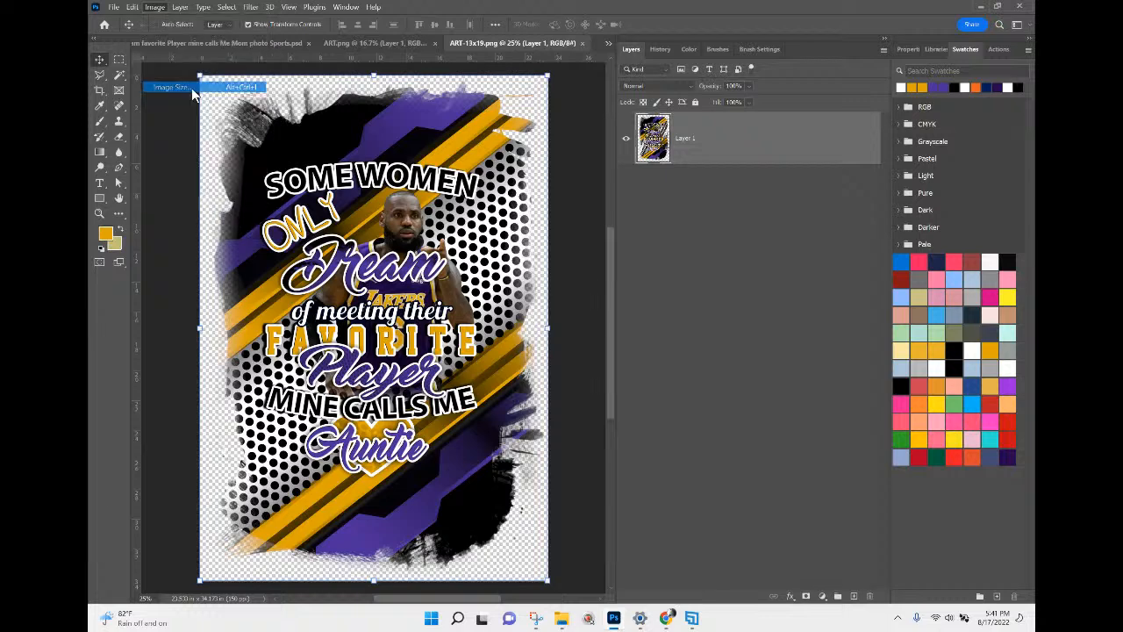
left_click(683, 195)
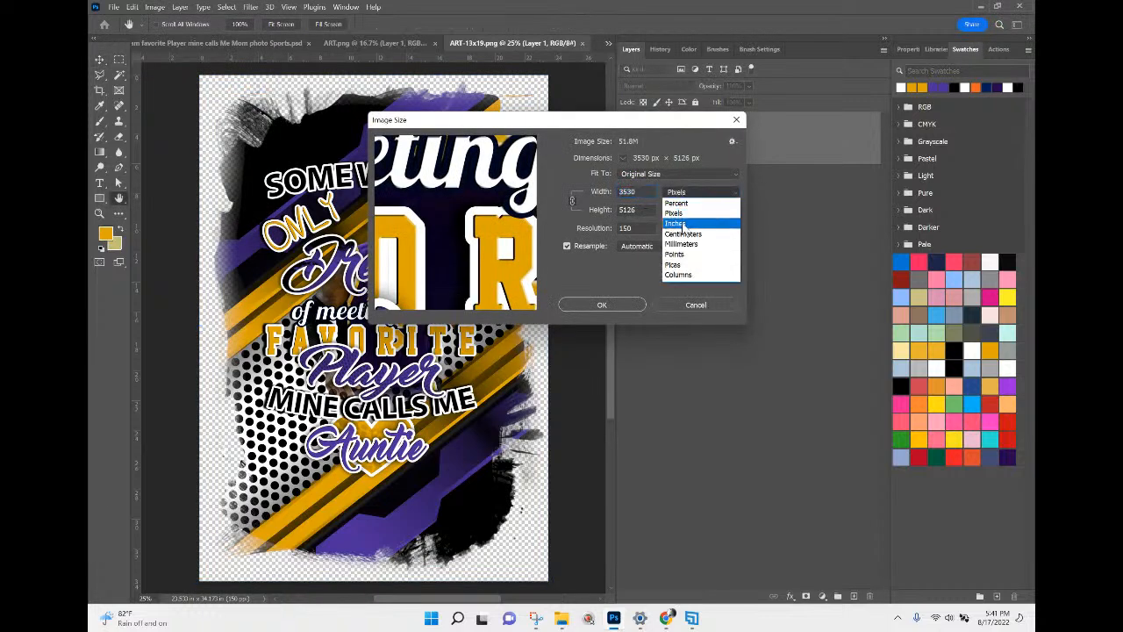
left_click(685, 217)
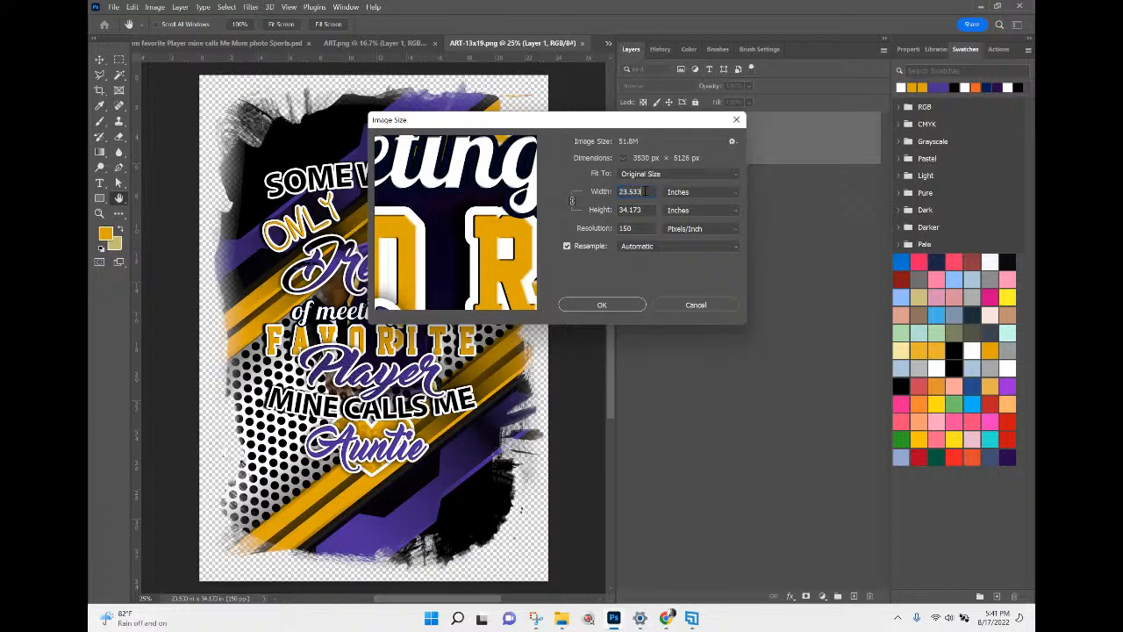
type("12")
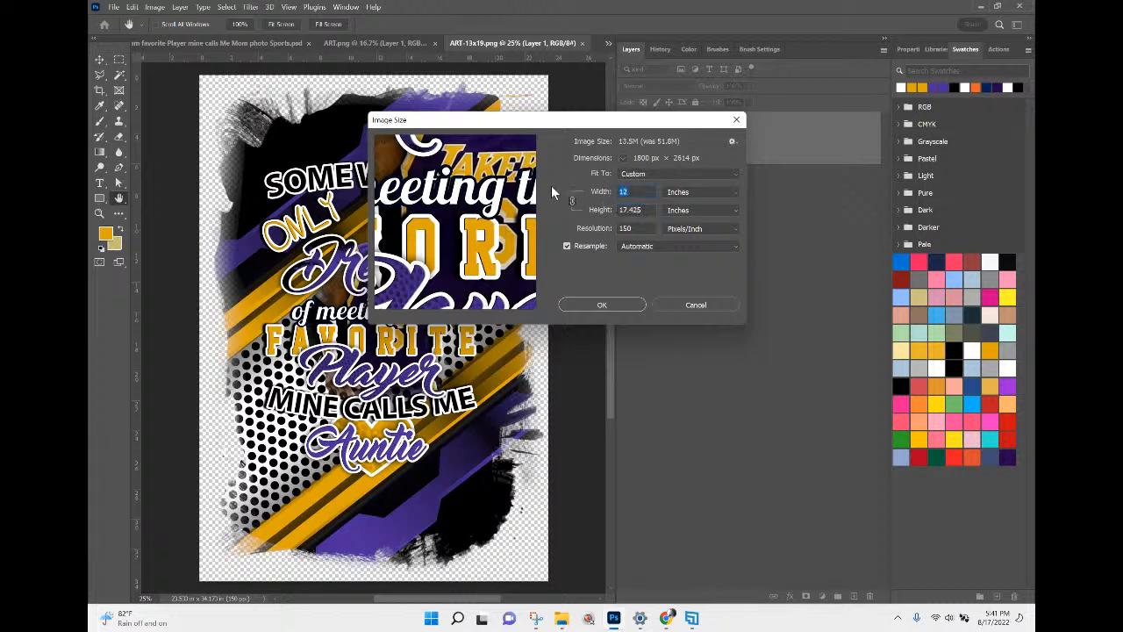
type("13")
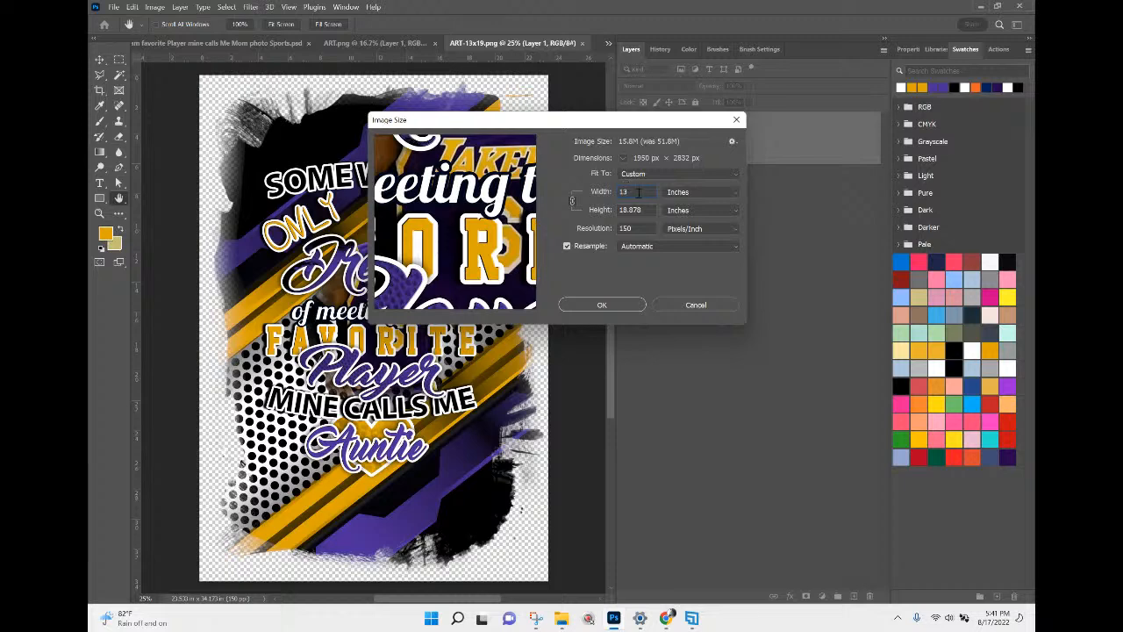
left_click(620, 305)
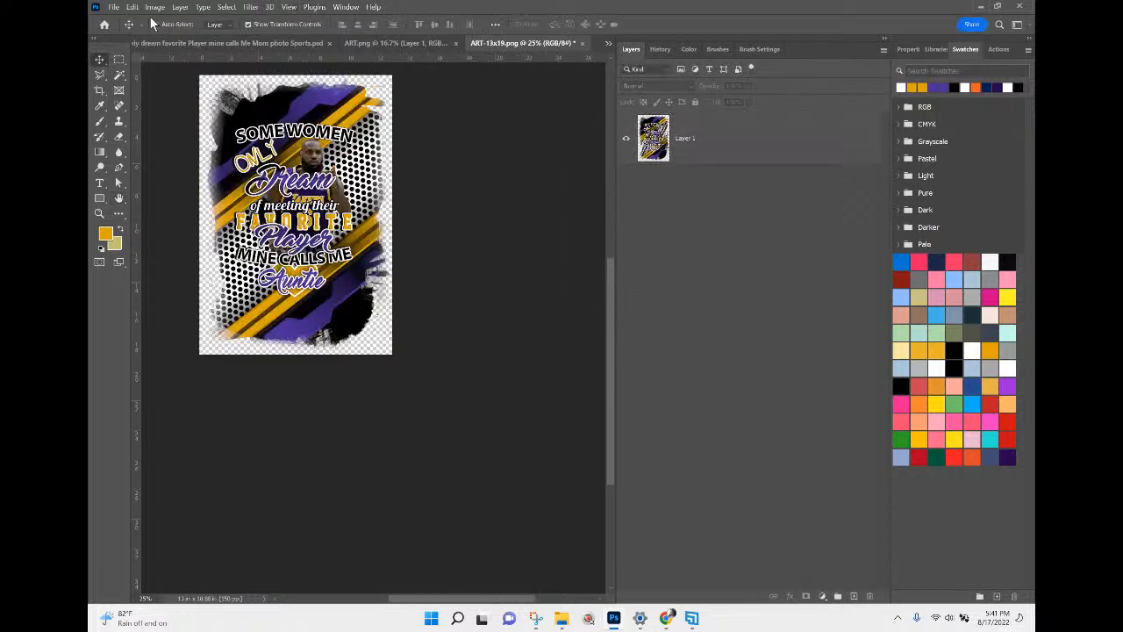
Step: Save and close the resized ART-13x19 image and return to the shirt template document
key("ctrl+0")
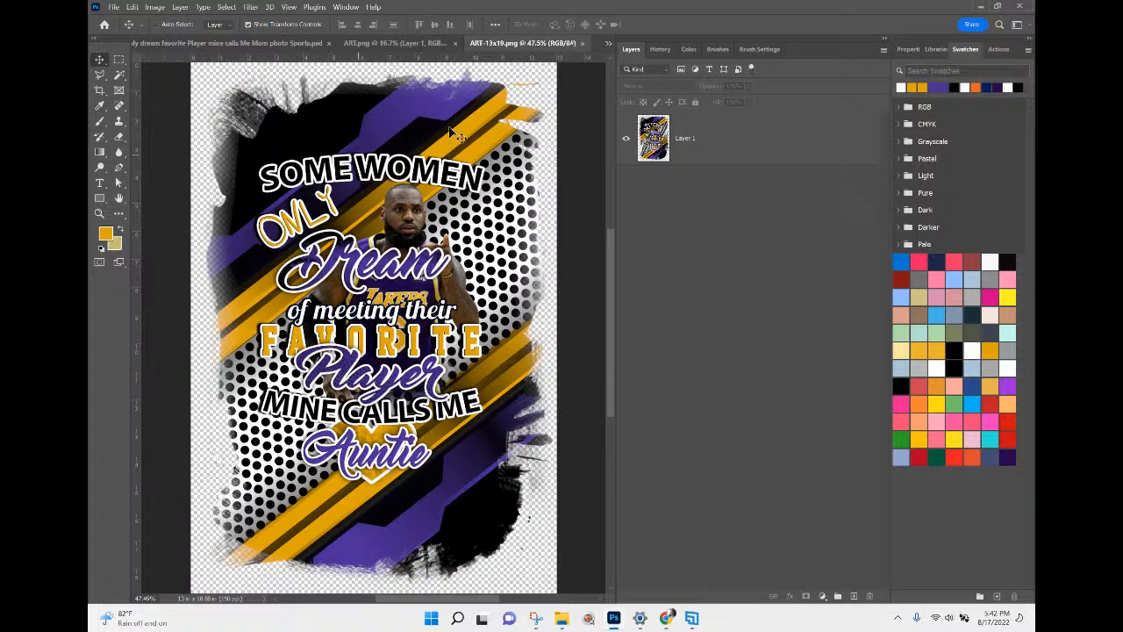
left_click(581, 44)
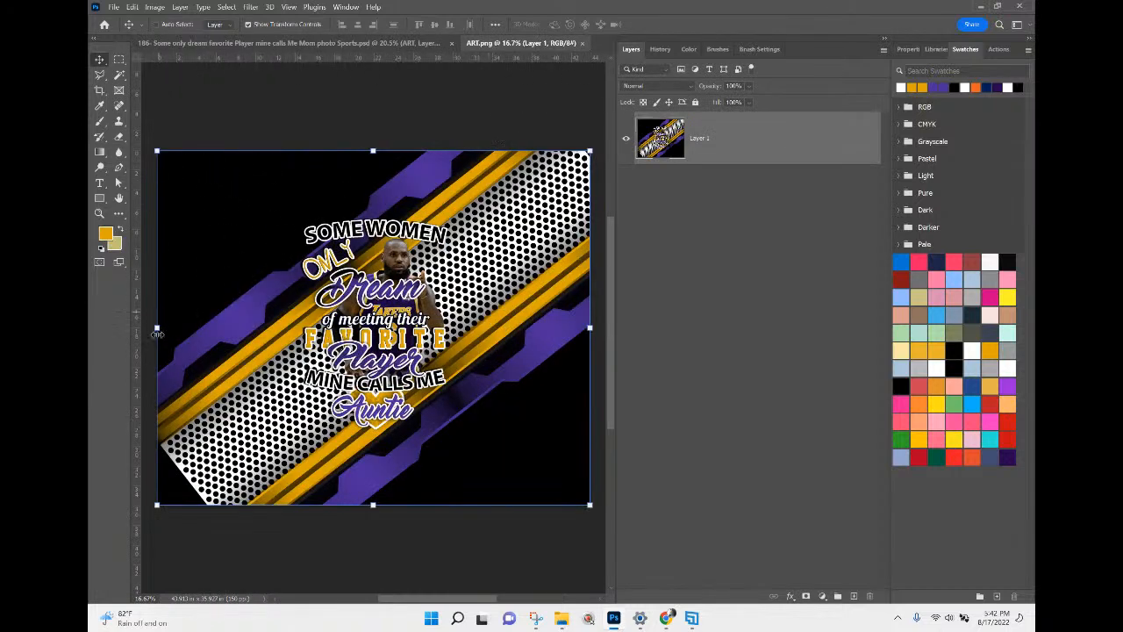
left_click(261, 46)
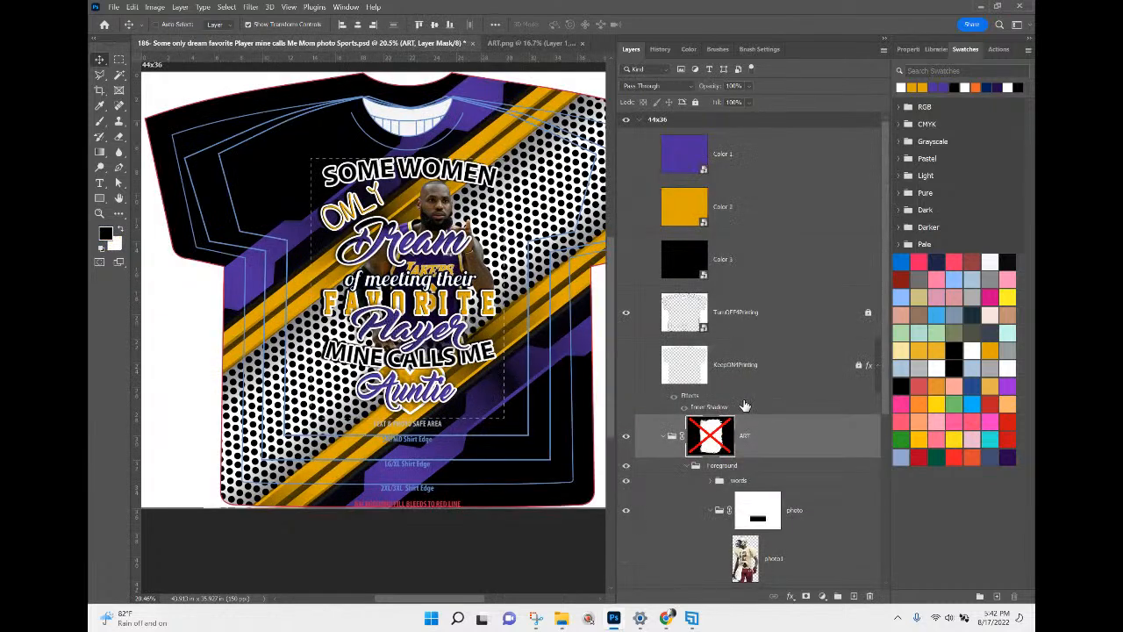
Step: Compare the exported ART image with the template's TurnOFF4Printing, KeepON4Printing and ART layers
left_click(783, 377)
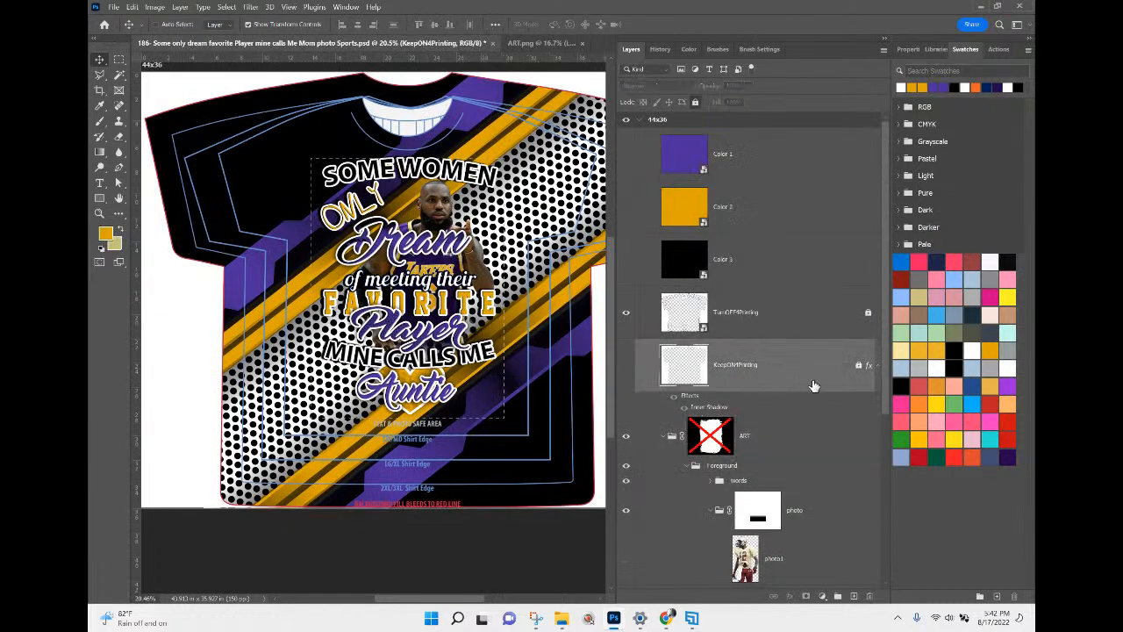
scroll(622, 316, "down", 2)
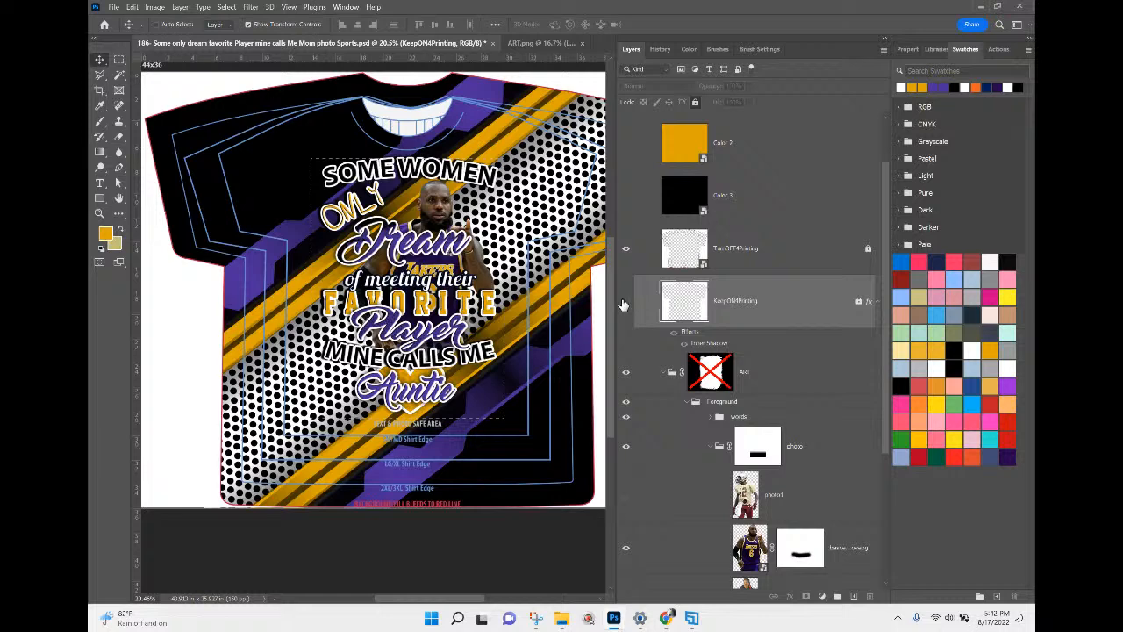
left_click(545, 41)
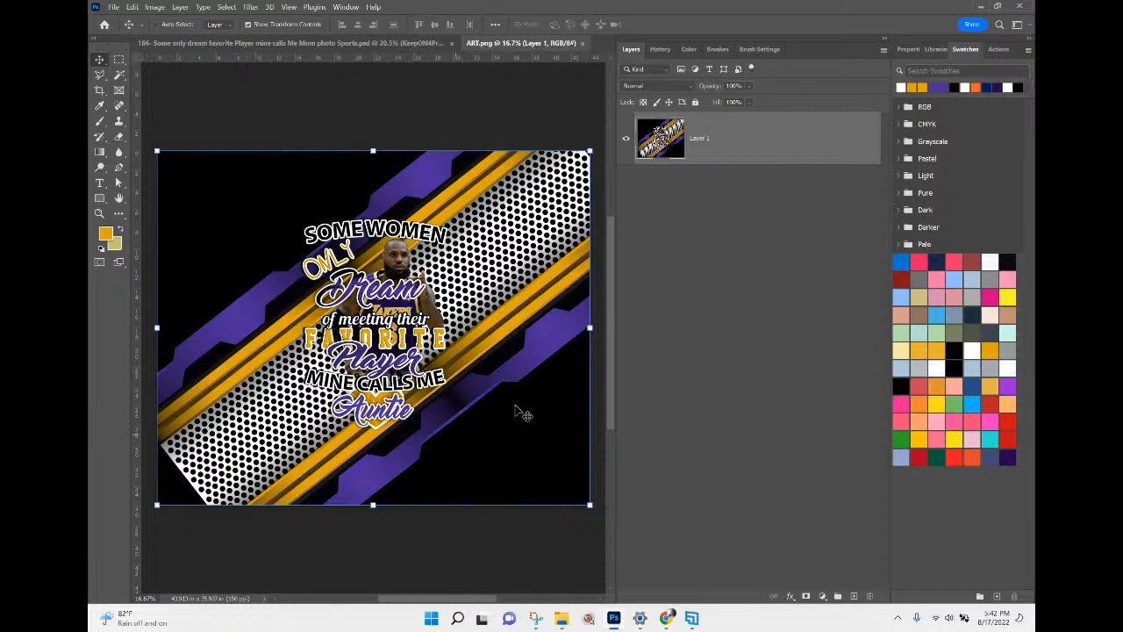
left_click(346, 44)
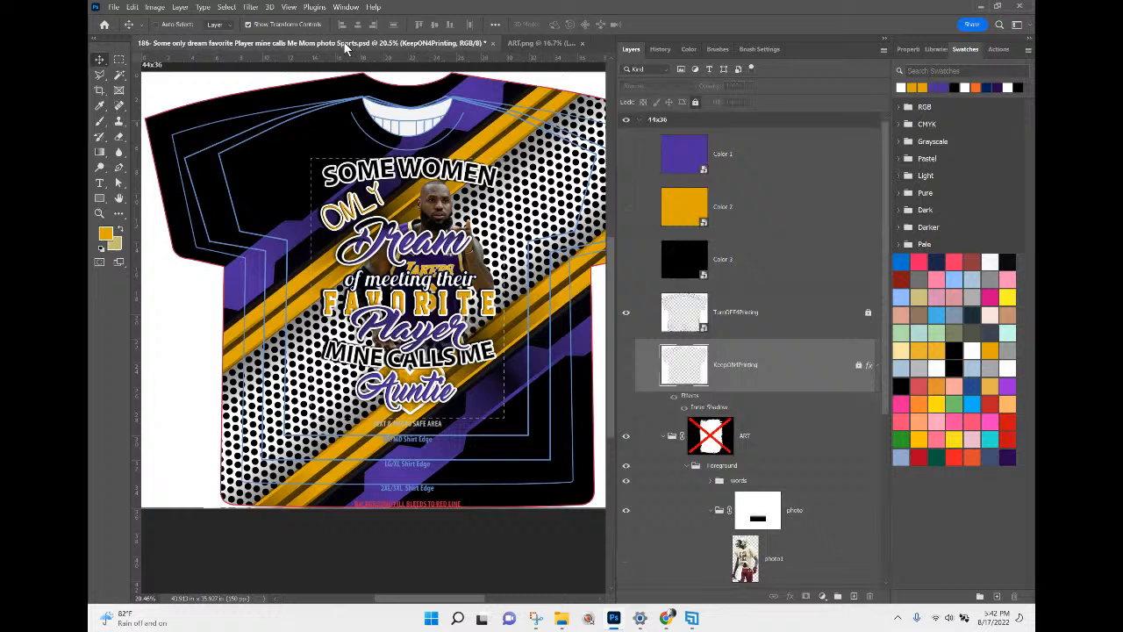
left_click(756, 327)
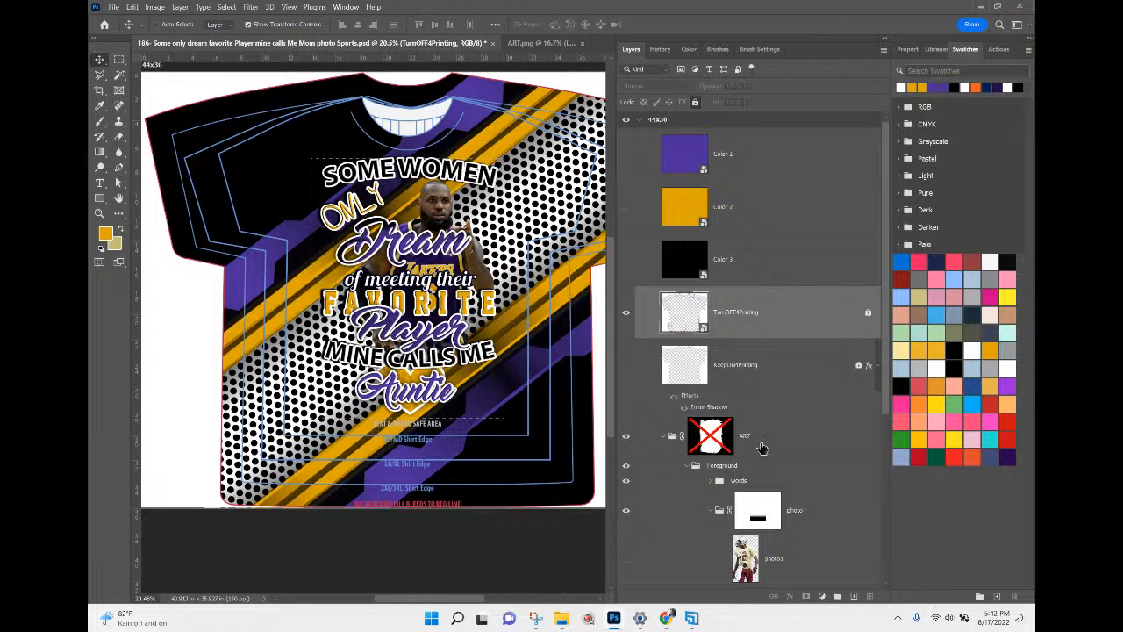
left_click(762, 448)
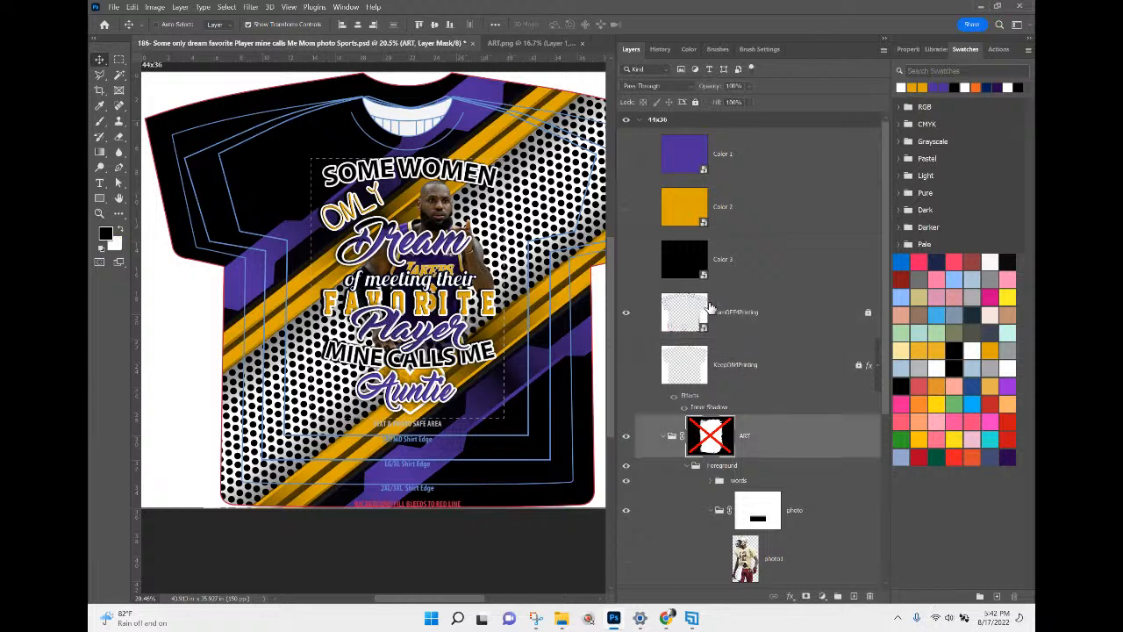
Step: Hide the TurnOFF4Printing guide layer and show the KeepON4Printing layer
left_click(716, 374)
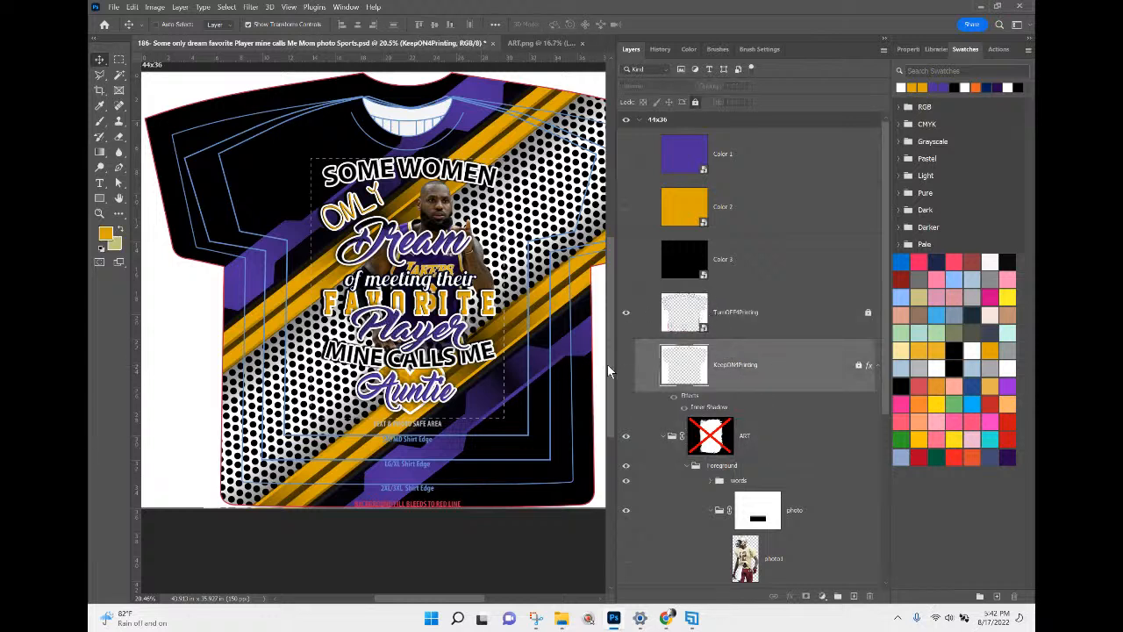
left_click(625, 313)
left_click(625, 365)
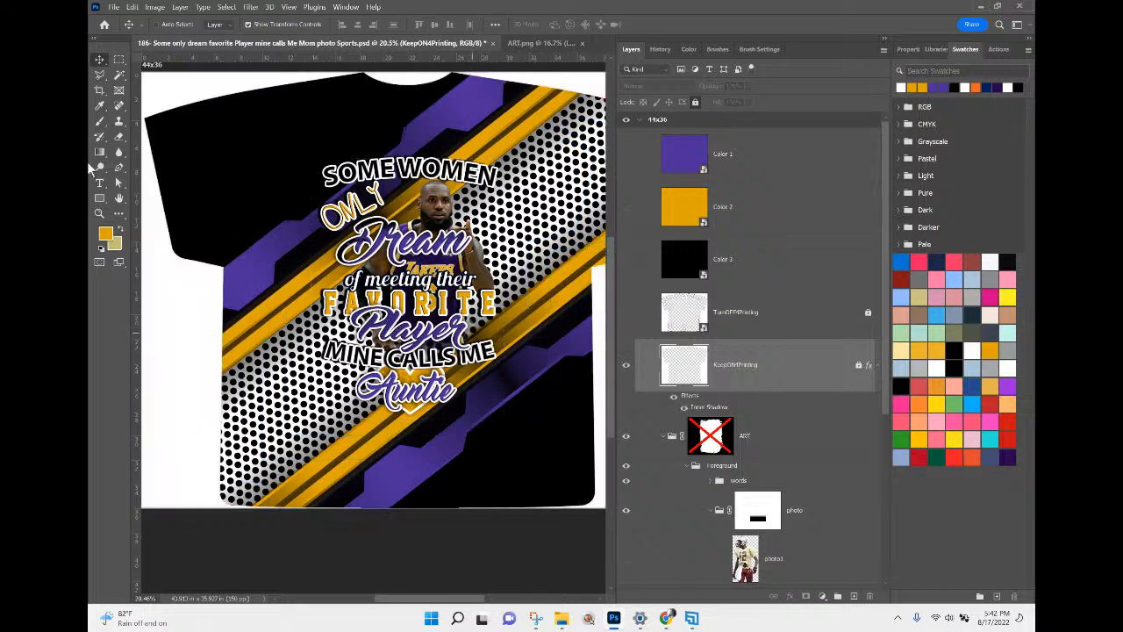
Step: Save a JPEG copy of the shirt template in the 186 folder at Maximum quality 12, Baseline Optimized
left_click(113, 7)
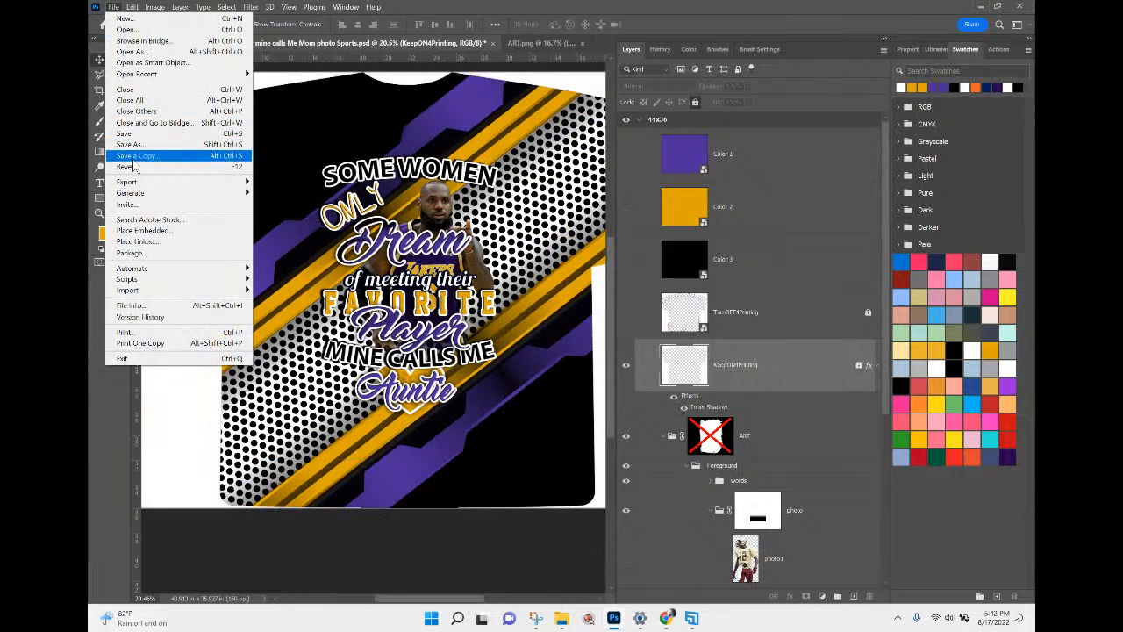
left_click(134, 156)
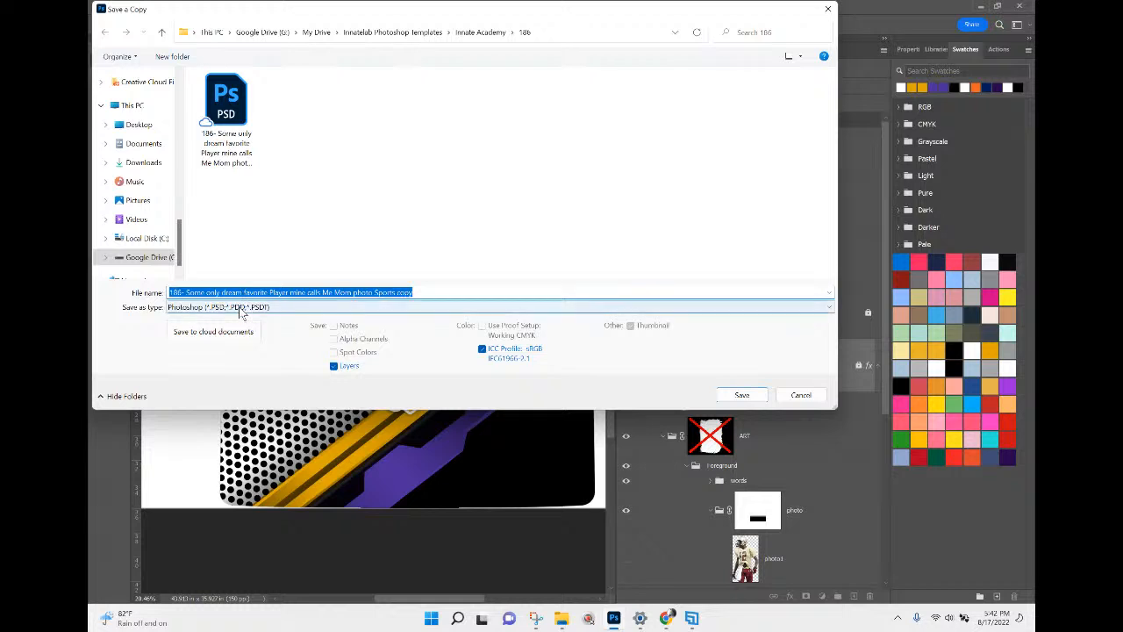
left_click(237, 307)
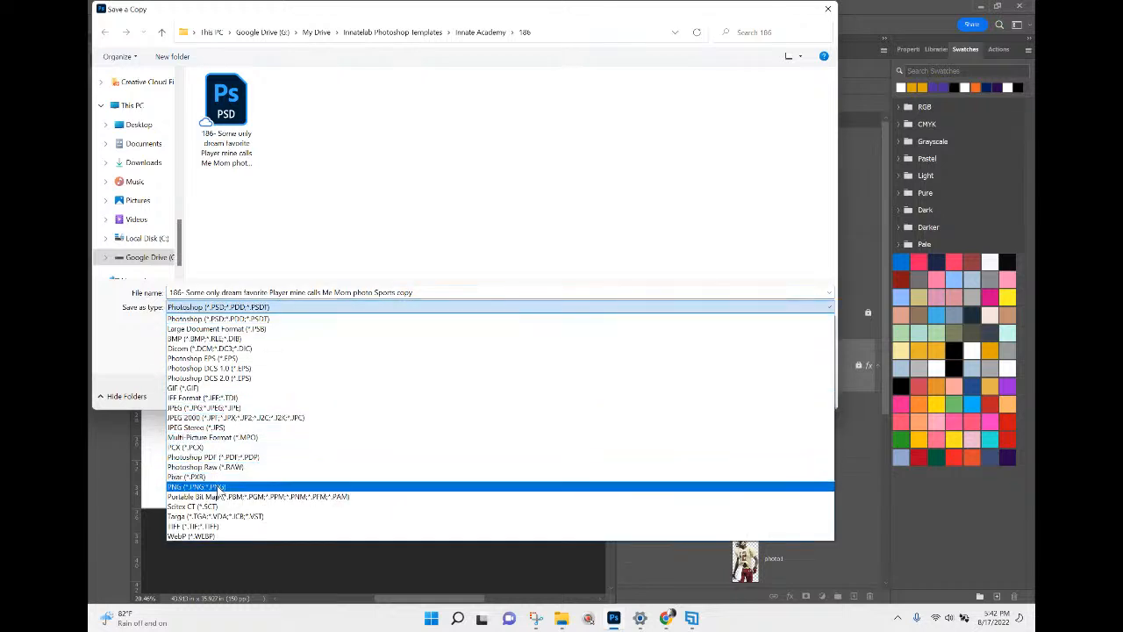
left_click(202, 407)
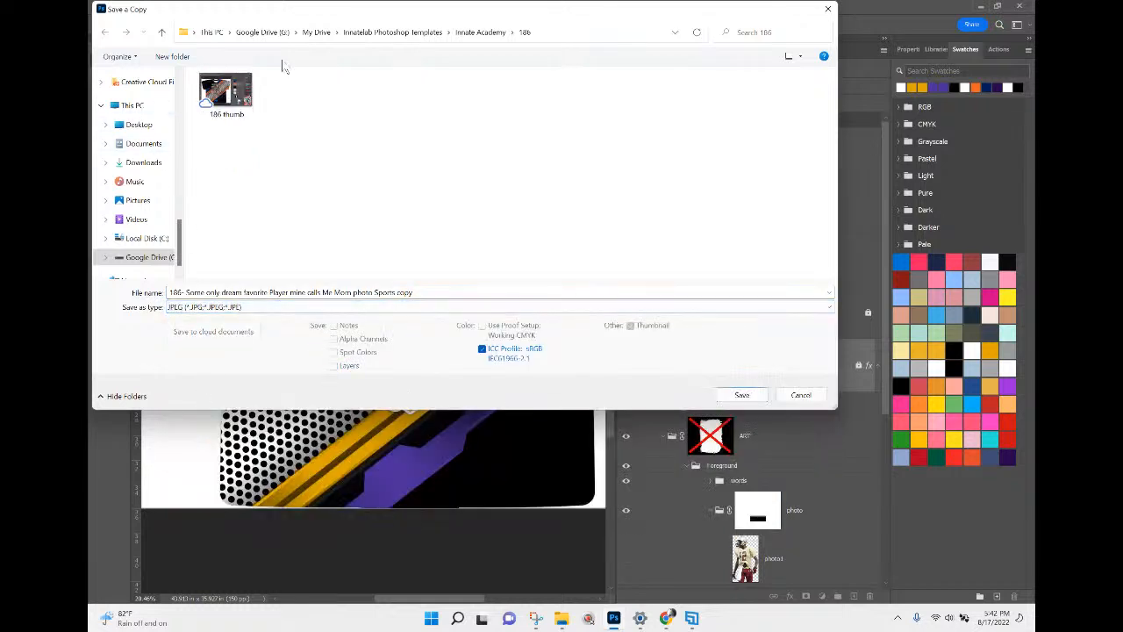
left_click(741, 393)
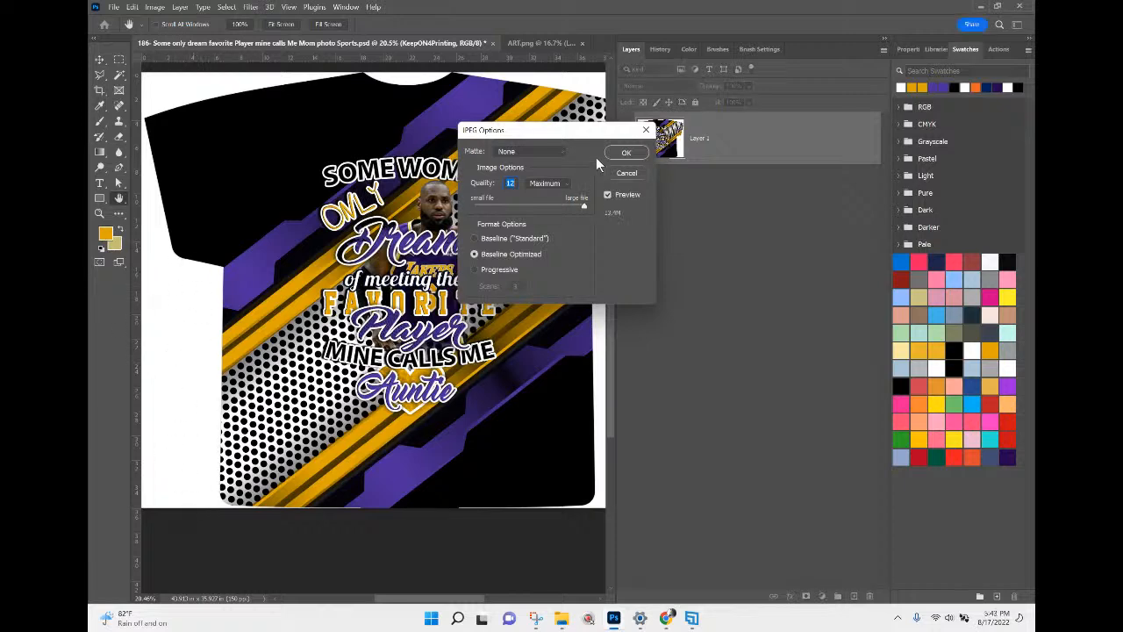
left_click(625, 154)
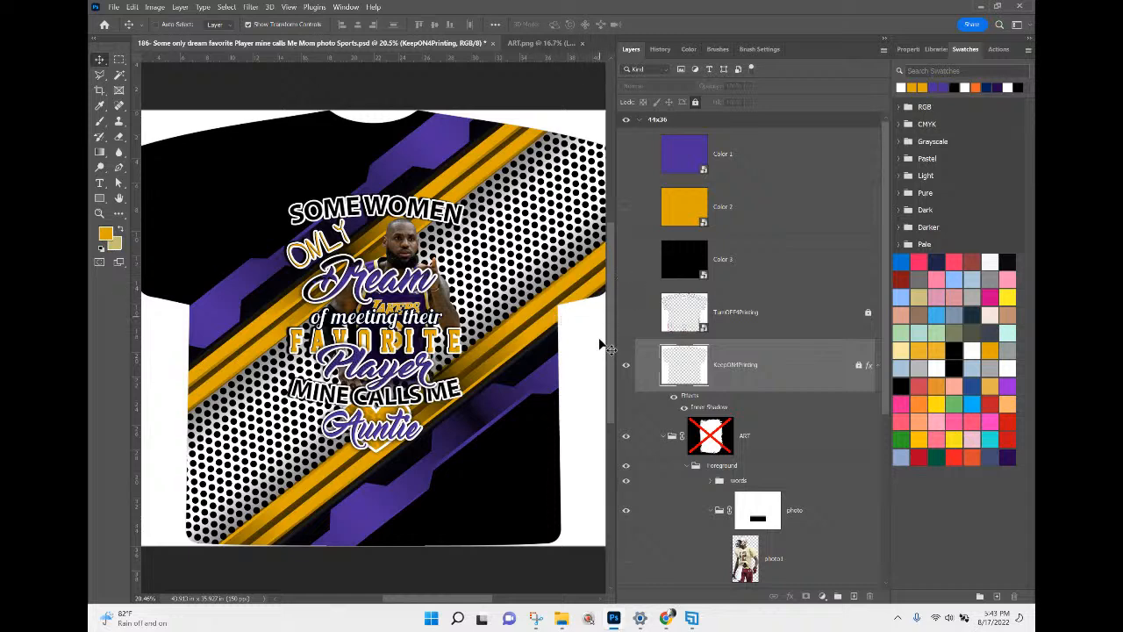
Step: View the full-shirt ART image once more and close it
left_click(527, 42)
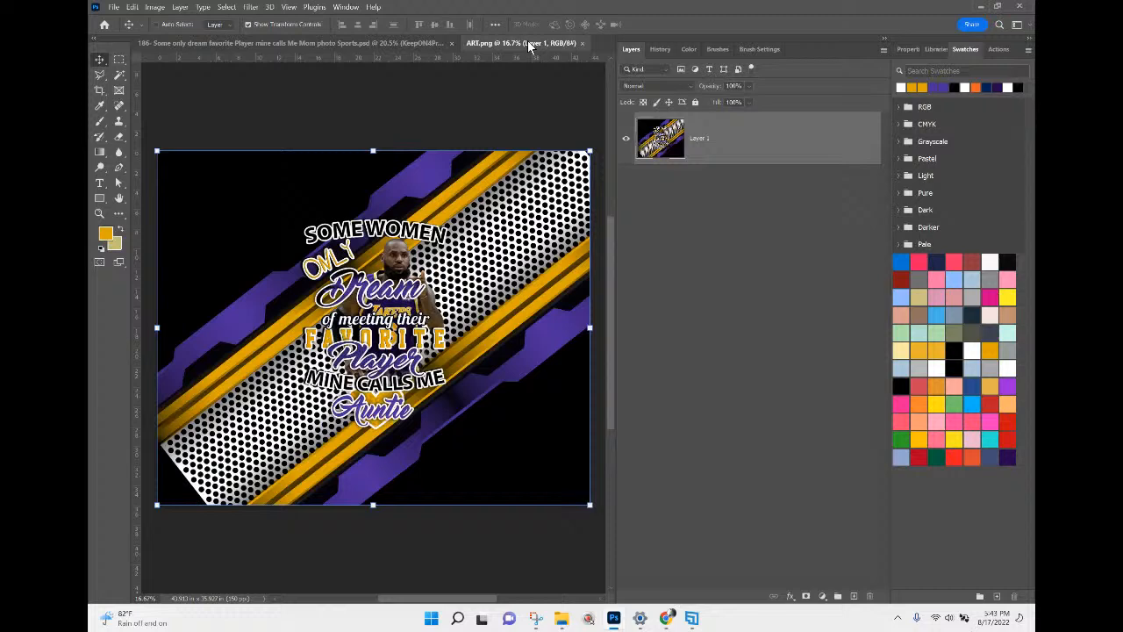
left_click(581, 43)
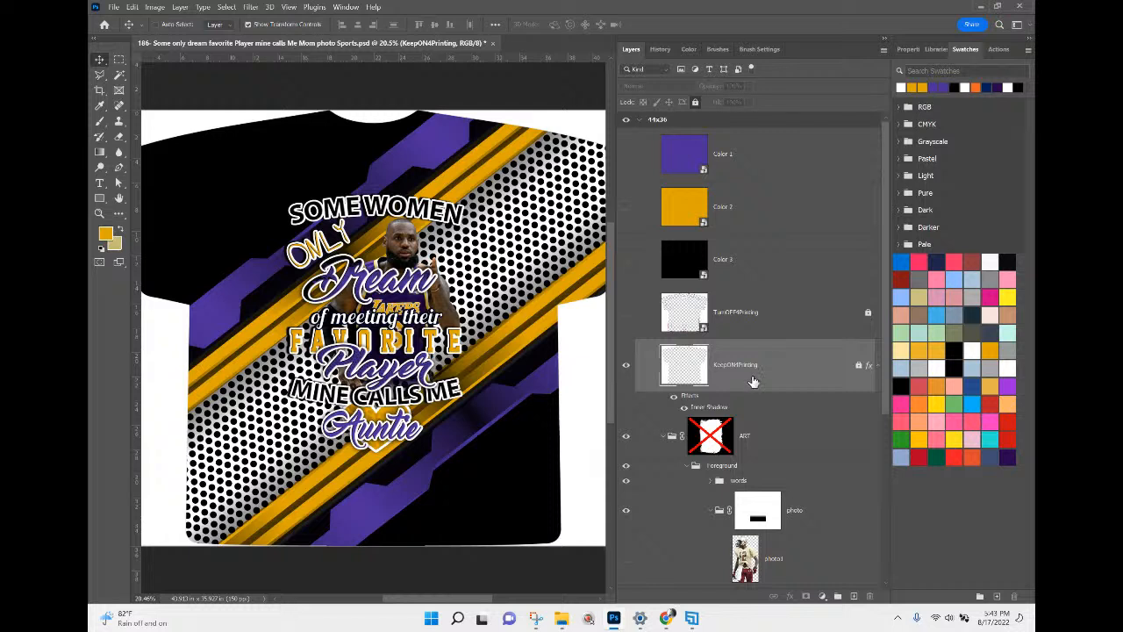
left_click(112, 7)
Step: Switch the Color 1 smart object from its purple fill to the pink fill and save it back to the template
left_click(746, 164)
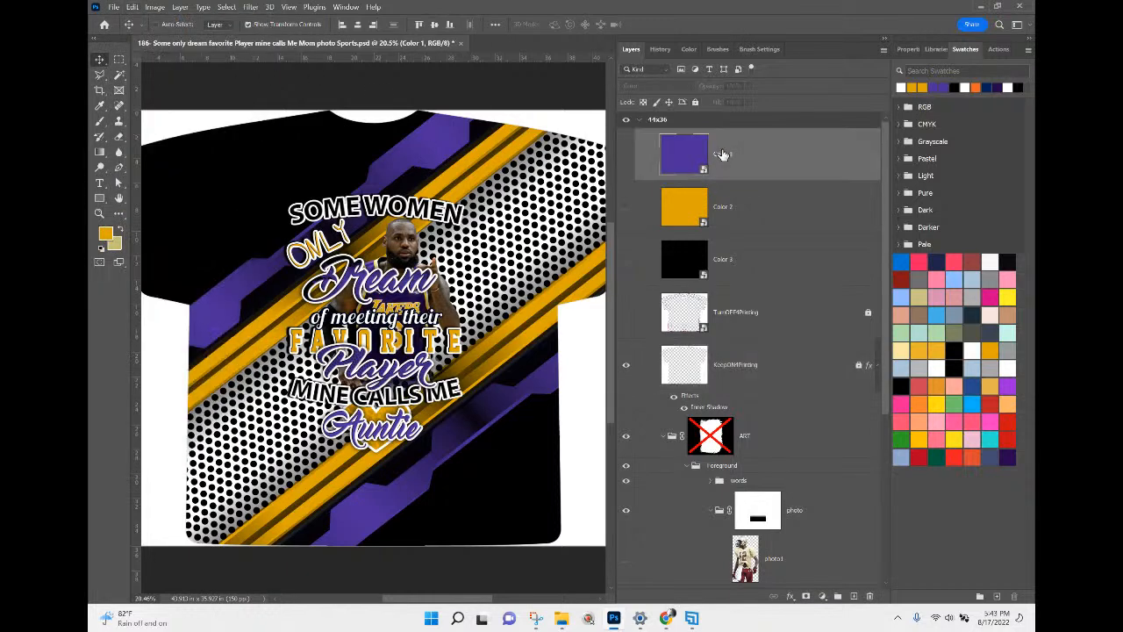
scroll(750, 167, "down", 3)
scroll(750, 167, "up", 3)
scroll(699, 217, "down", 1)
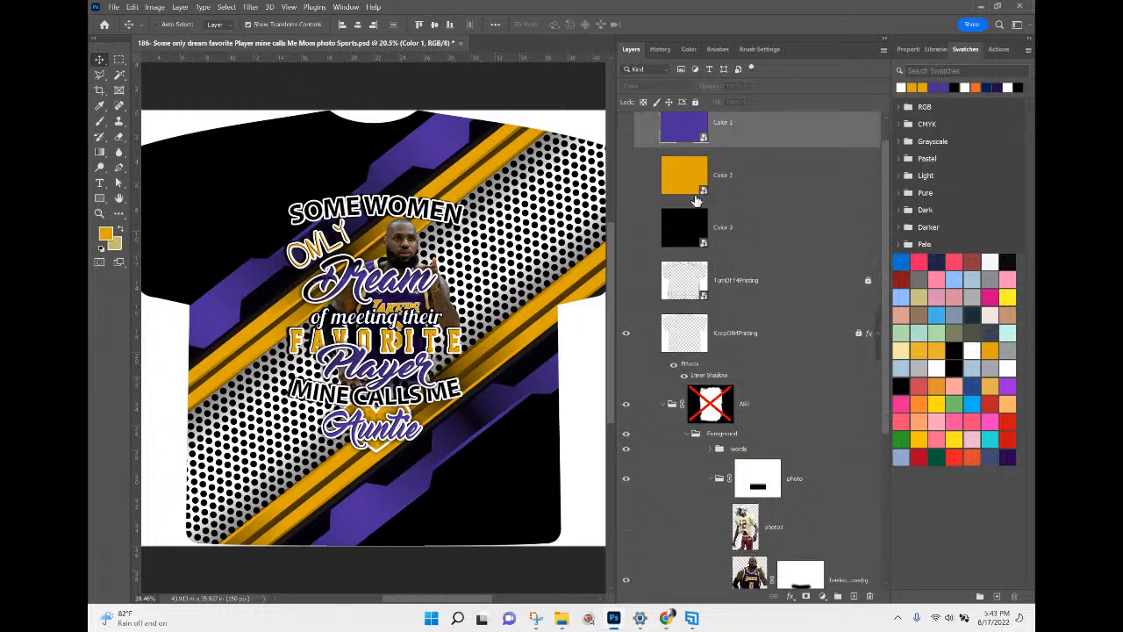
scroll(693, 195, "up", 1)
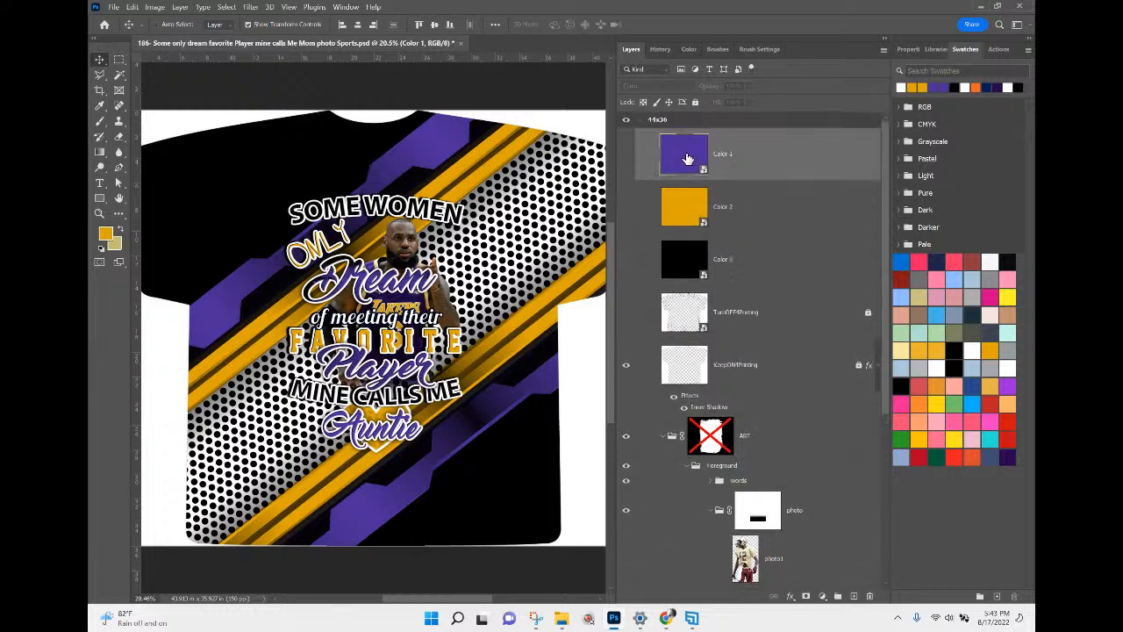
double_click(688, 158)
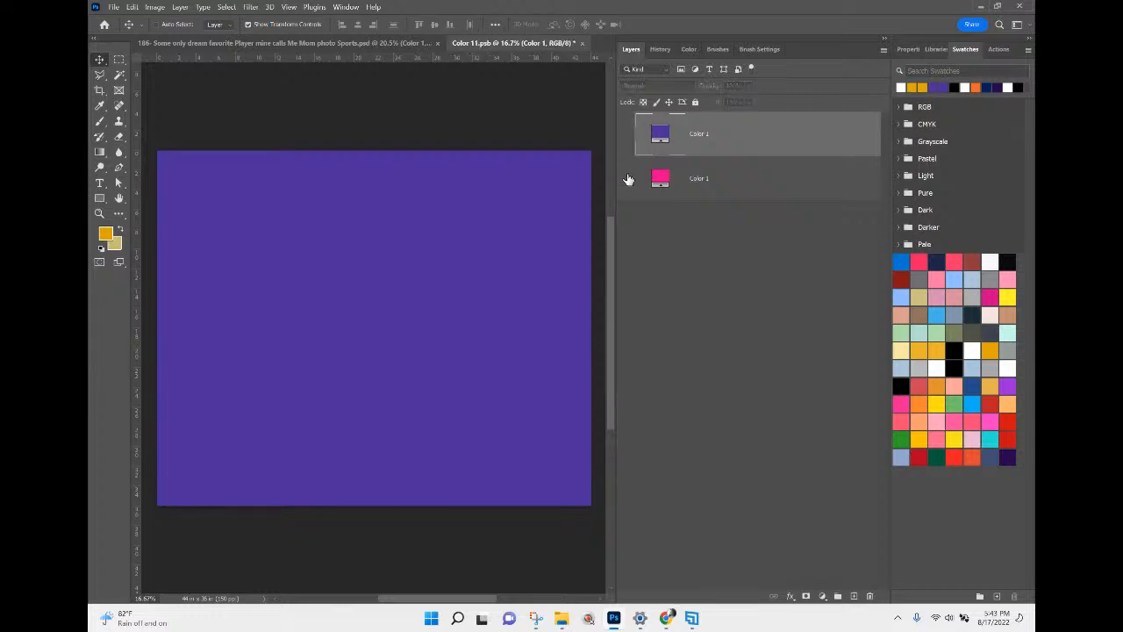
left_click(627, 179)
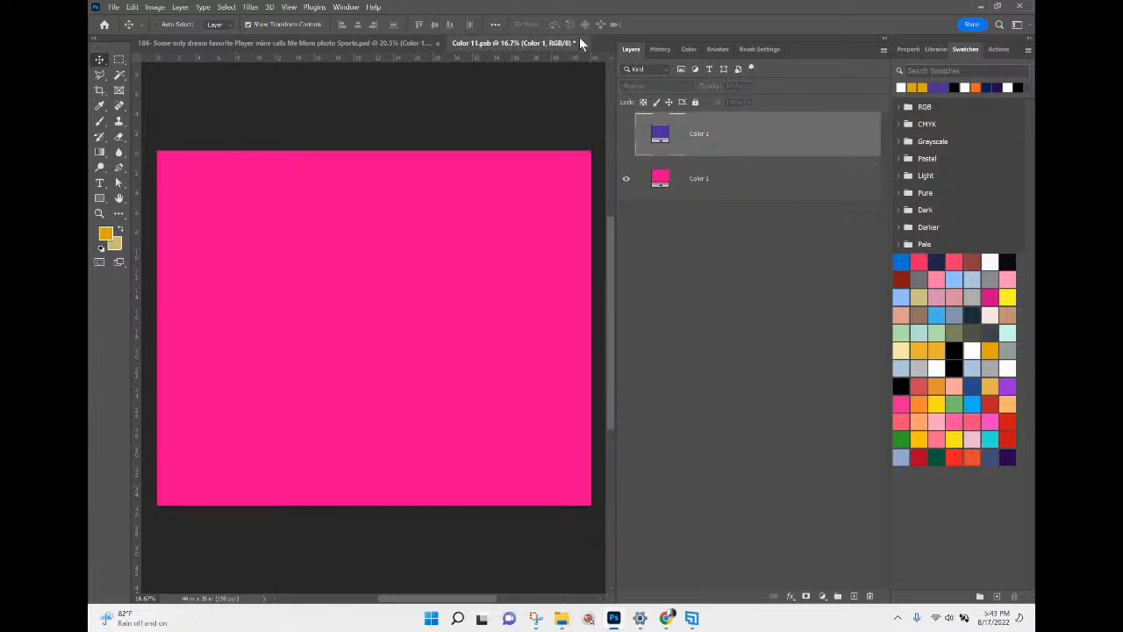
left_click(583, 43)
left_click(576, 199)
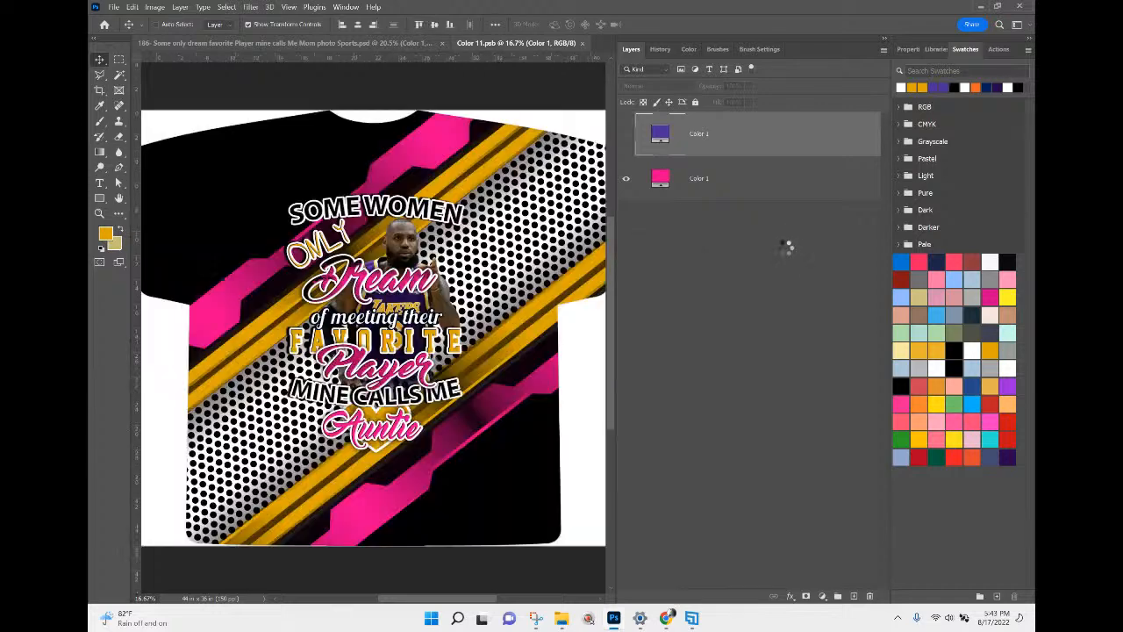
Step: Switch the Color 2 smart object from its gold fill to the blue fill and save it back to the template
double_click(676, 221)
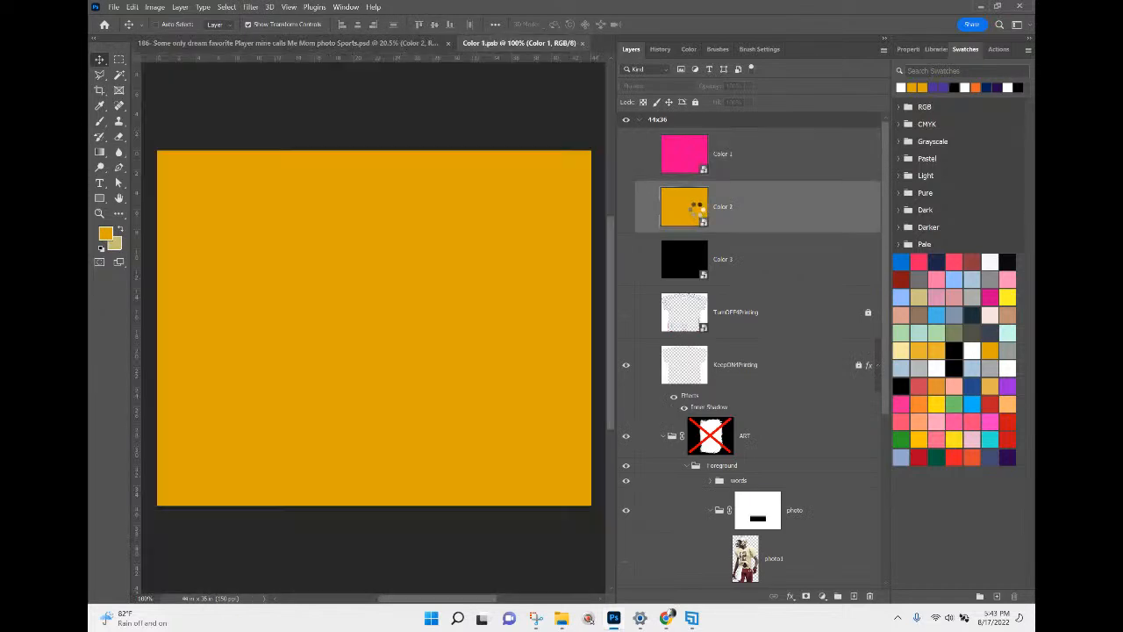
left_click(627, 136)
left_click(628, 180)
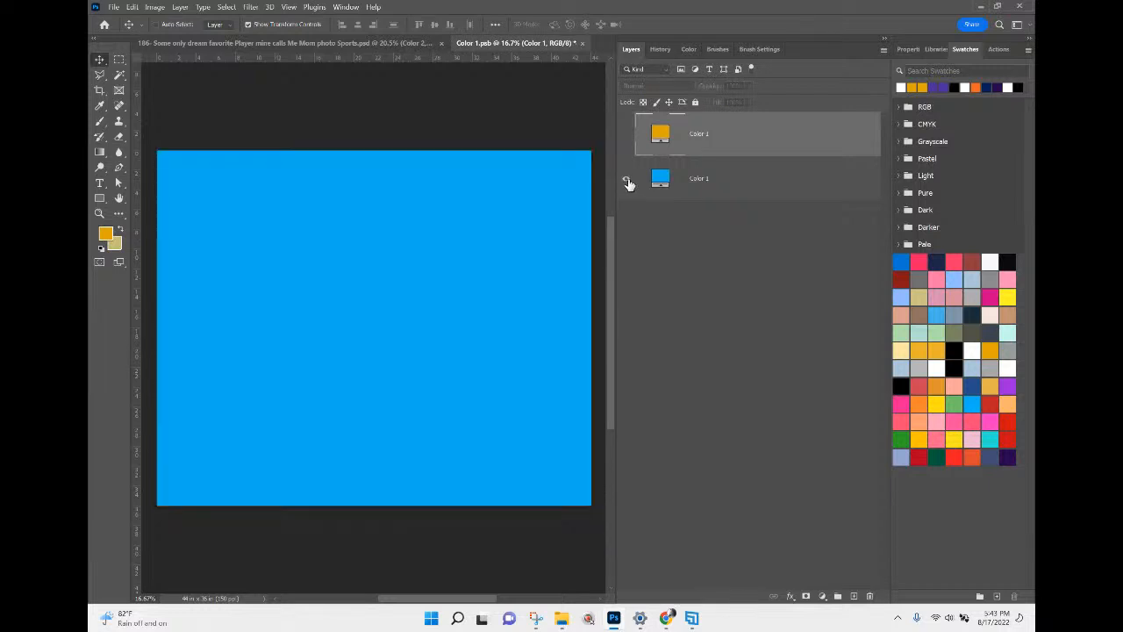
left_click(583, 43)
left_click(570, 201)
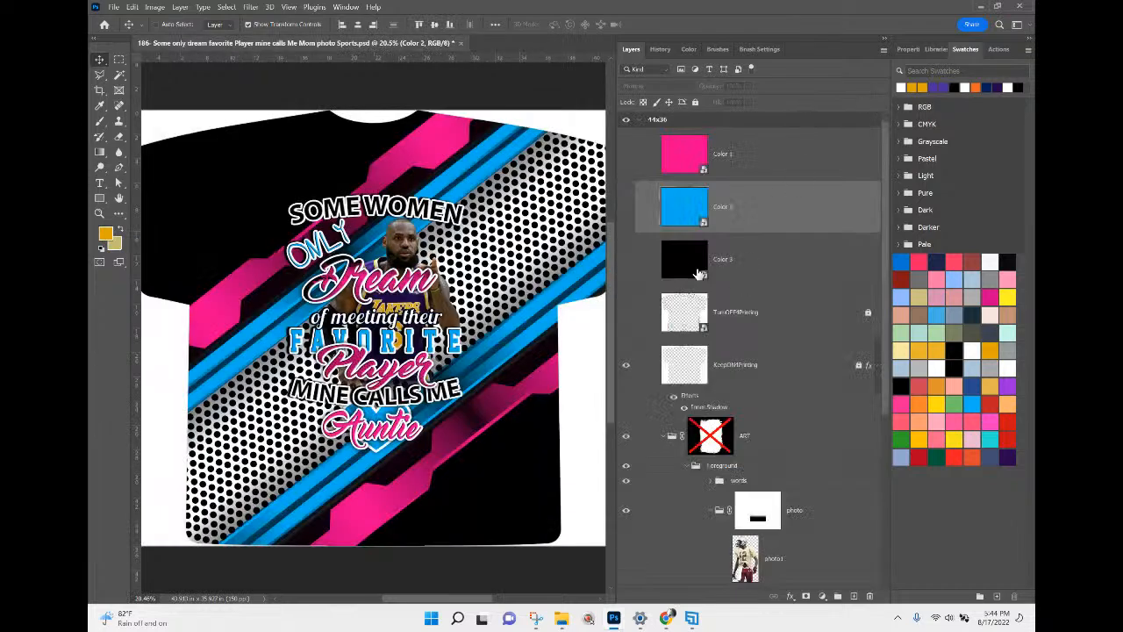
Step: Switch the Color 3 smart object from its black fill to the yellow fill, save it, and select the Color 1 layer
double_click(683, 264)
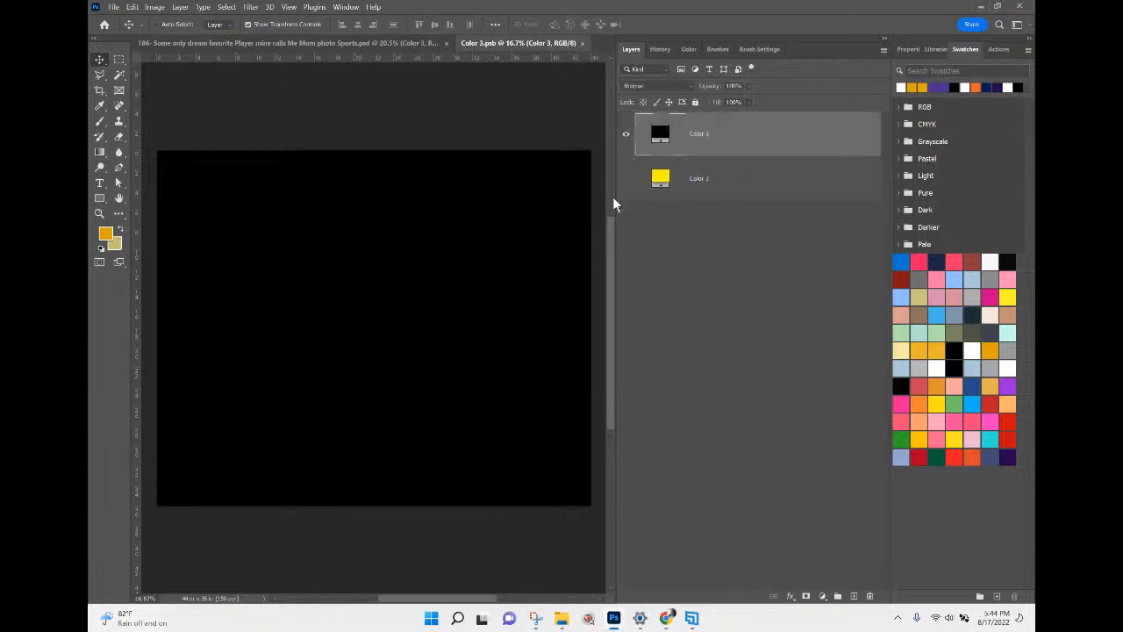
left_click(626, 135)
left_click(627, 180)
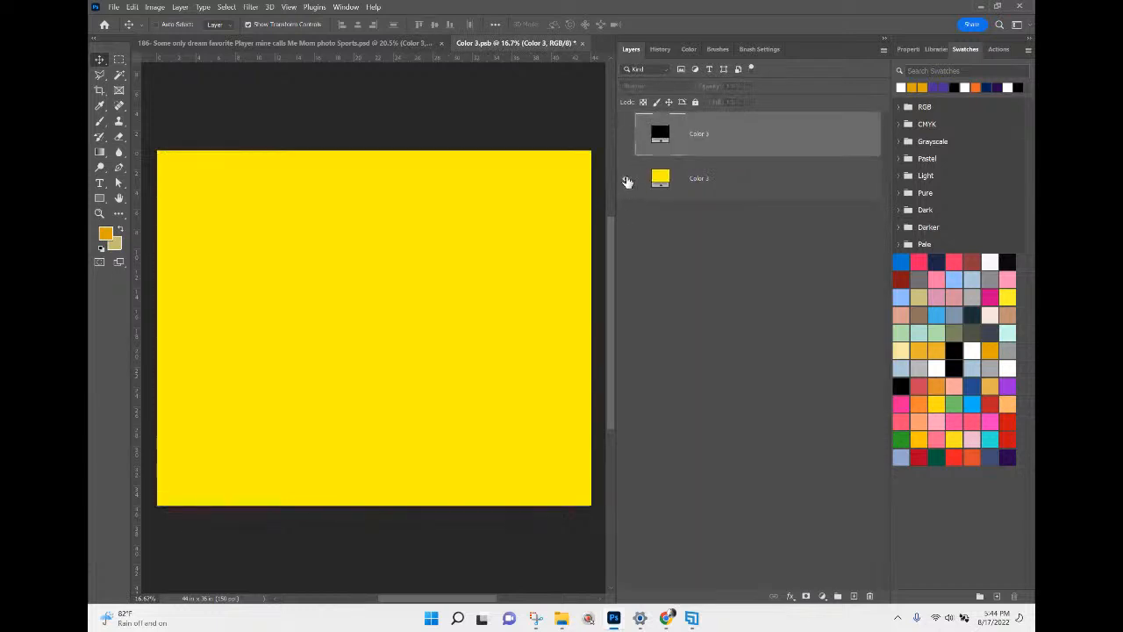
left_click(580, 43)
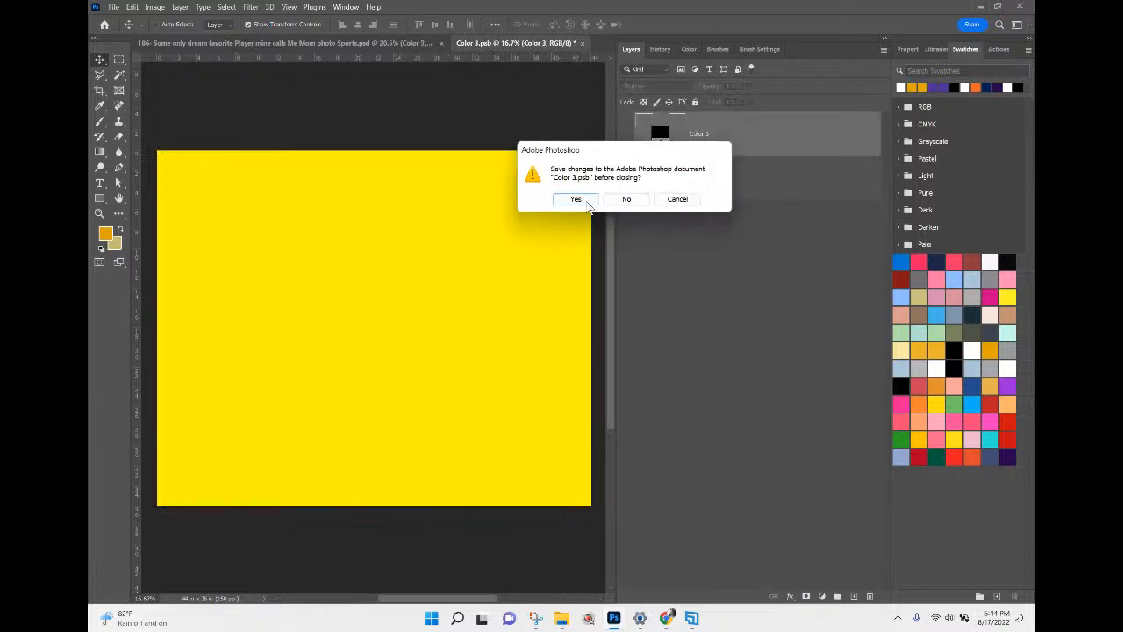
left_click(584, 206)
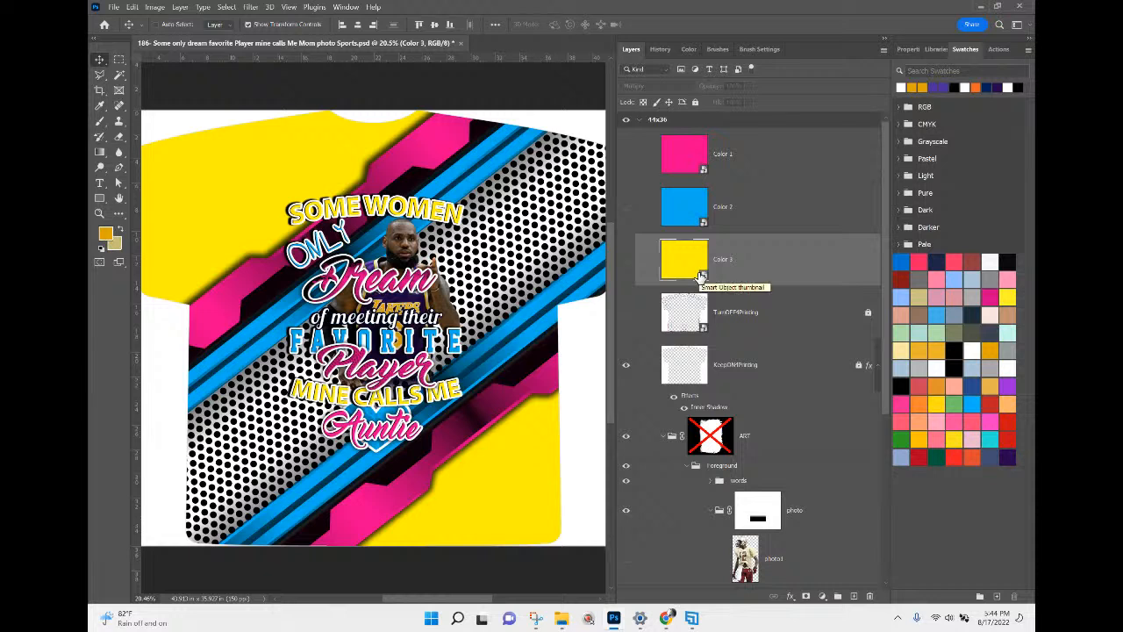
left_click(771, 163)
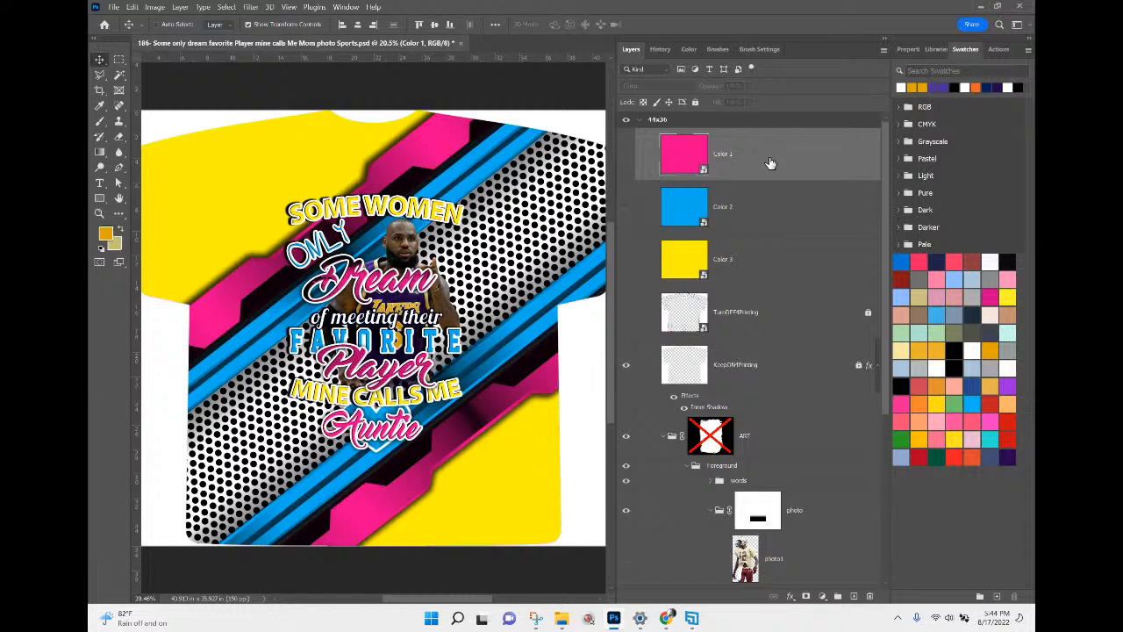